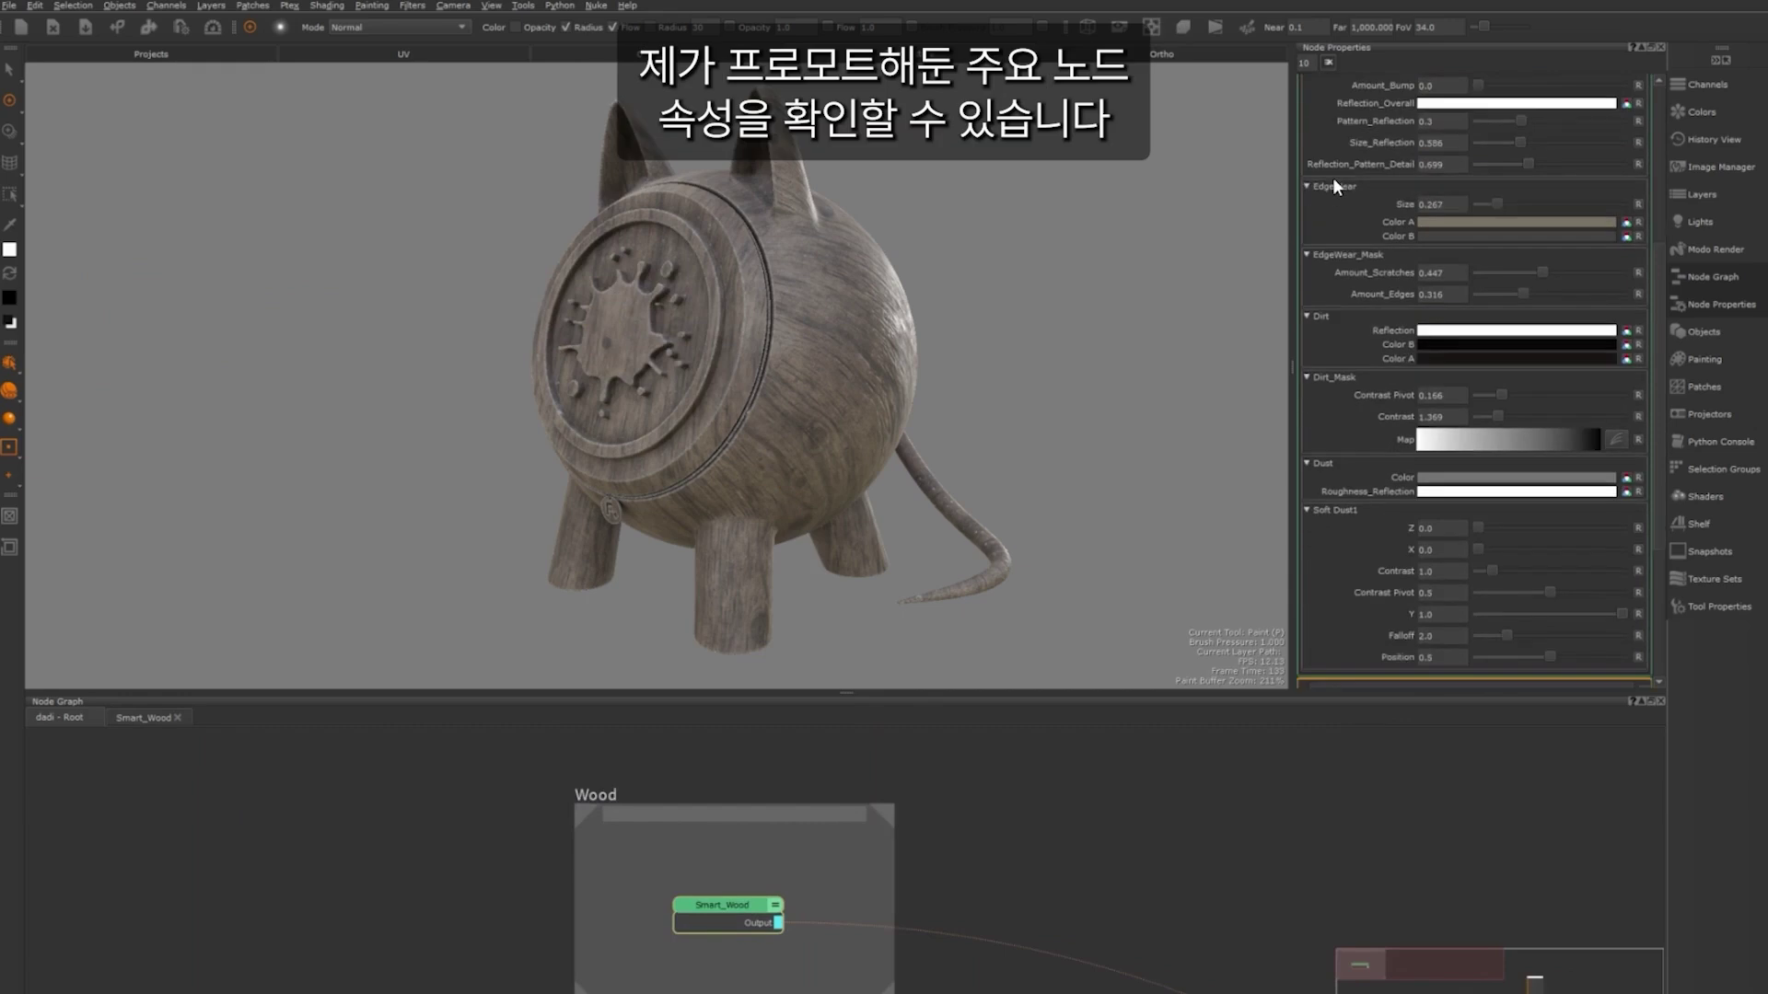
Step: Review the Smart_Wood properties and open the properties of the Wood node inside the material's node graph
scroll(1333, 176, up, 6)
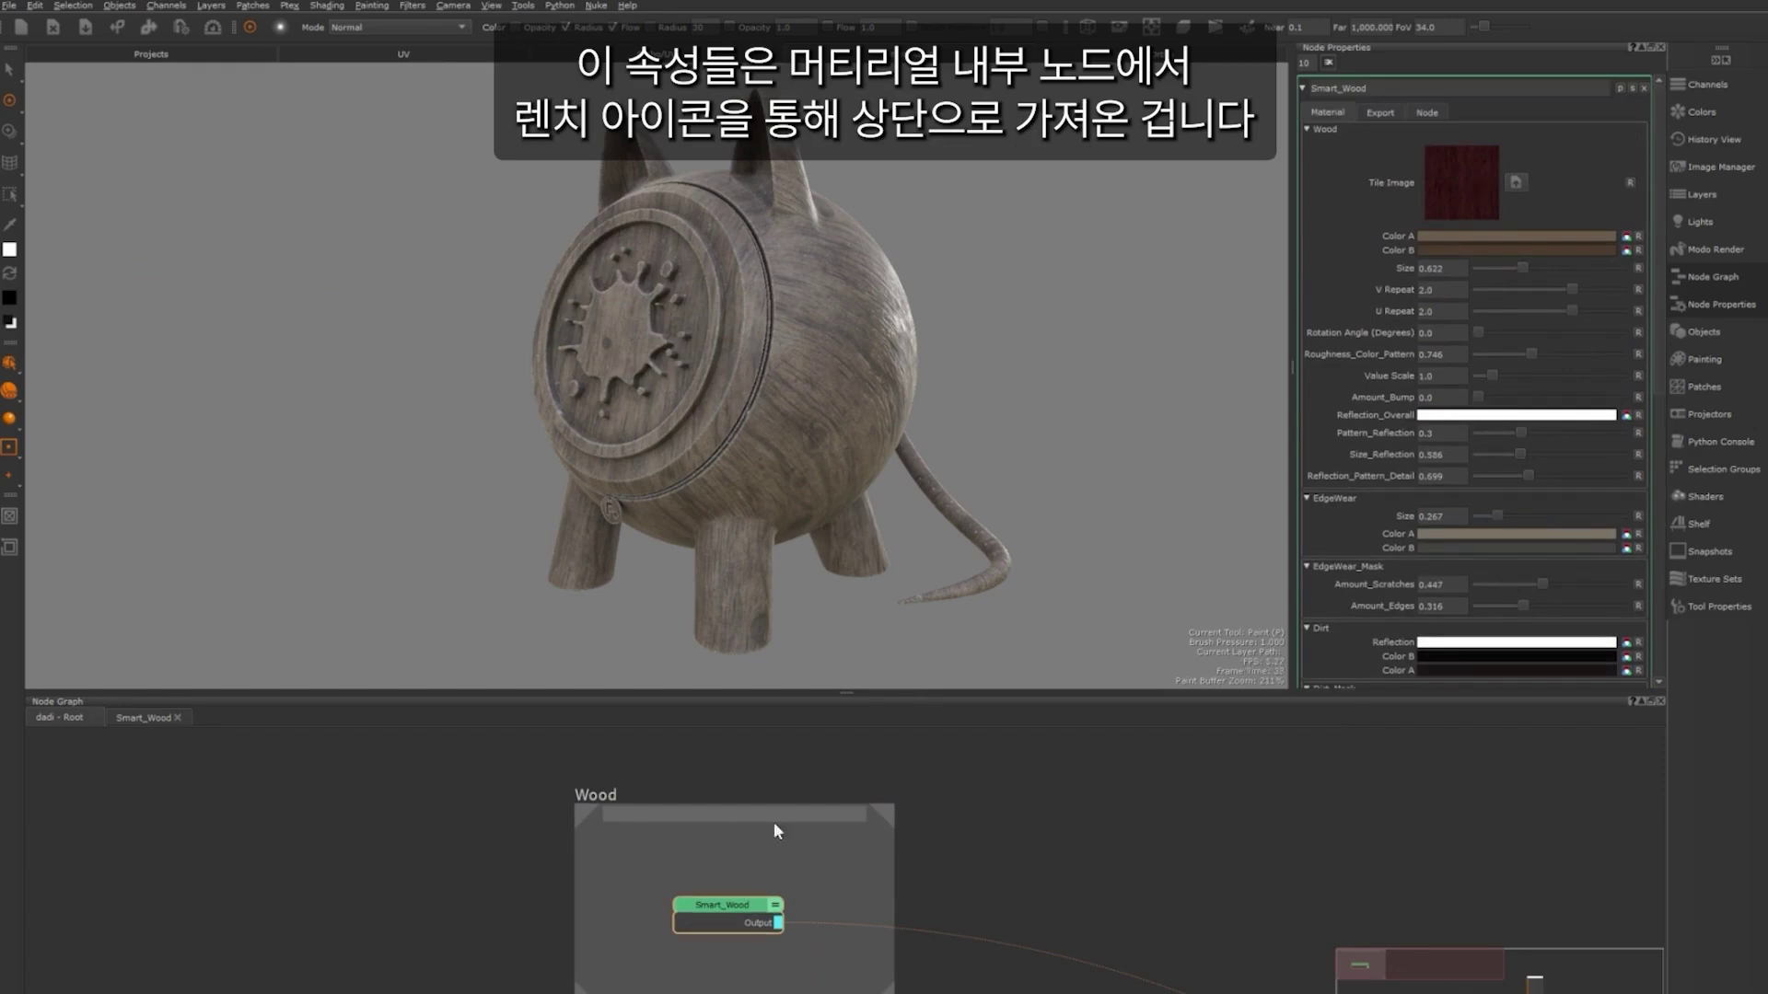
scroll(731, 921, down, 5)
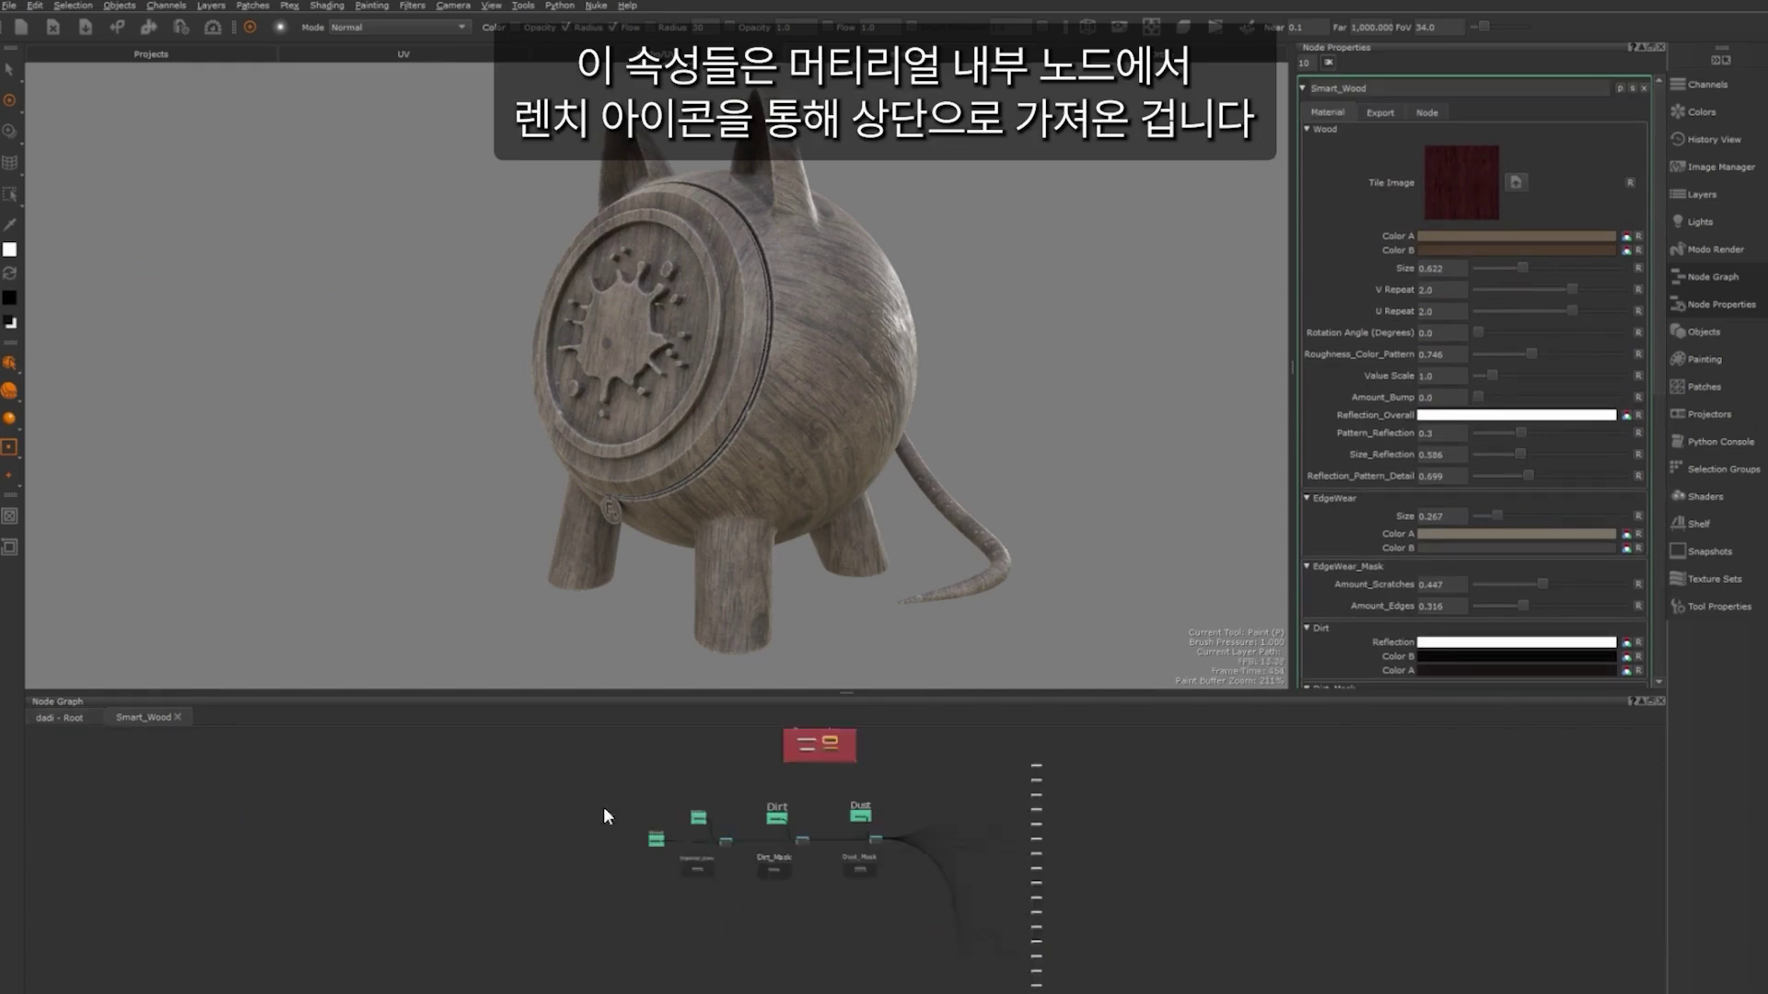
middle_drag(914, 900, 766, 731)
scroll(766, 731, up, 3)
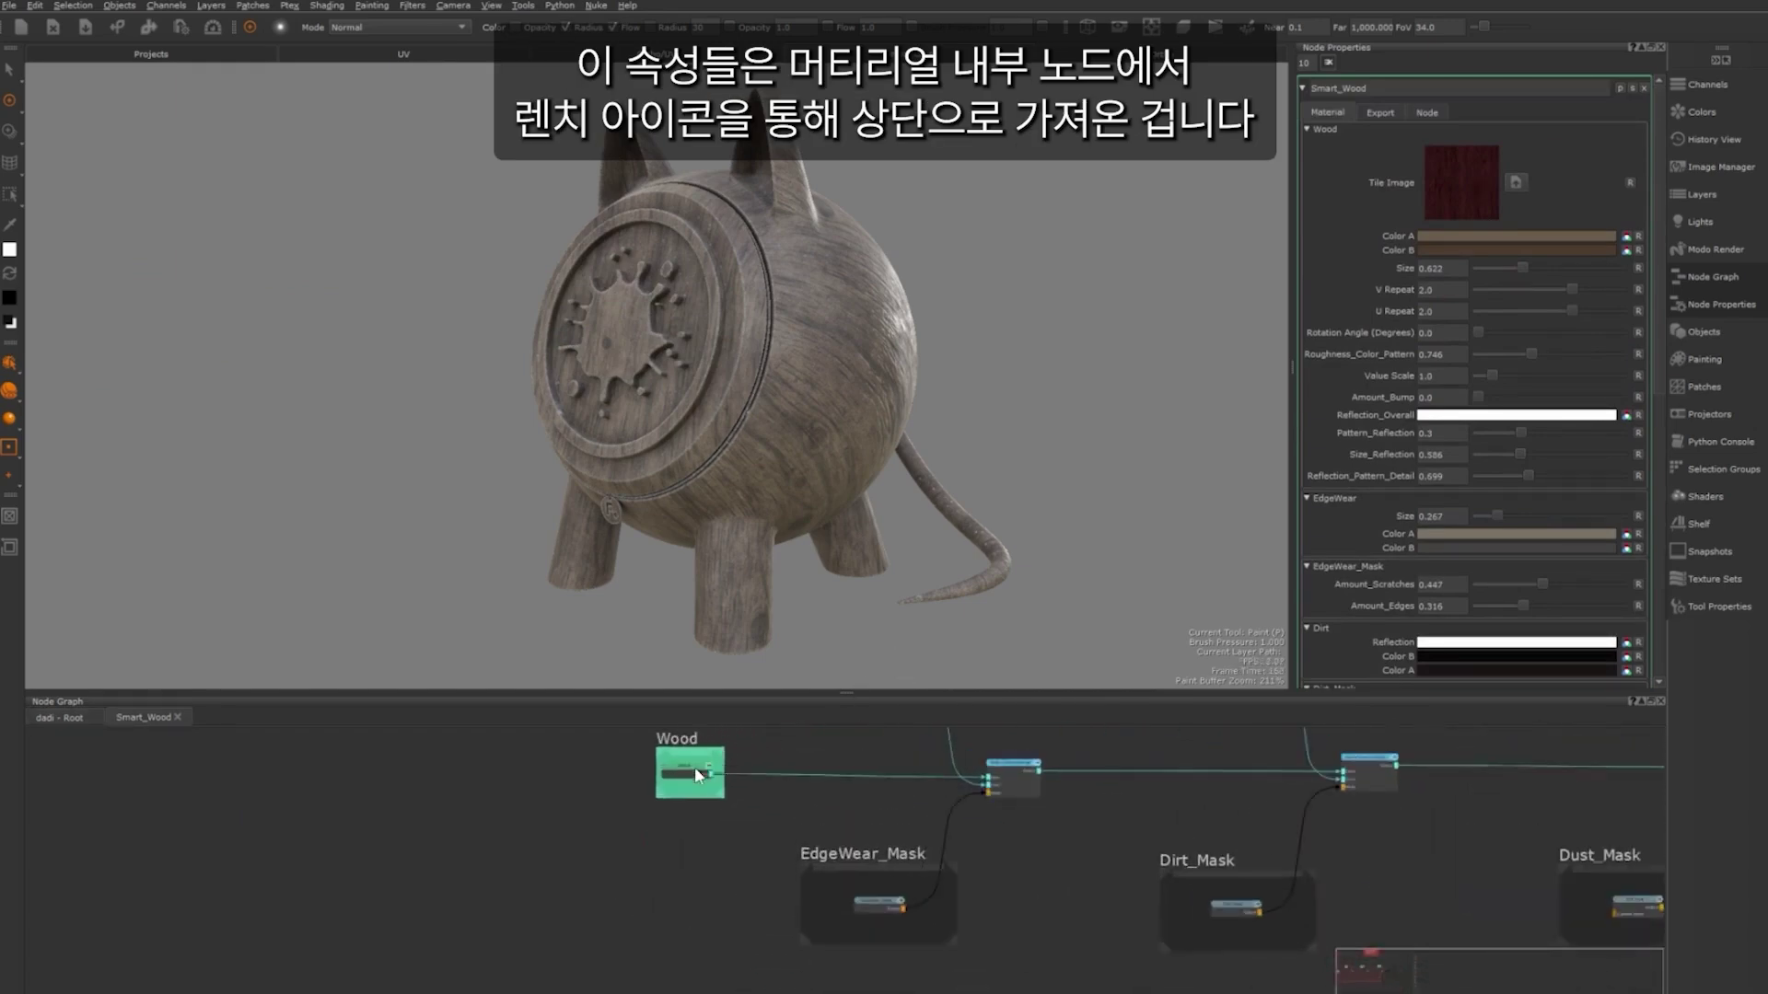
click(688, 765)
click(688, 765)
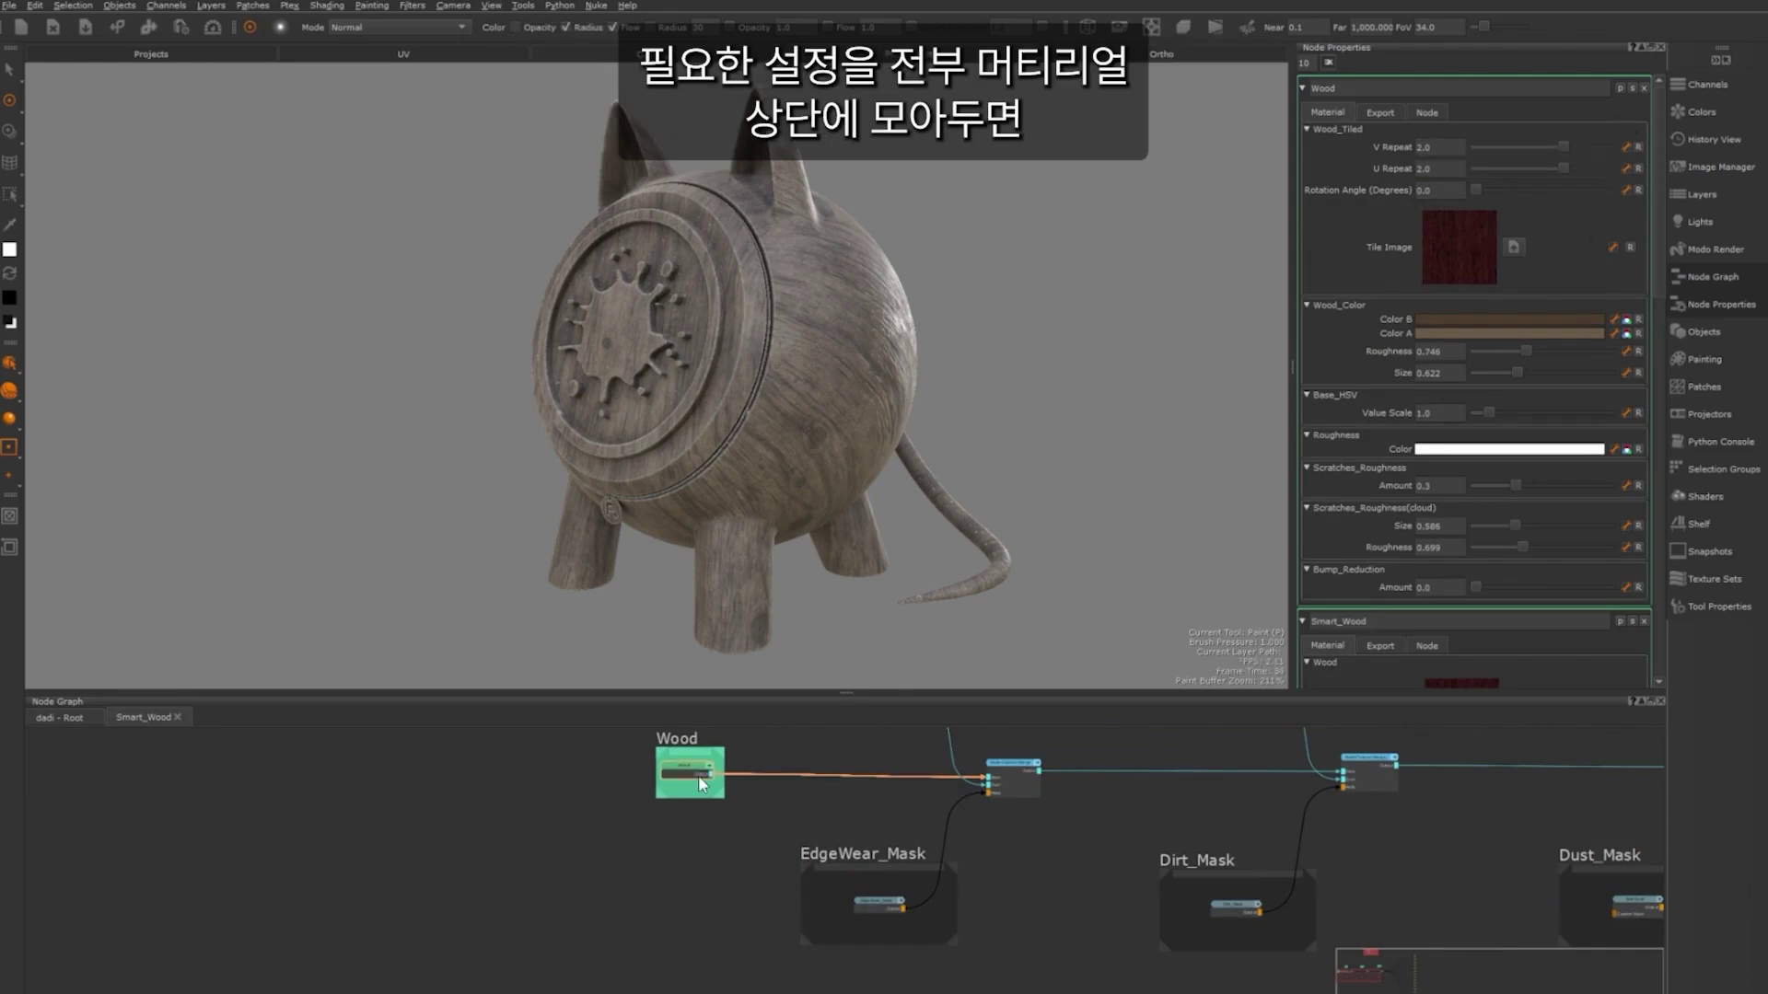
Step: Return to the root node graph and open the properties of the Smart_Wood material node
click(61, 717)
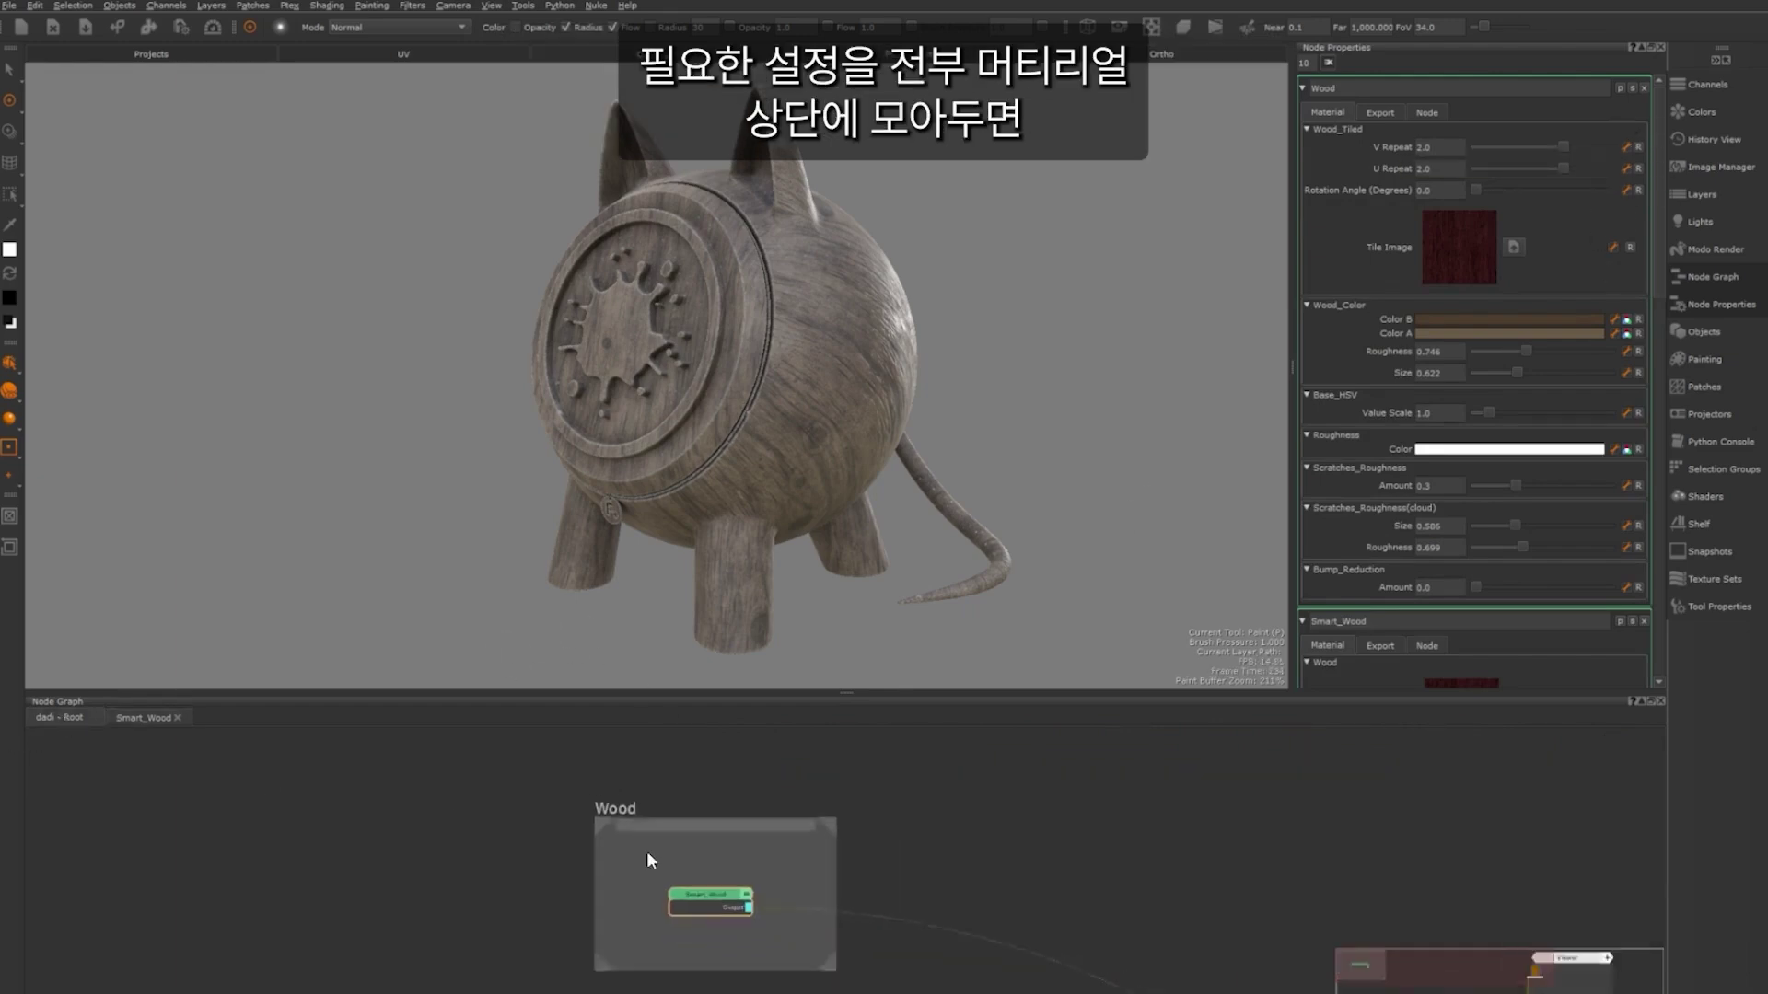
scroll(696, 877, up, 2)
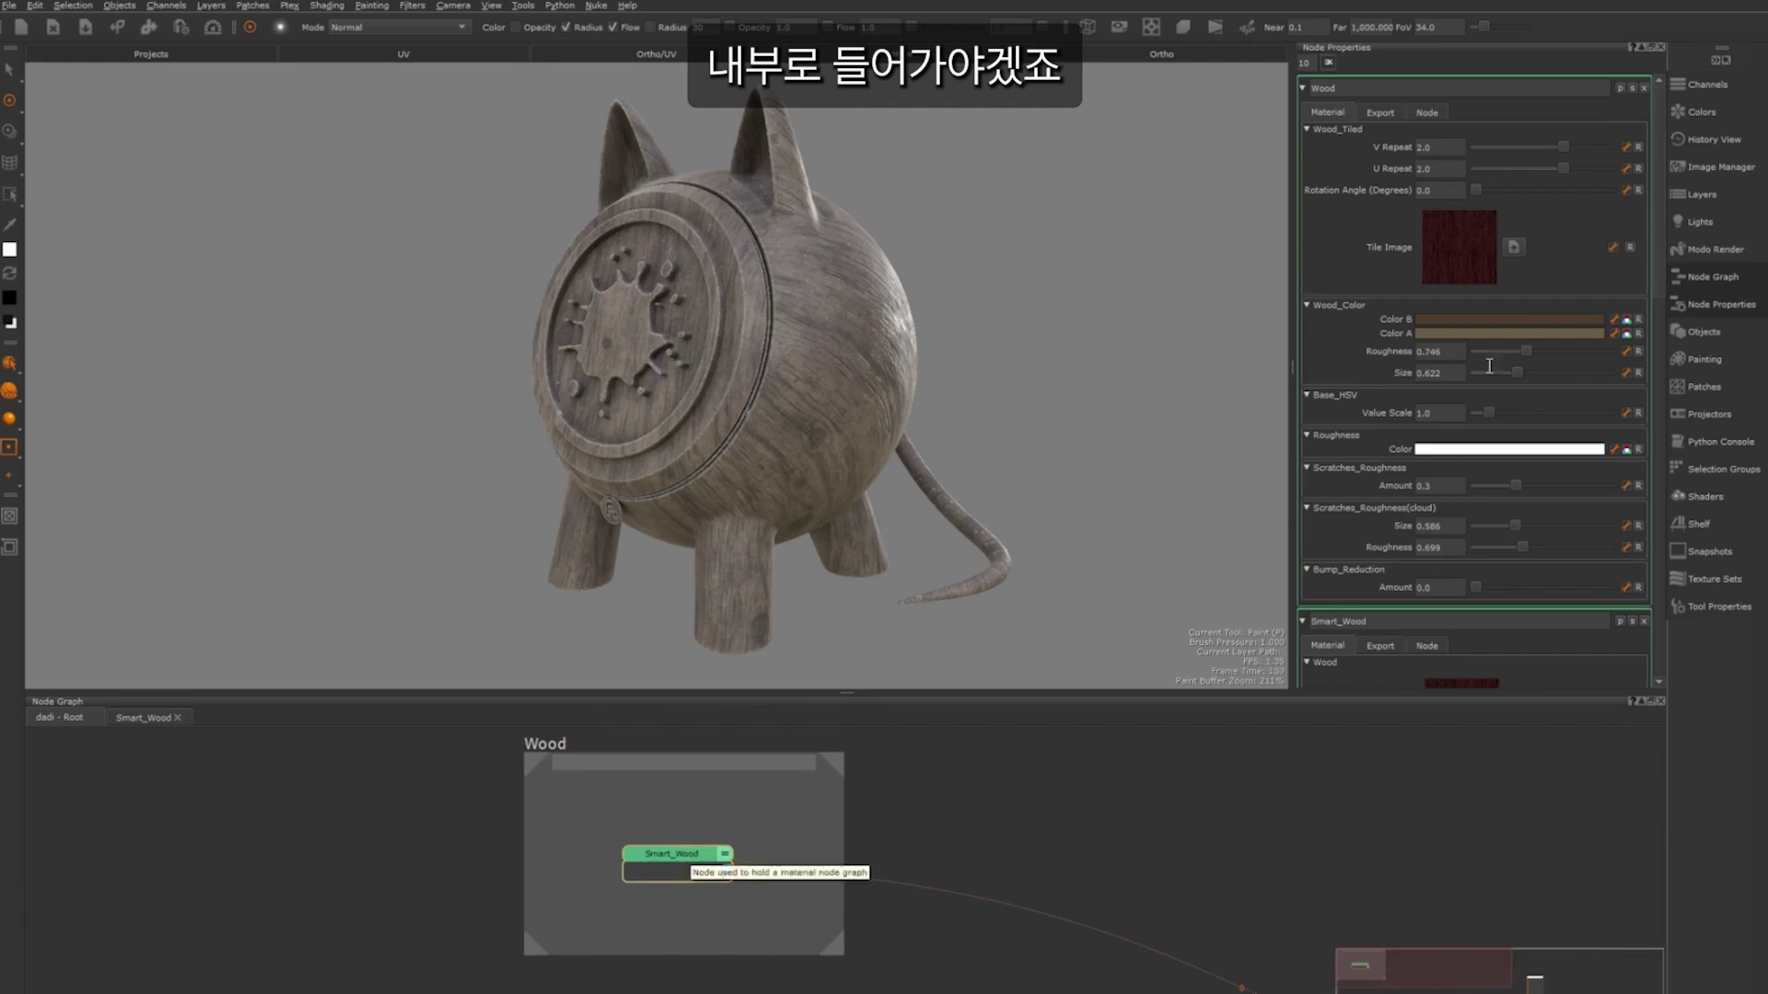
click(669, 857)
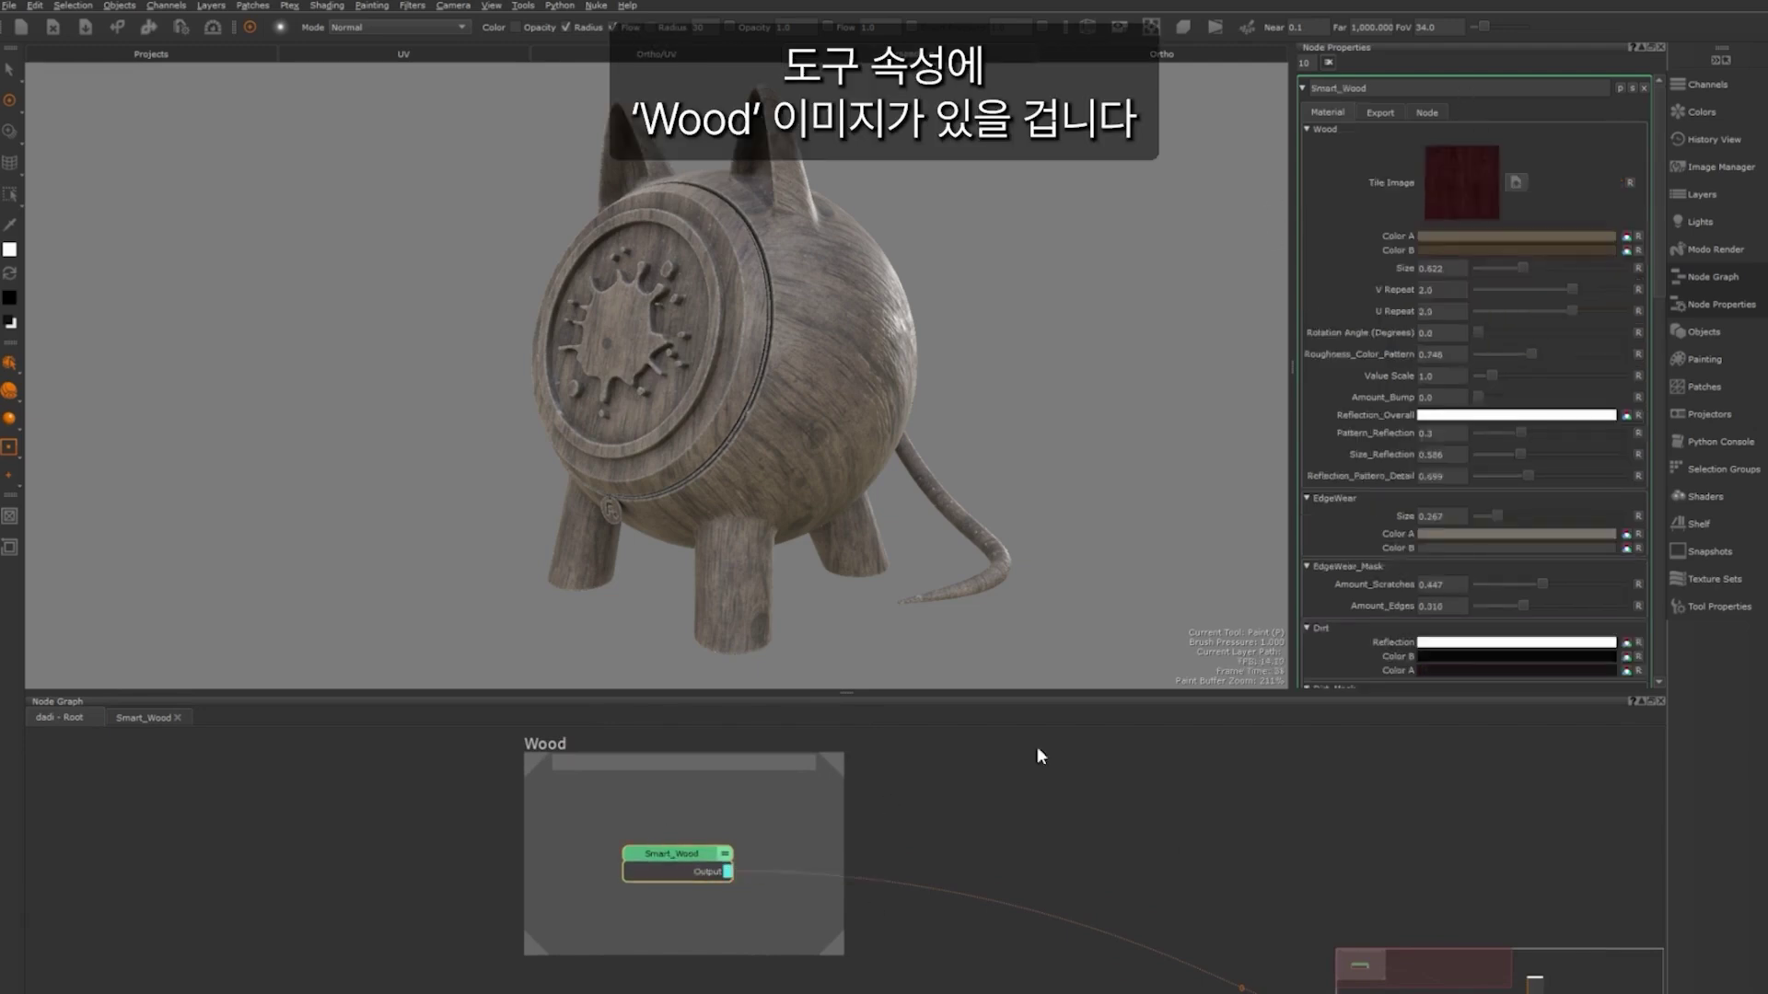
Step: Try out the Smart_Wood tile image chooser, the base wood colour and the pattern size
click(1515, 181)
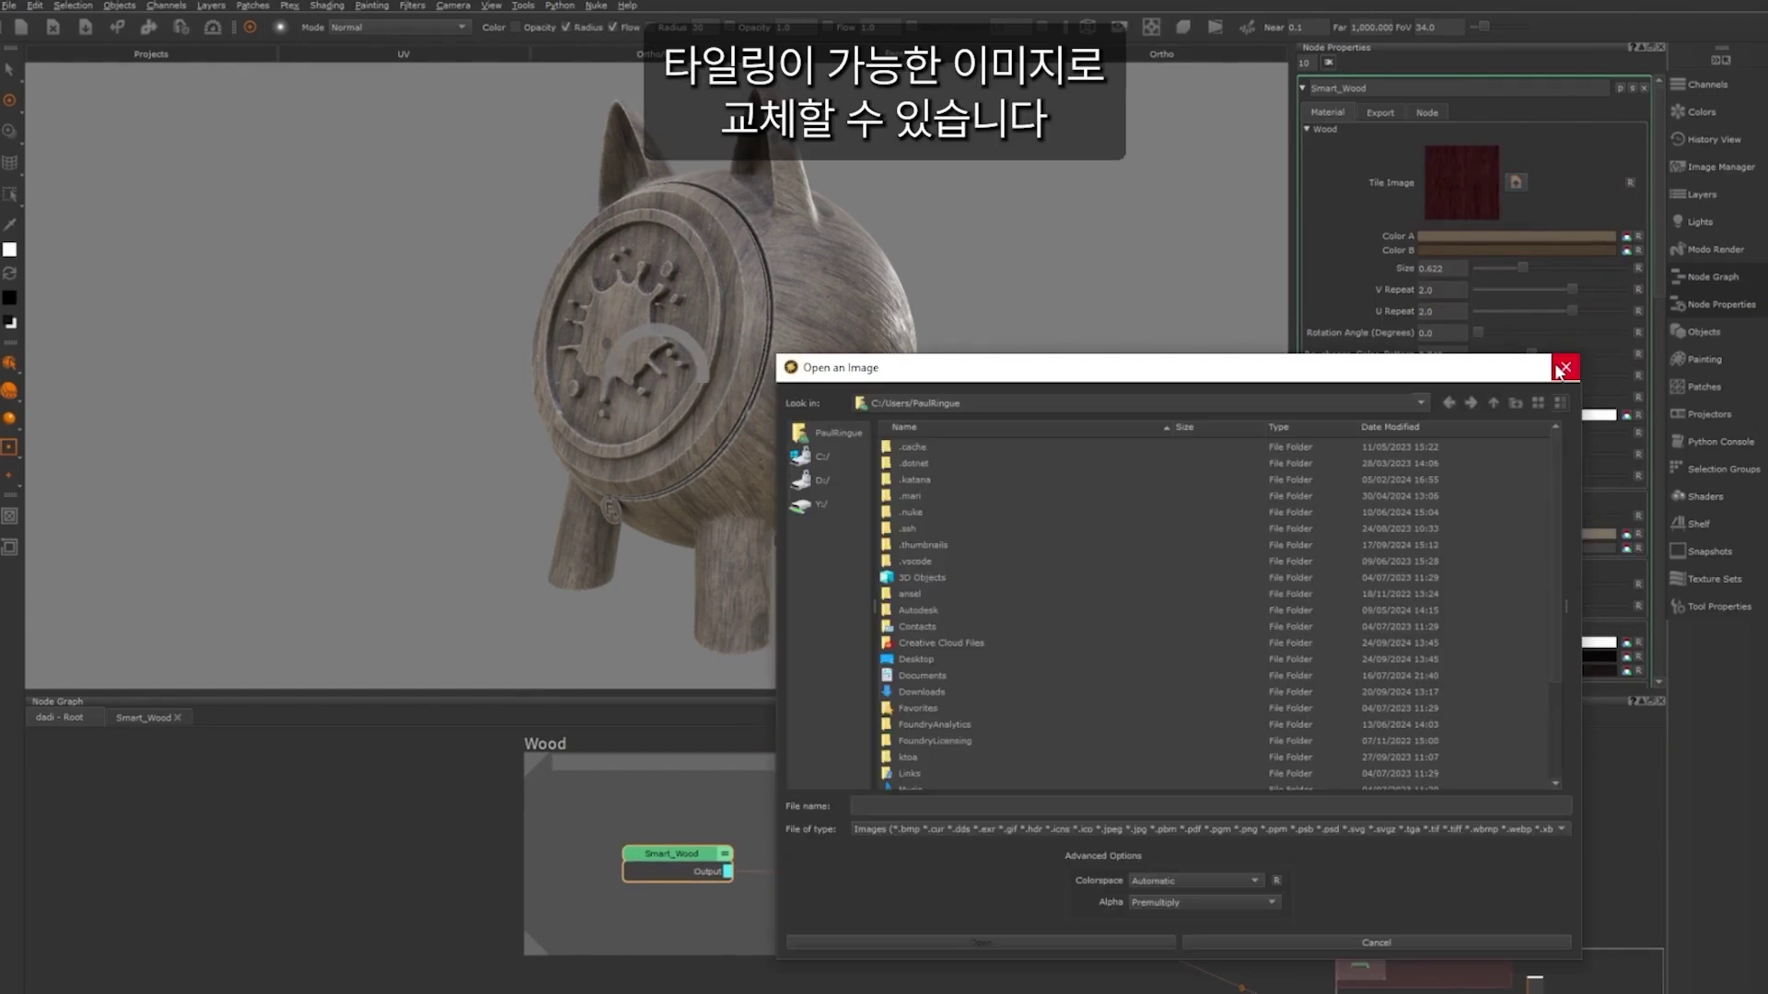
click(1568, 367)
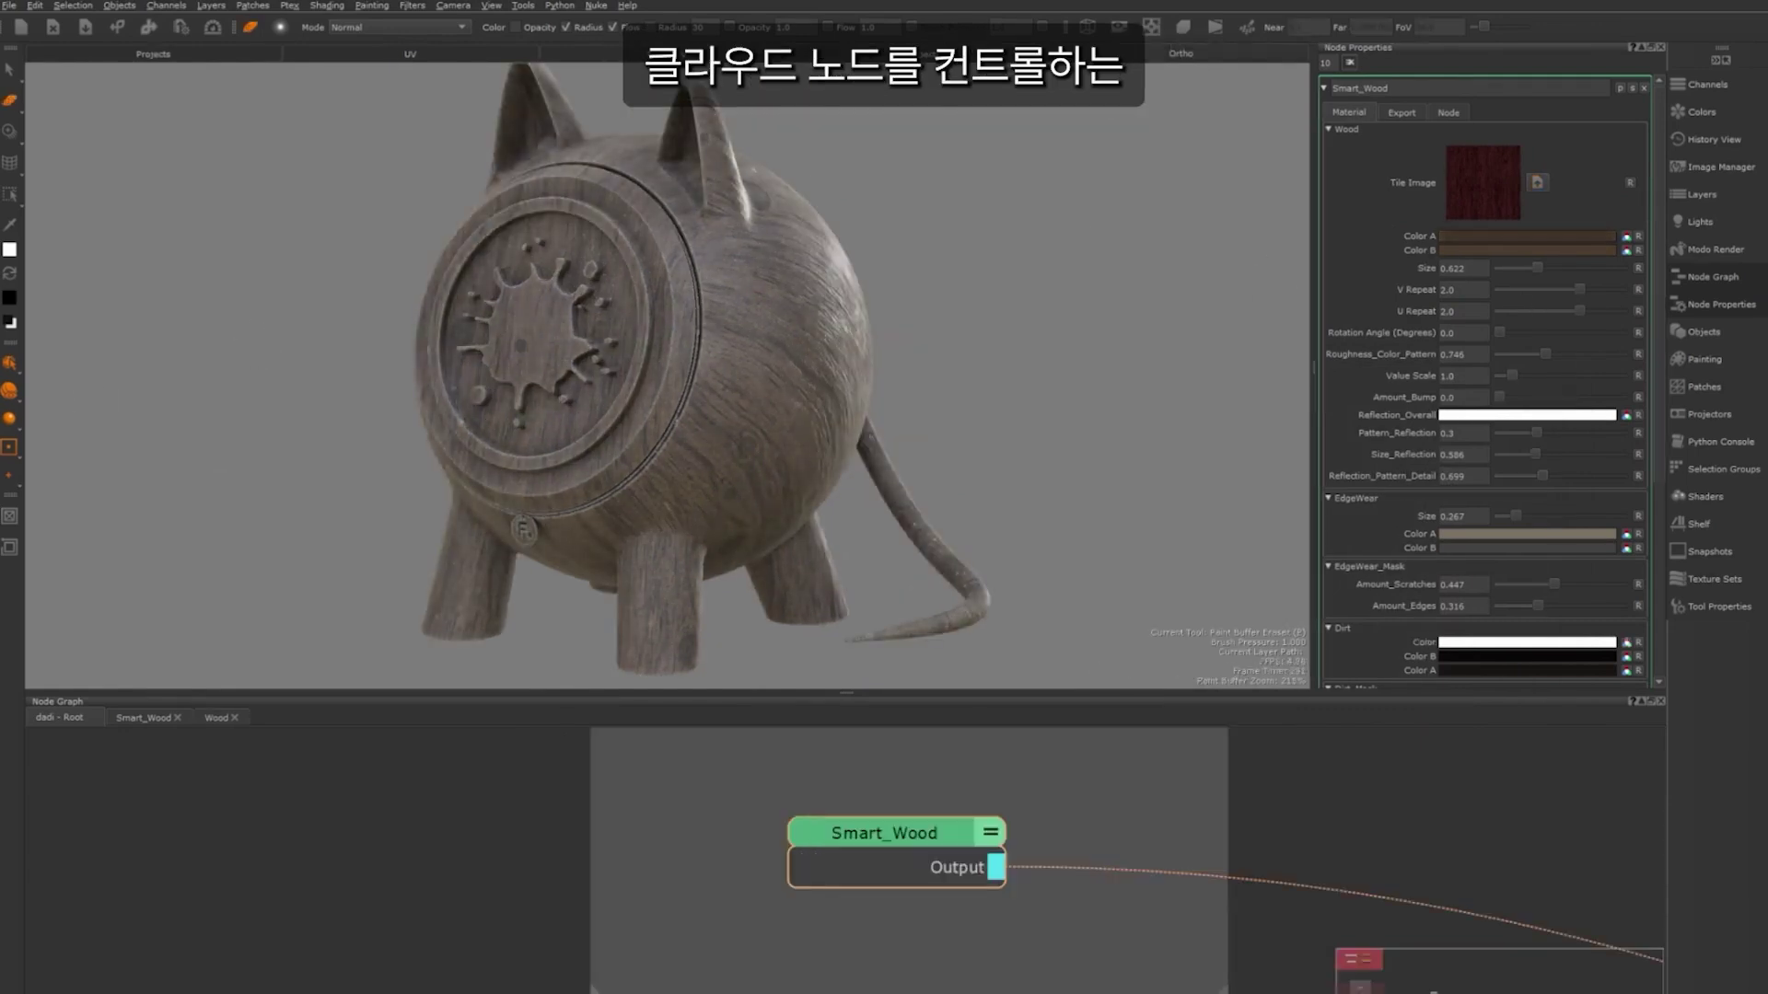
click(1501, 246)
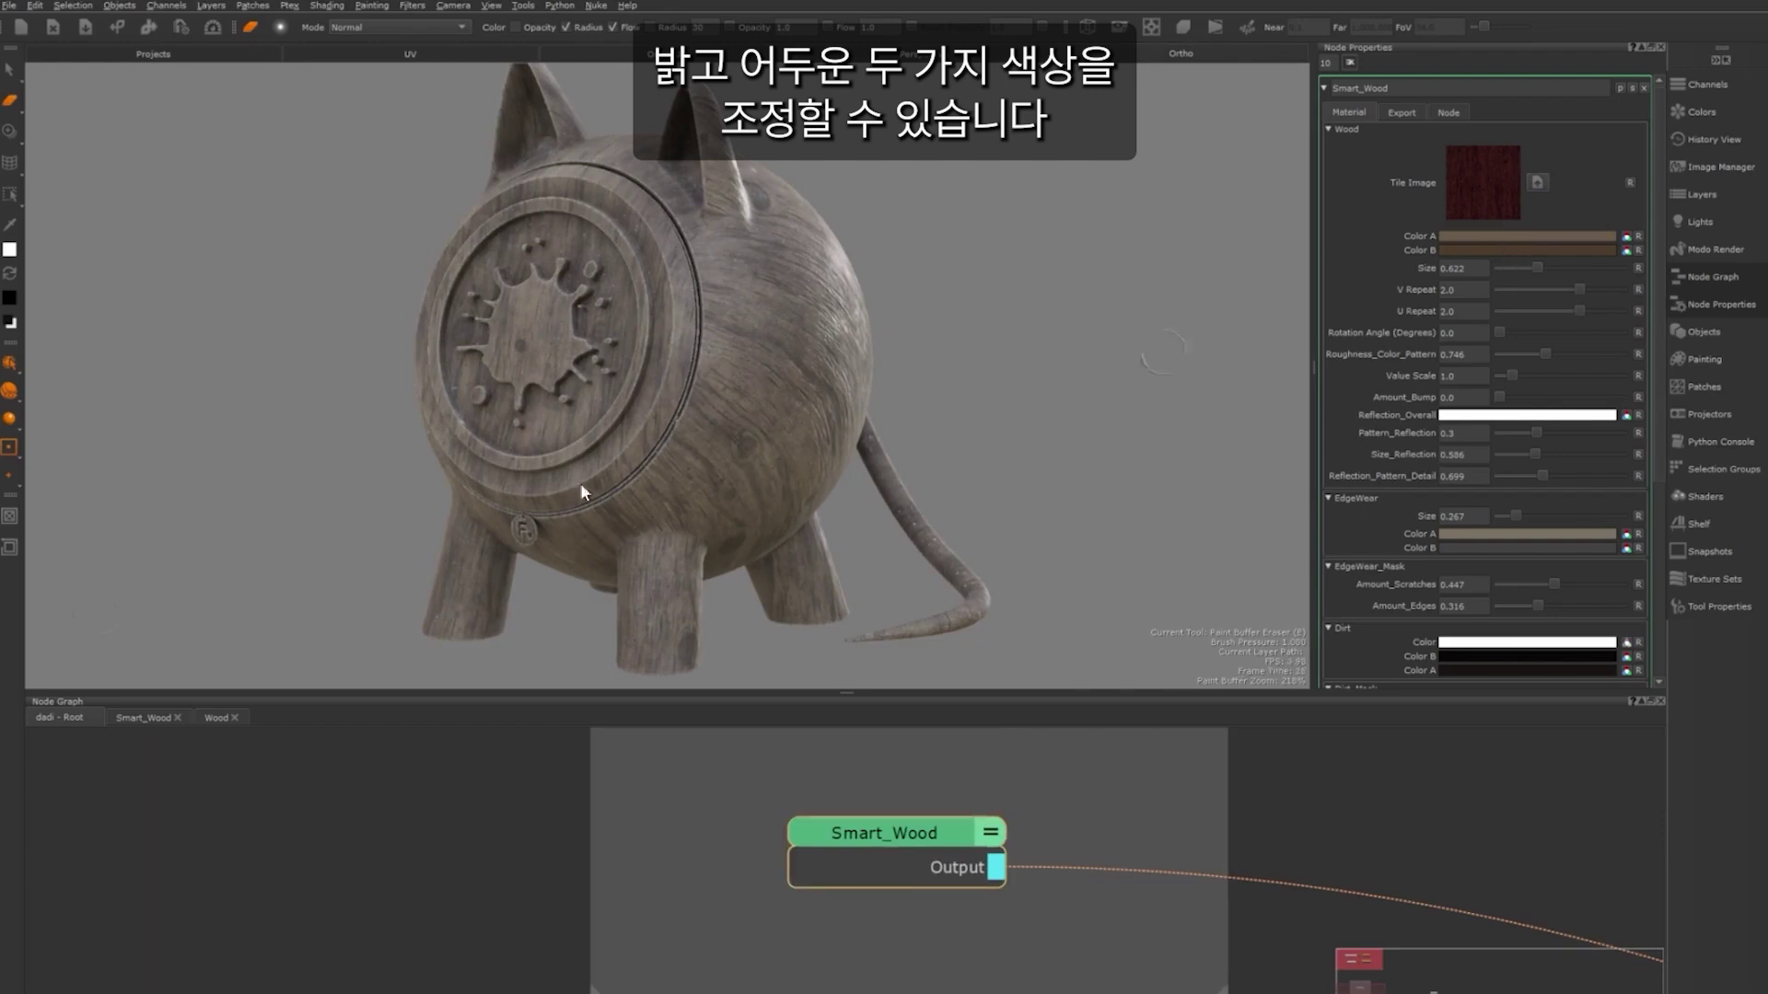
mouse_move(1537, 267)
mouse_down()
mouse_move(1523, 270)
mouse_move(1537, 271)
mouse_up()
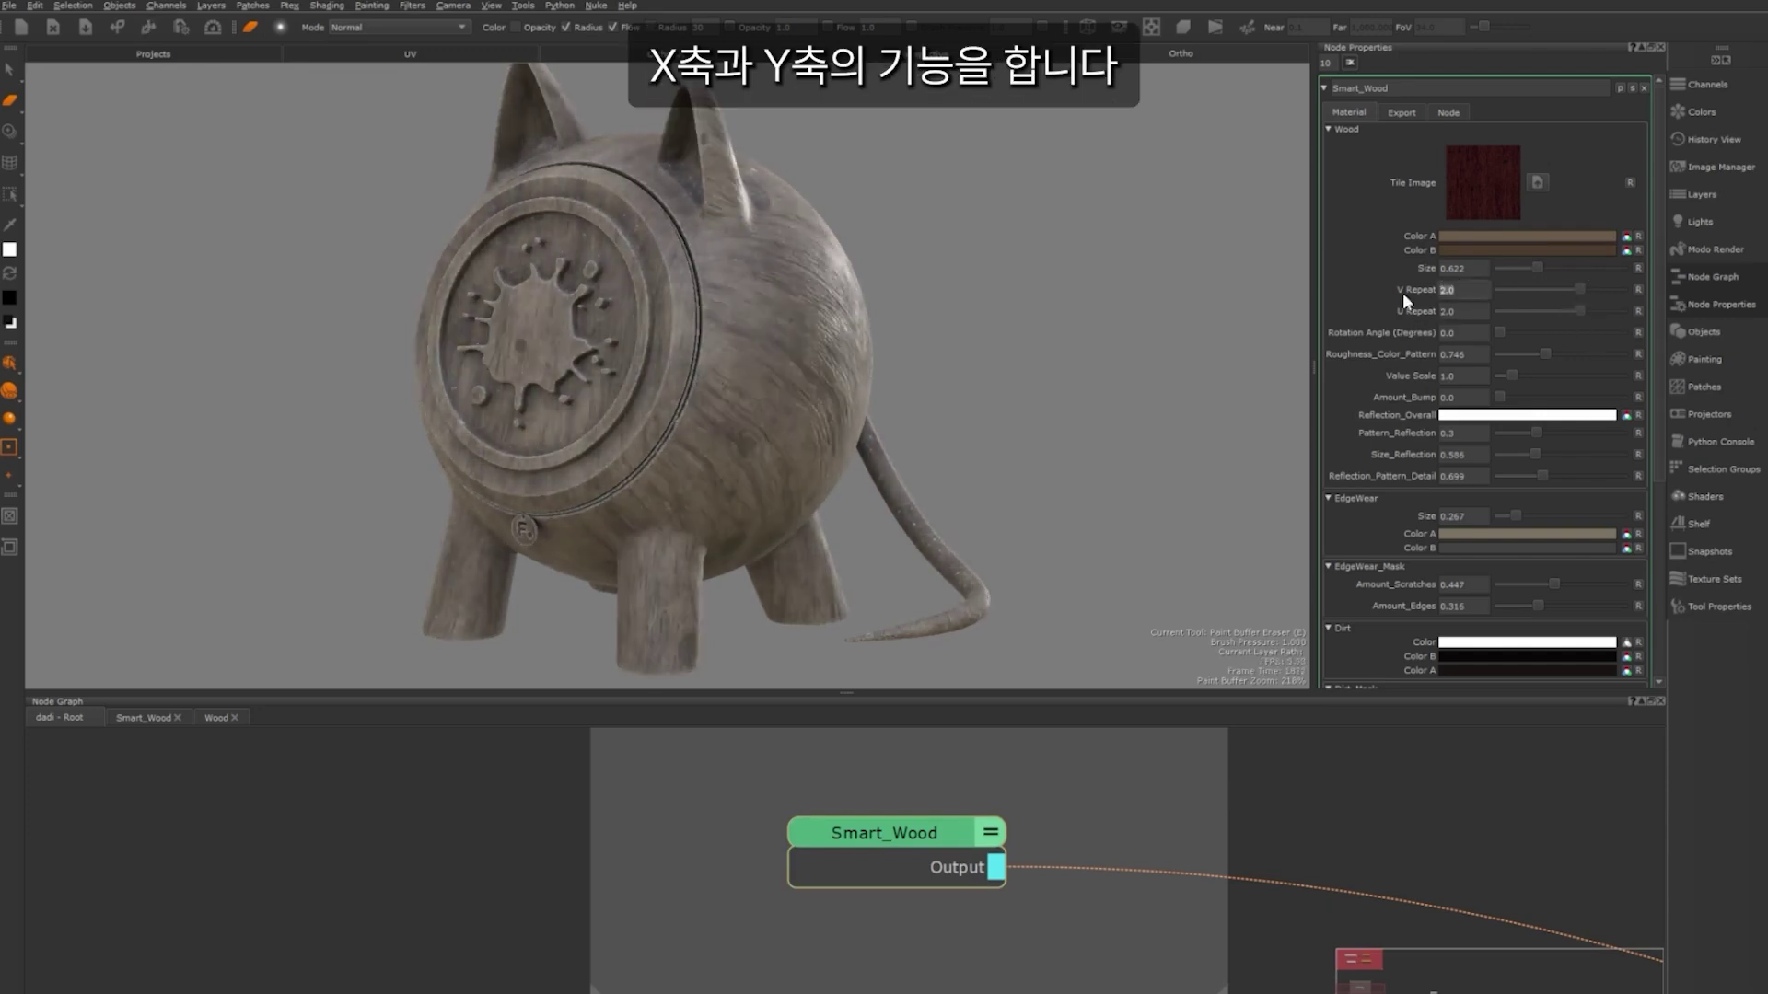
Step: Try a V Repeat and U Repeat of 5.0 on the wood tiling and undo both changes
text(5.0)
key(Tab)
text(5.0)
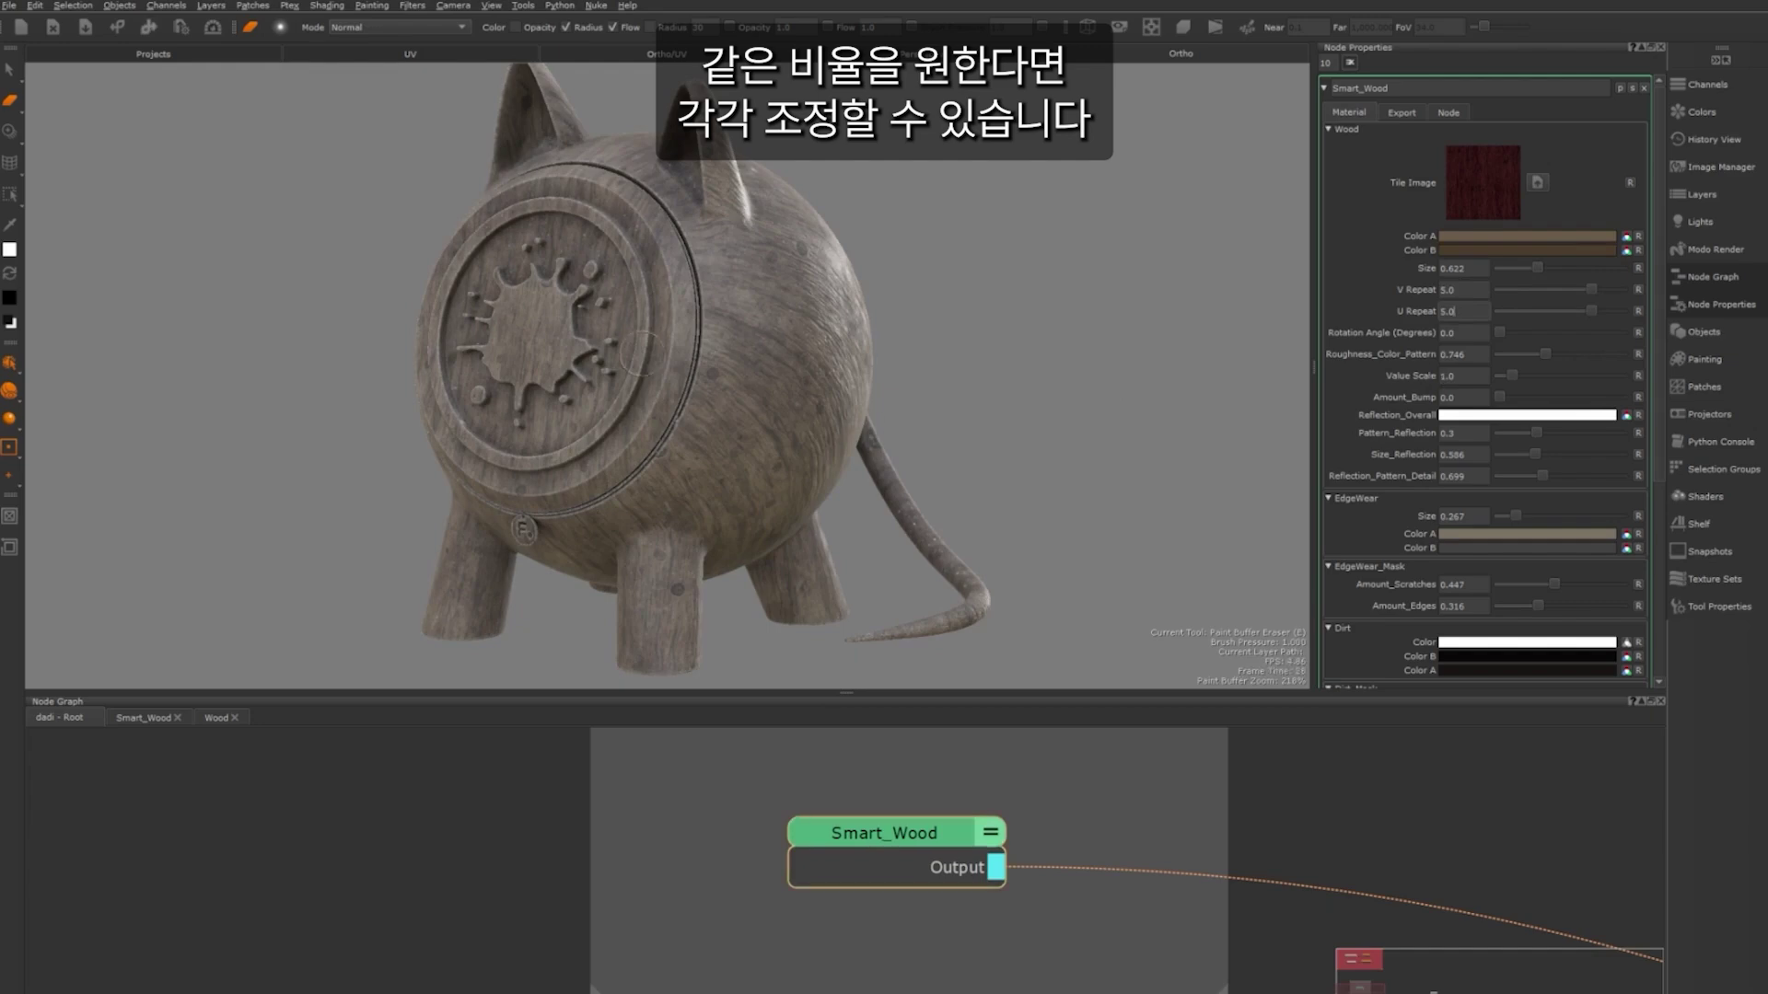
click(1105, 815)
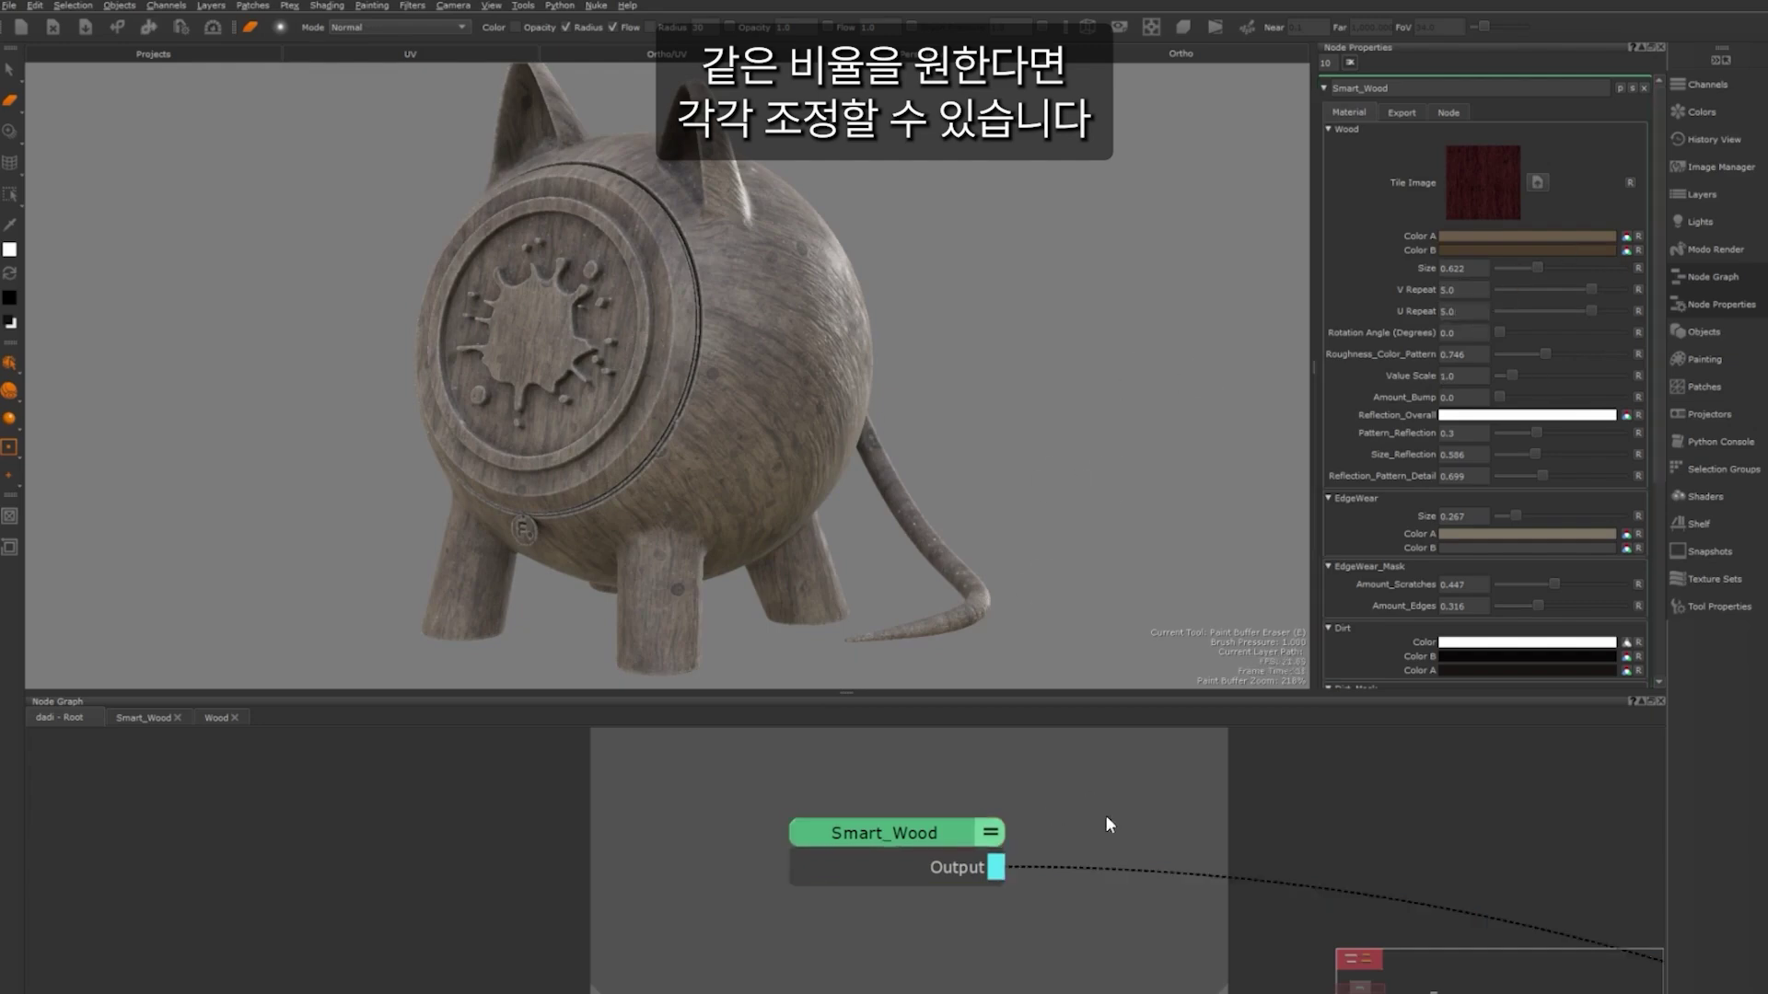
key(ctrl+z)
key(ctrl+z)
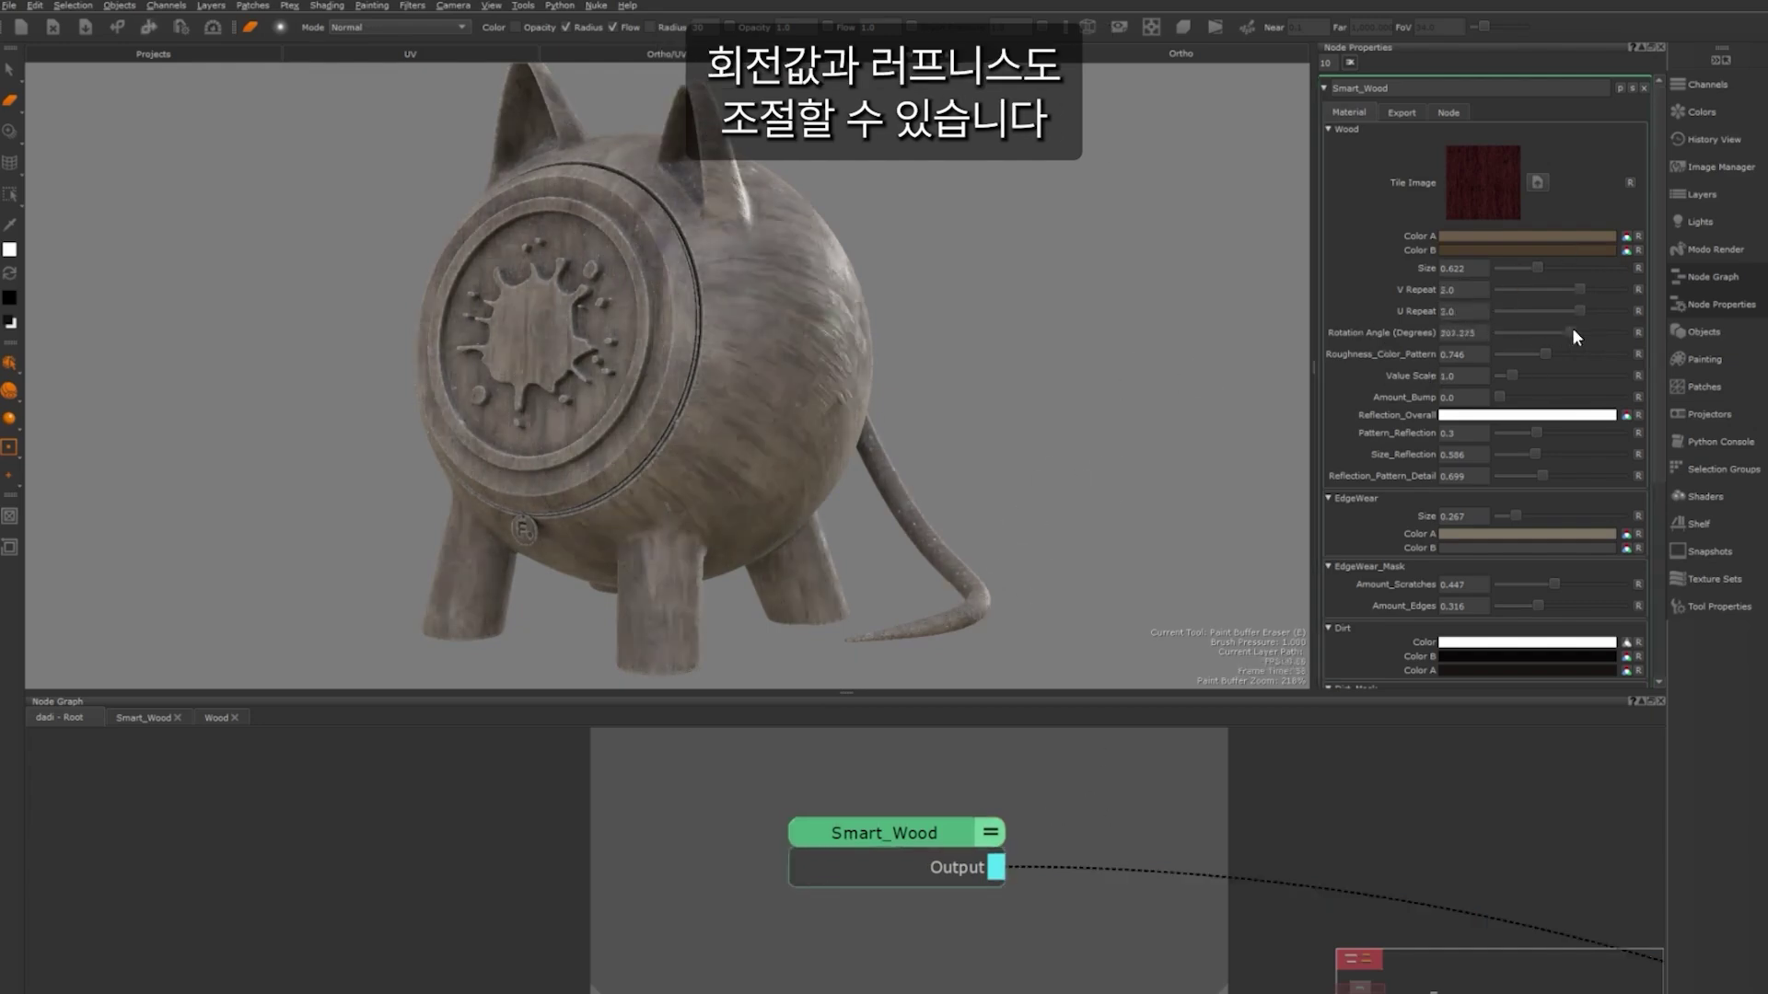
Step: Try other Roughness_Color_Pattern and Amount_Bump values on the wood and reset the bump to its default
drag(1538, 352, 1611, 397)
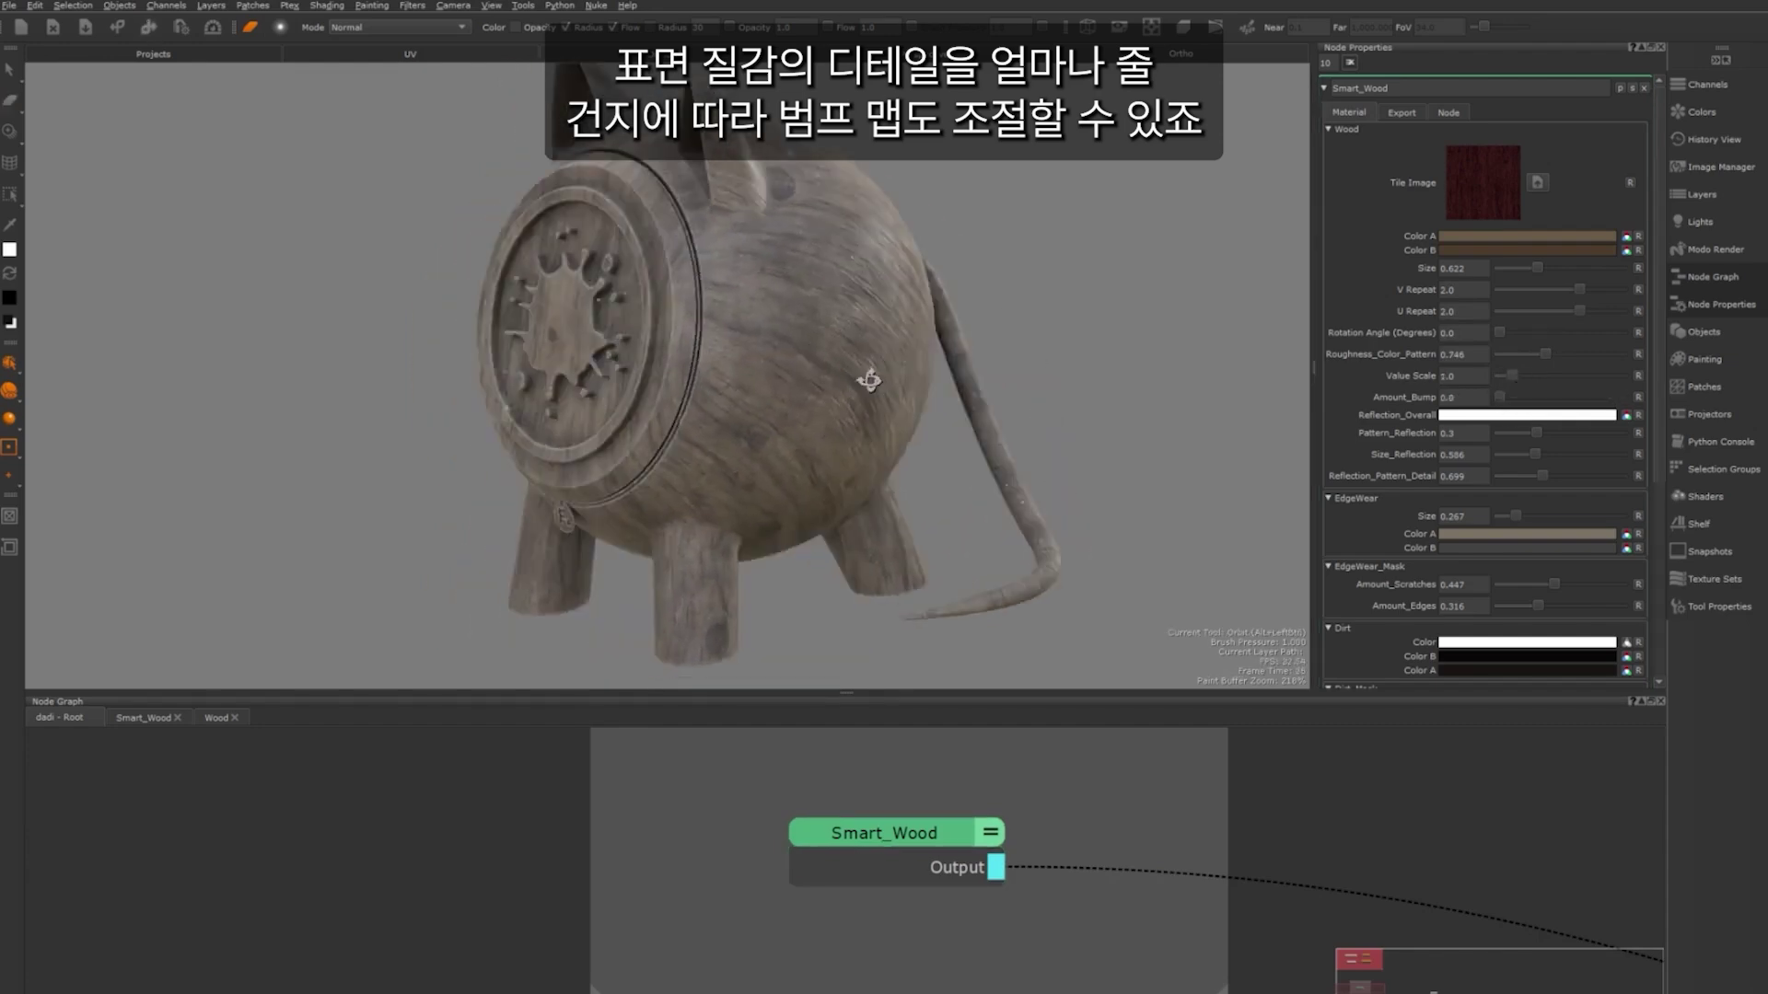
scroll(868, 380, up, 5)
drag(1501, 396, 1635, 395)
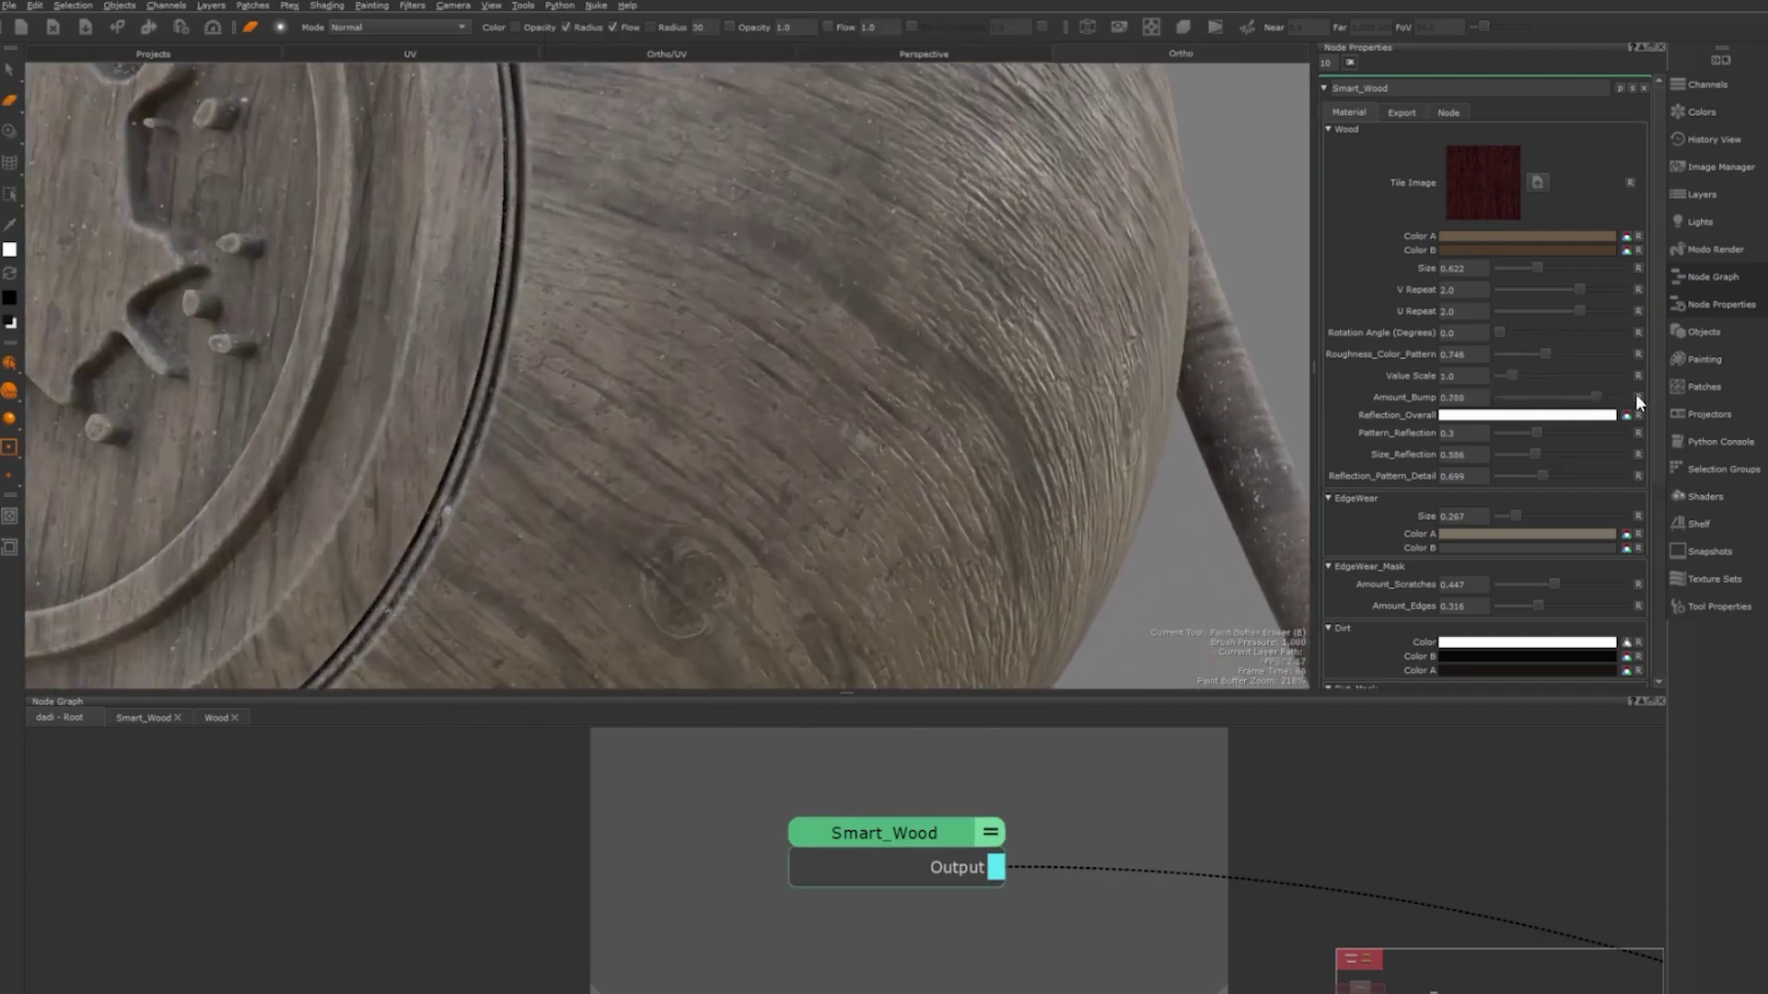
click(1638, 398)
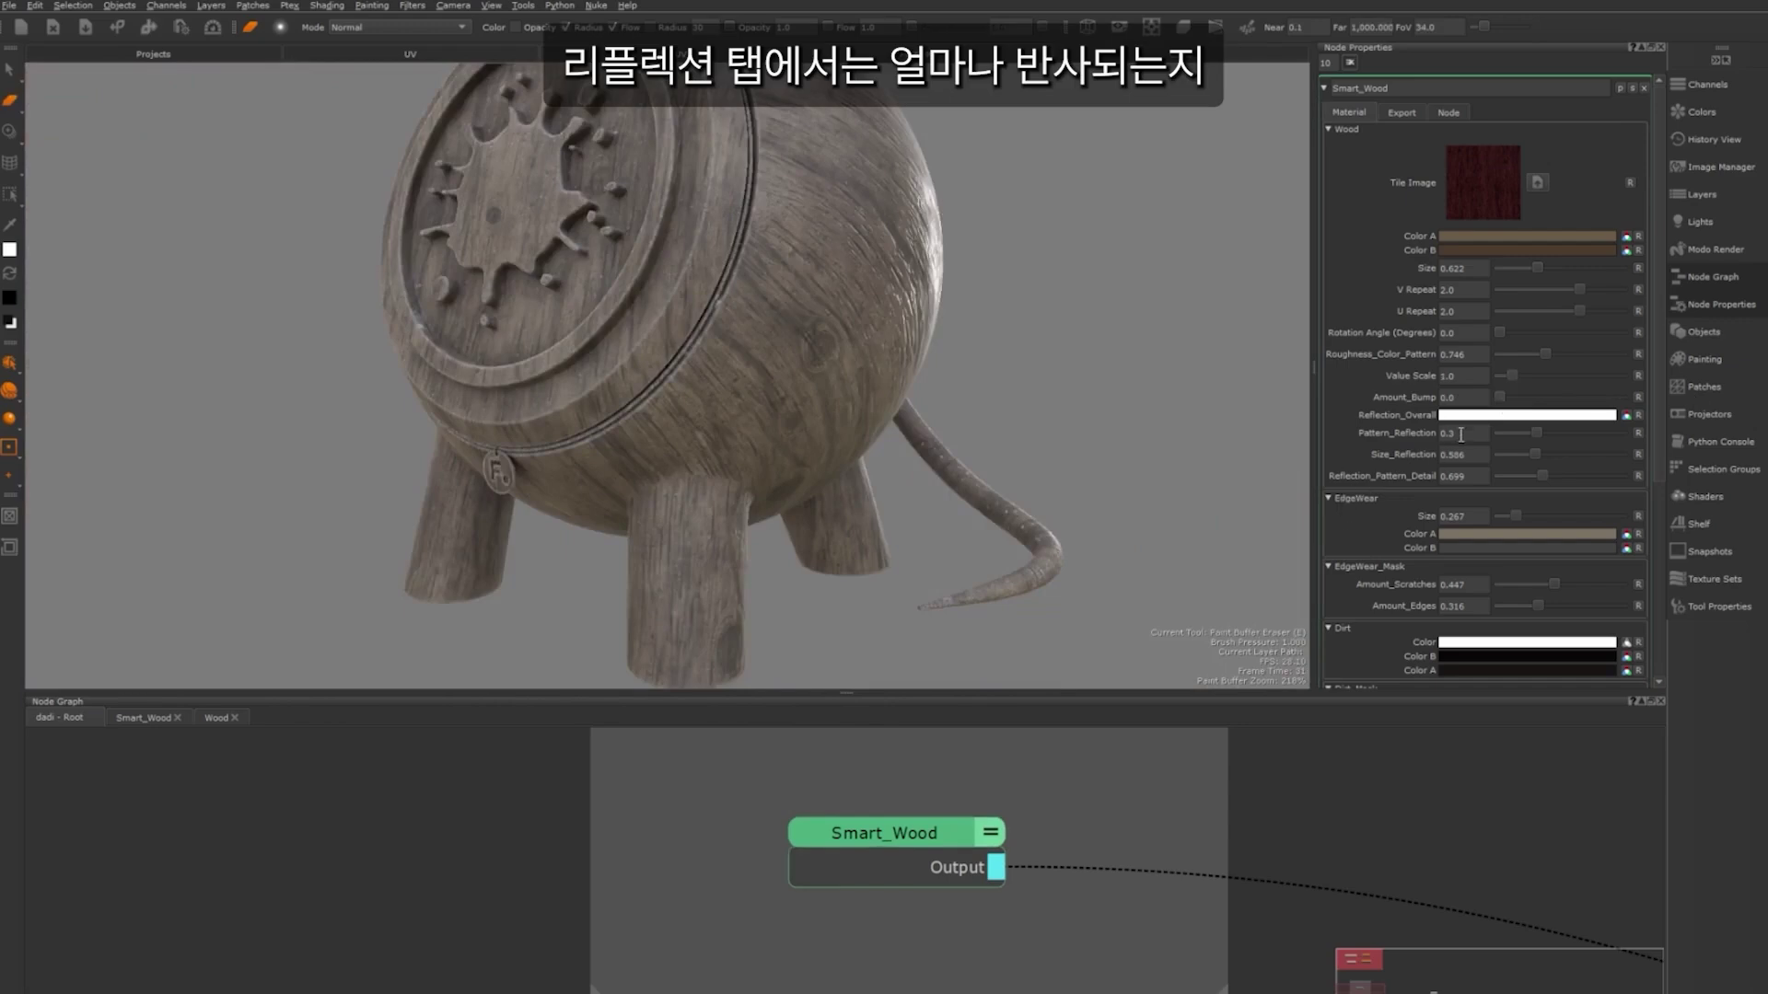
Step: Try out the wood's reflection colour and pattern detail together with the edge wear size and scratch amount
click(1584, 417)
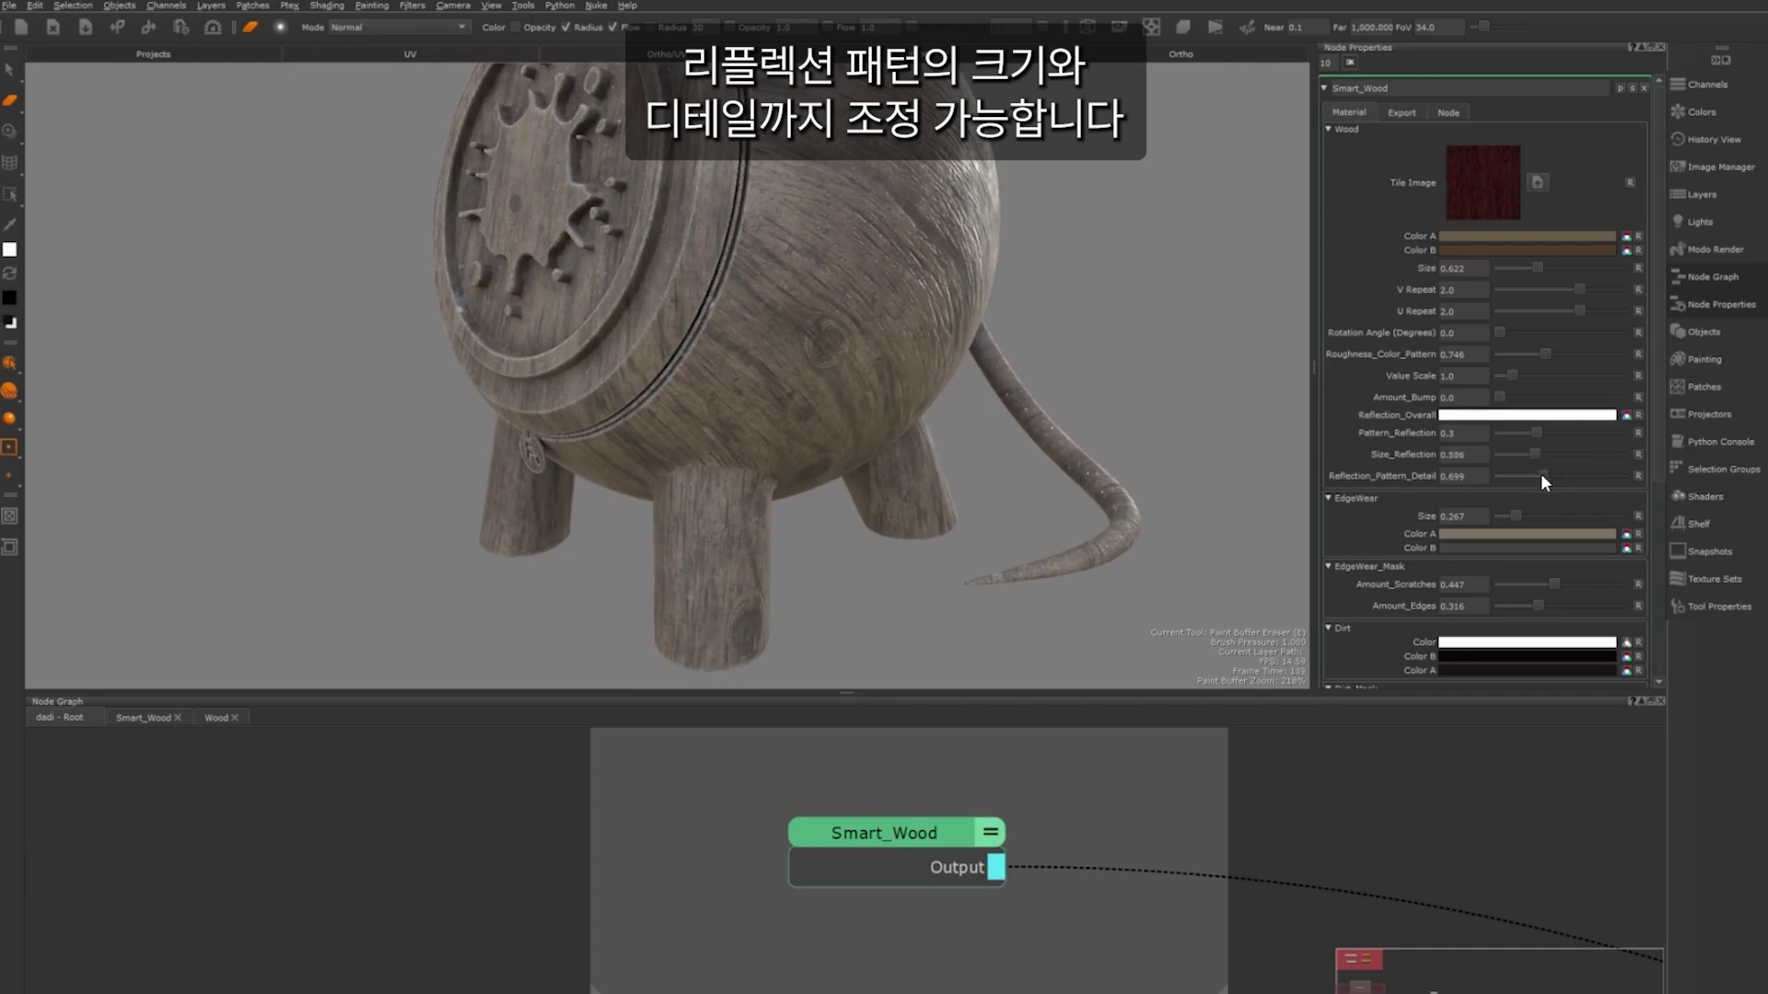
drag(1541, 476, 1563, 473)
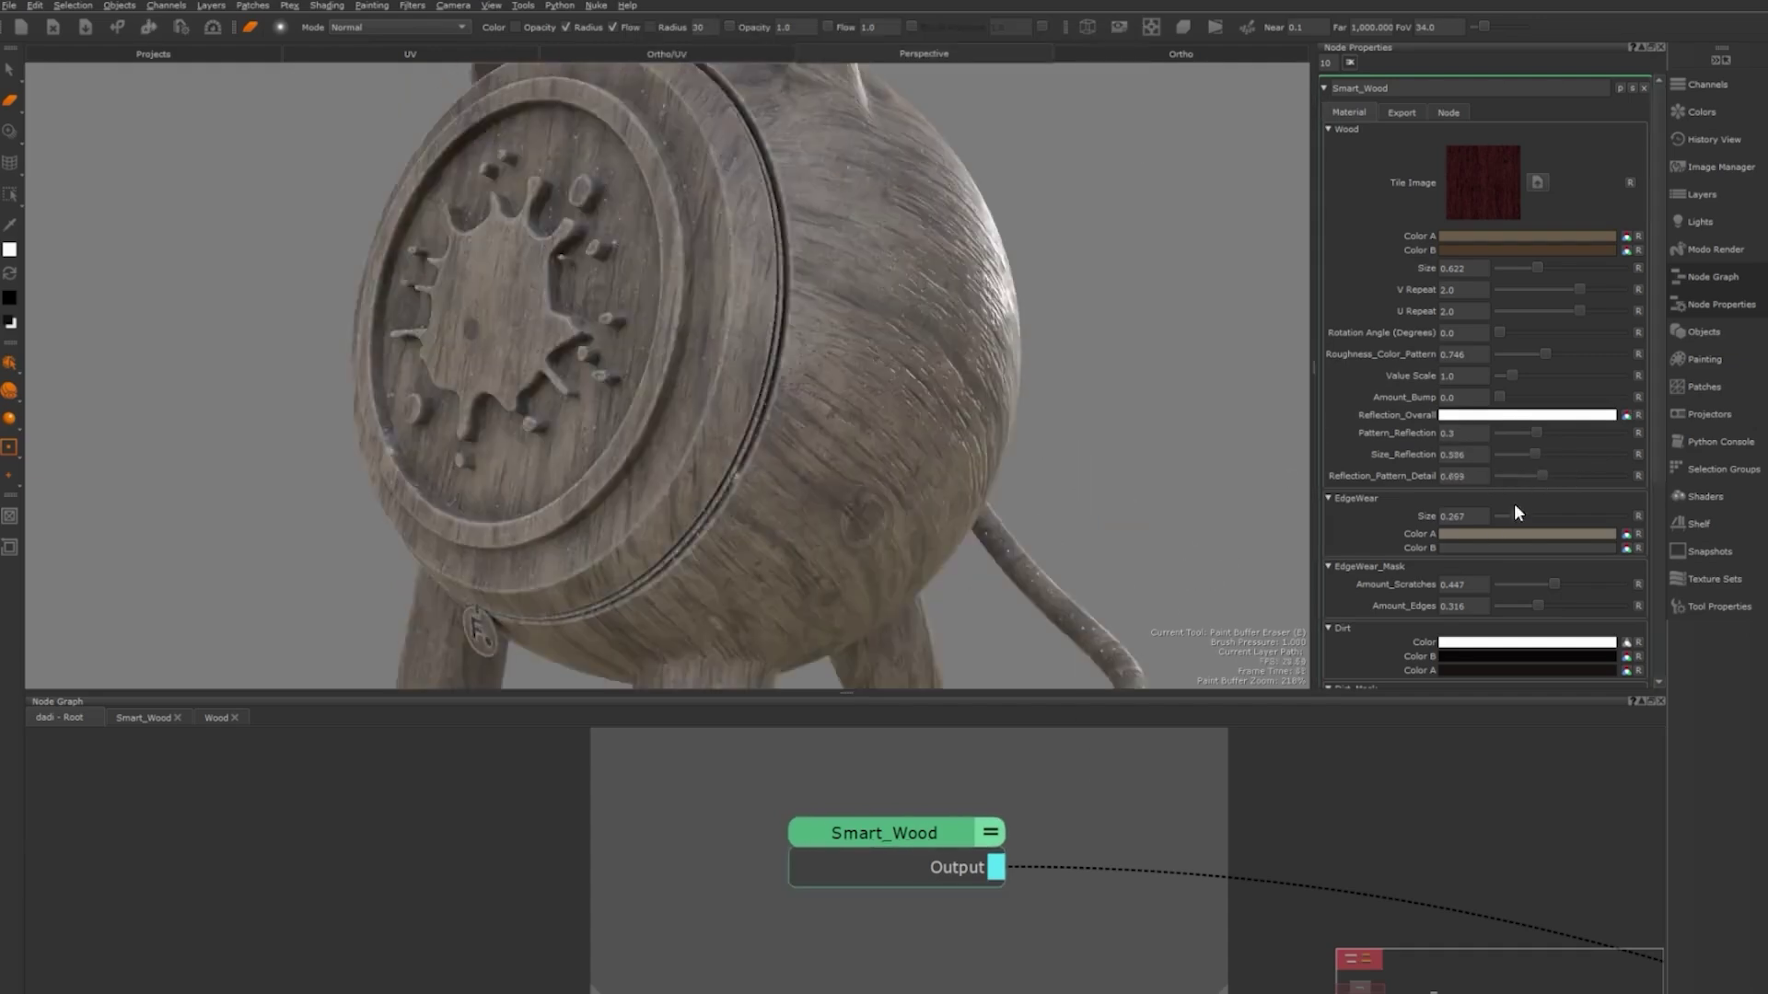
drag(1515, 507, 1523, 529)
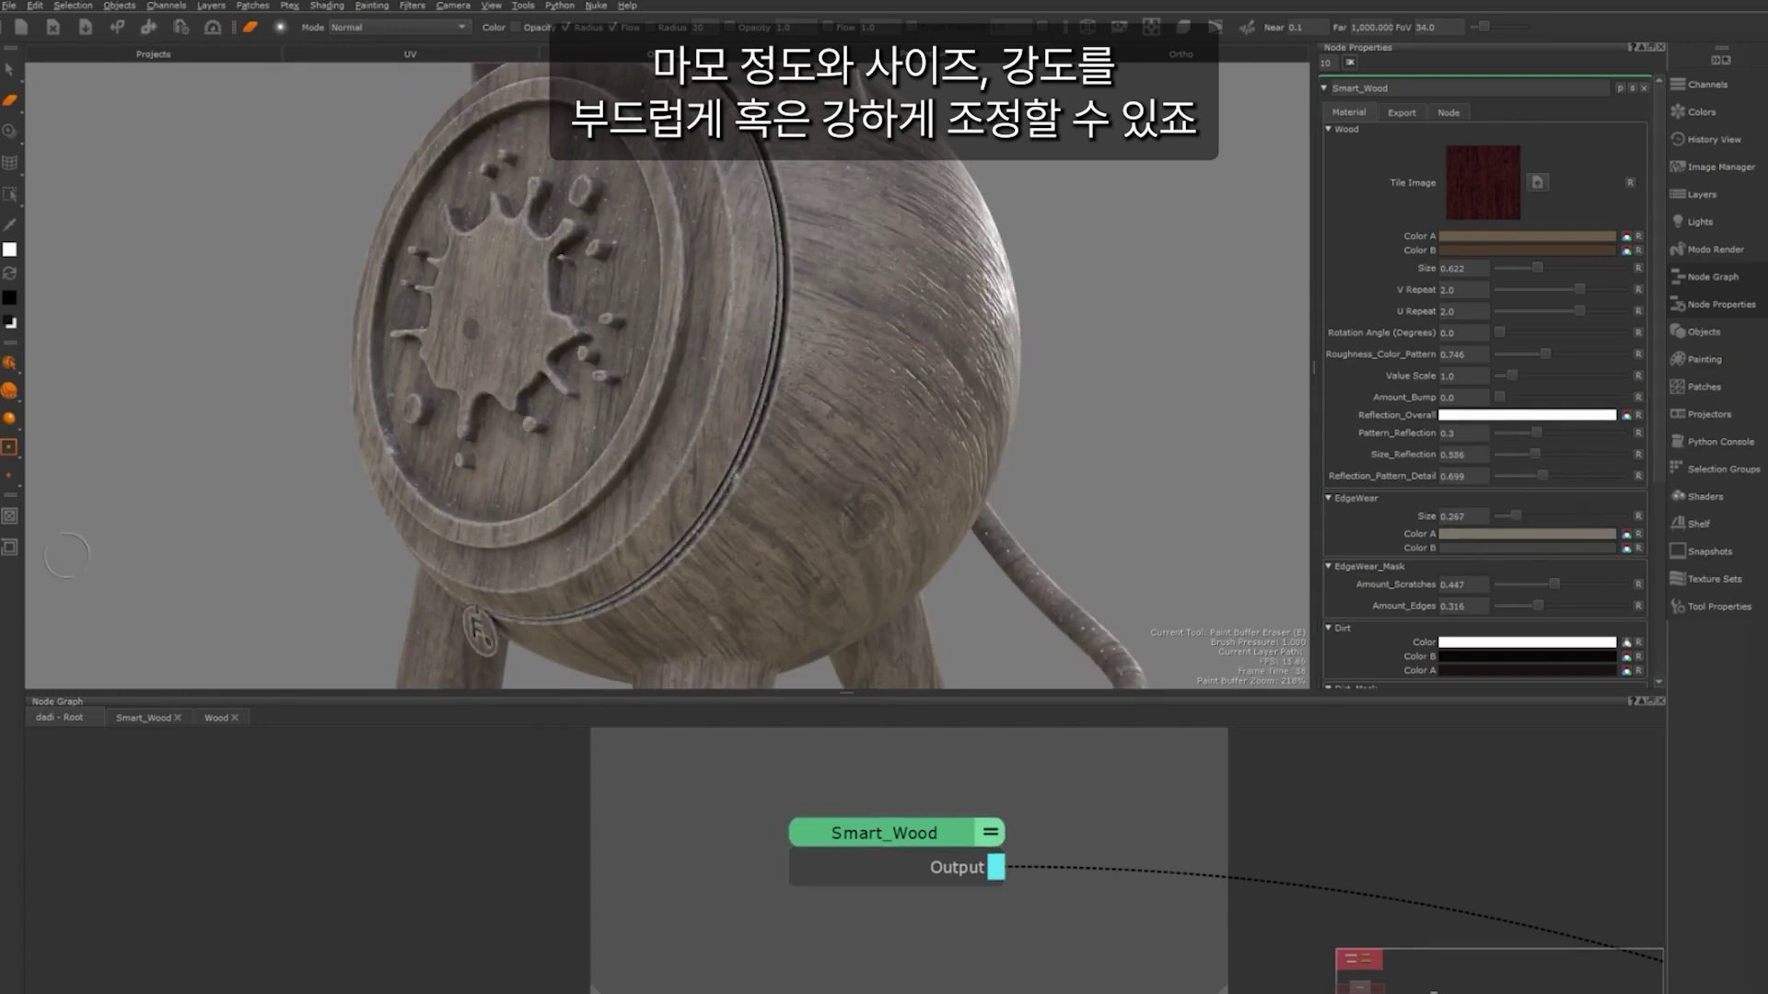
scroll(1476, 590, down, 1)
drag(1499, 540, 1553, 539)
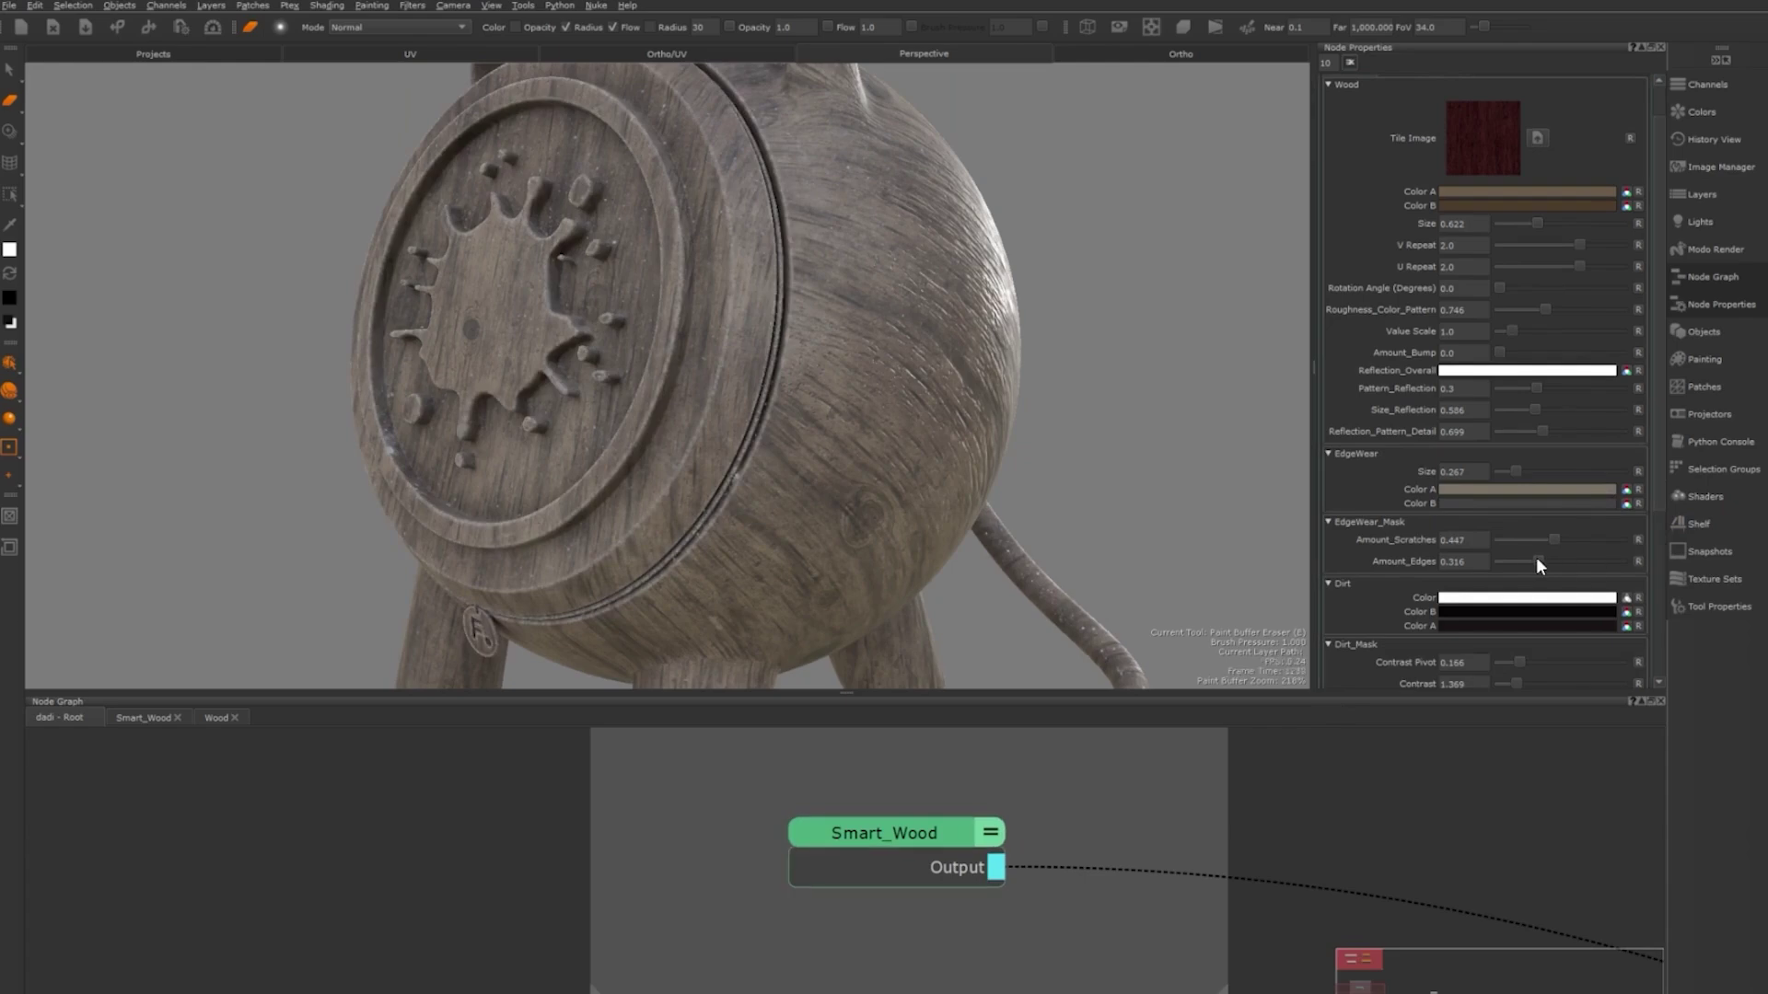
Step: Try a black Reflection and a white Color A for the Dirt of the wood material
scroll(1489, 516, down, 2)
click(1487, 511)
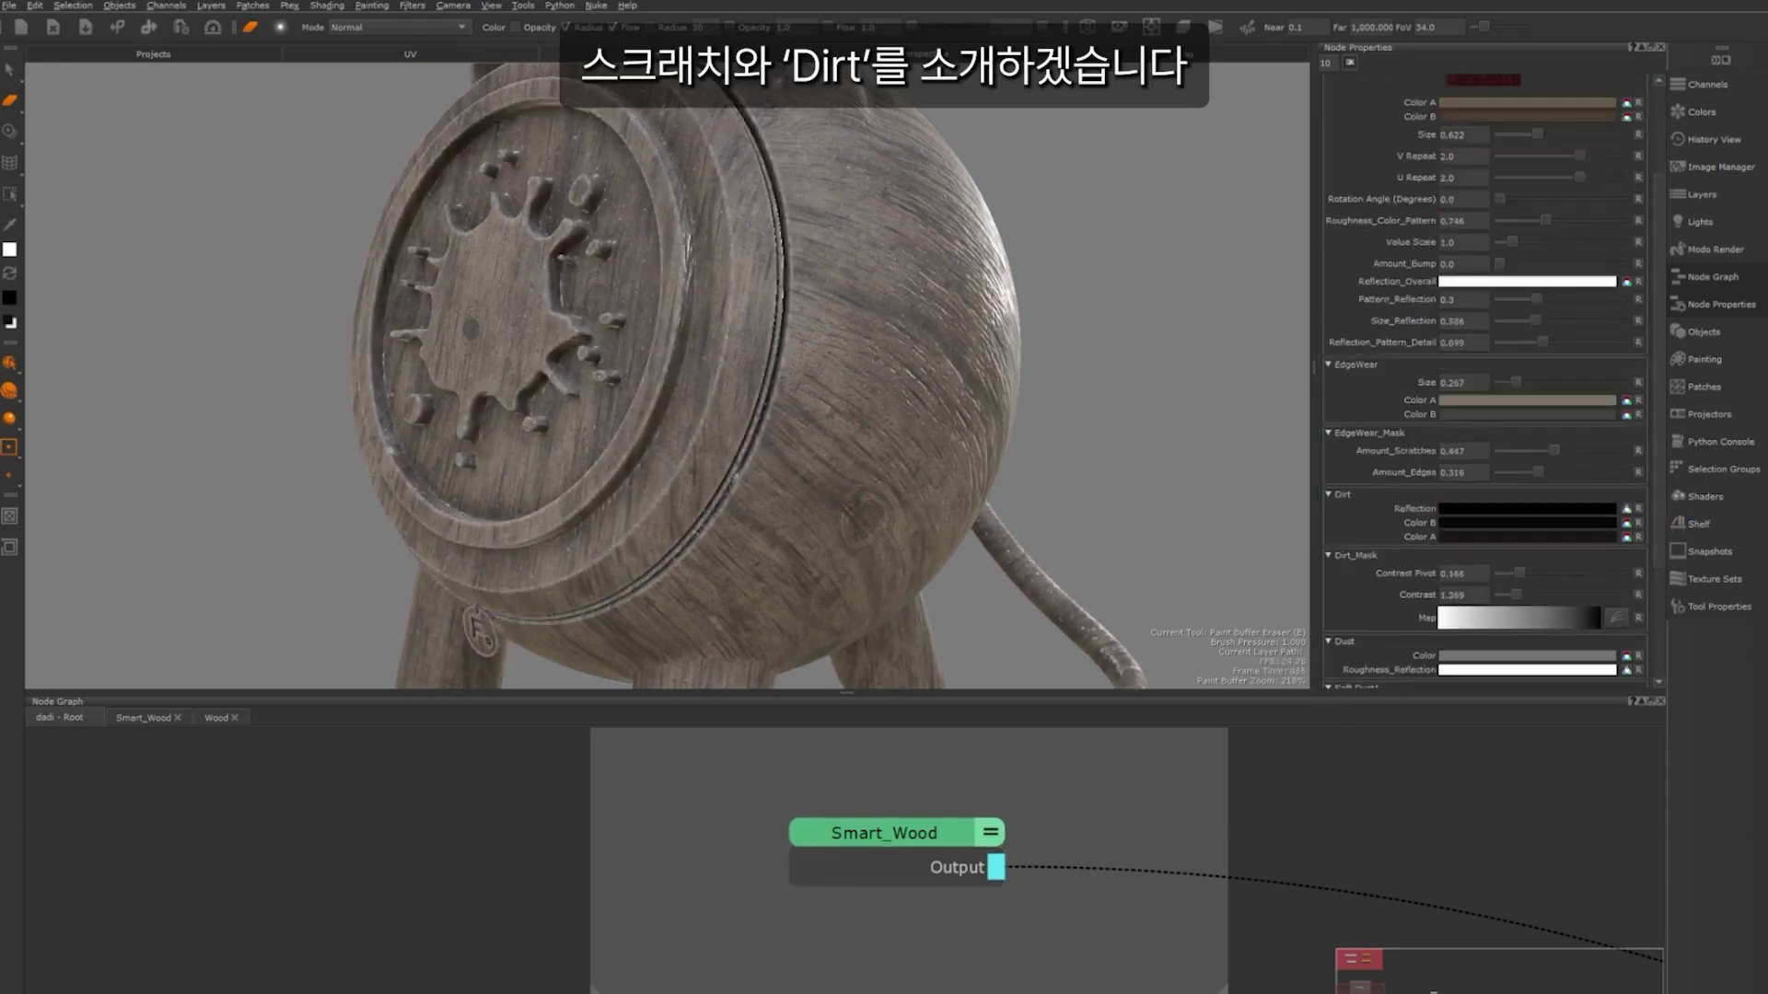
click(1497, 522)
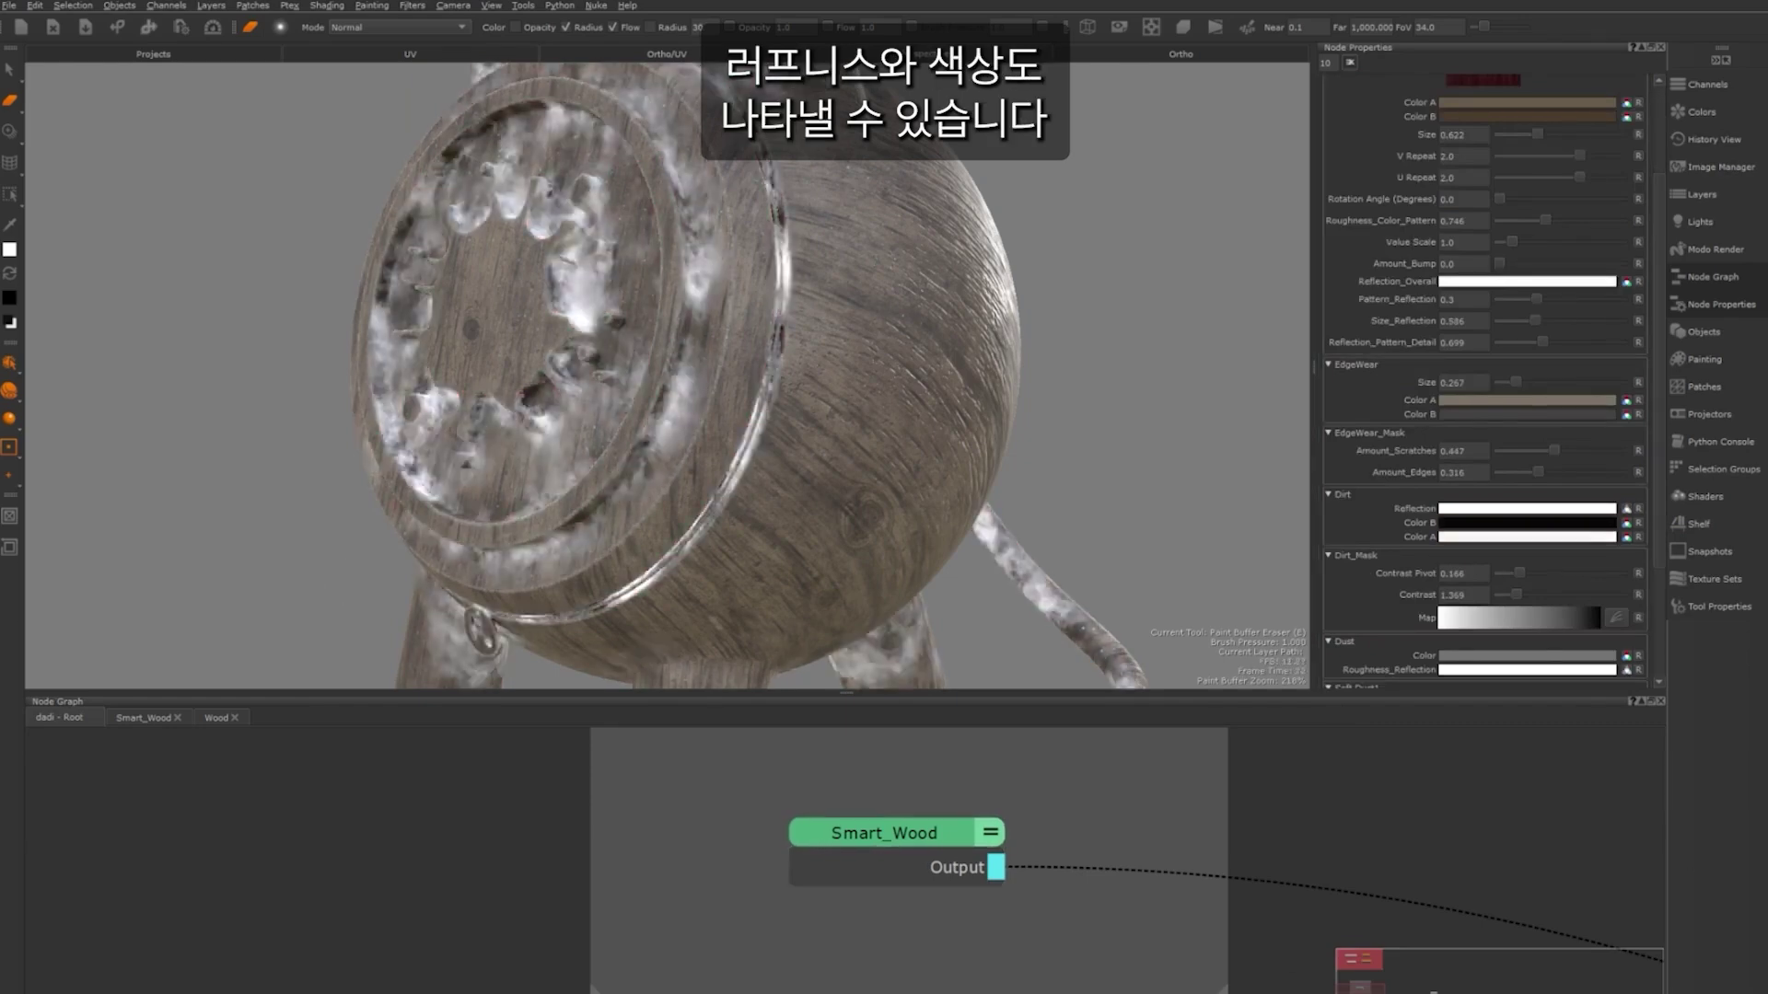
Step: Try out the Dirt_Mask contrast pivot and contrast, and reshape its Map curve at both inner points
scroll(1401, 615, down, 2)
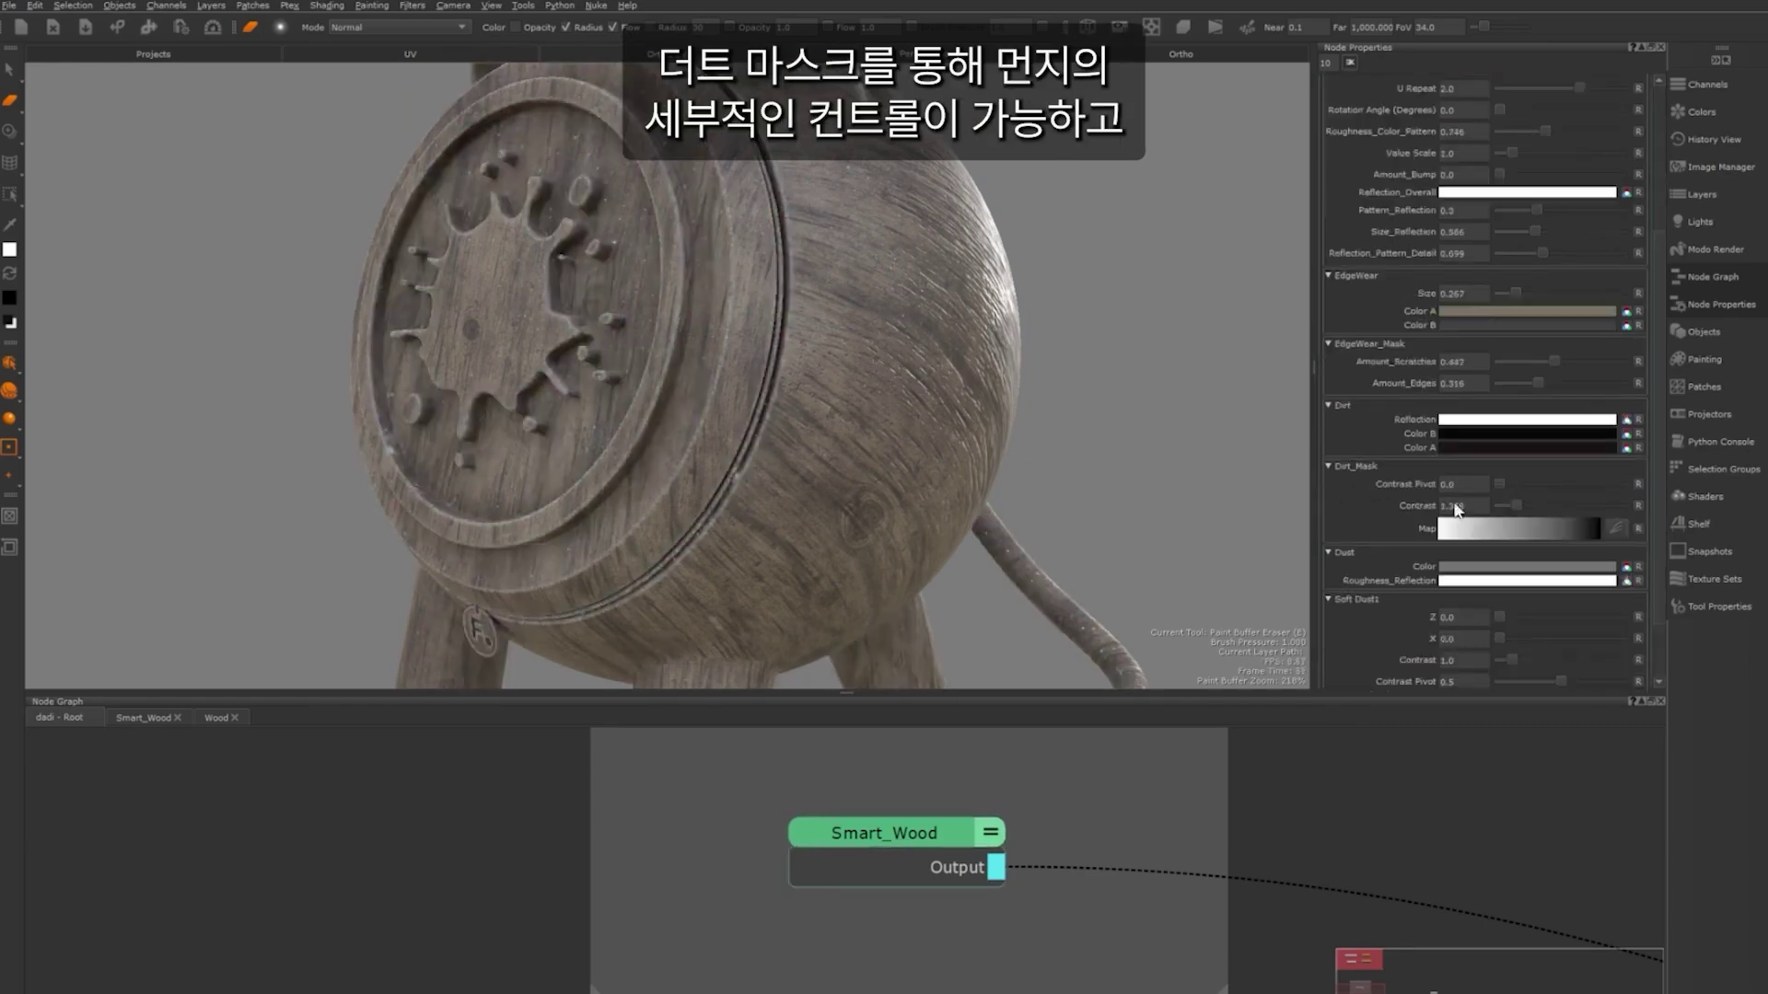
mouse_move(1499, 483)
mouse_down()
mouse_move(1668, 477)
mouse_move(1520, 483)
mouse_move(1587, 507)
mouse_move(1517, 511)
mouse_up()
click(1617, 528)
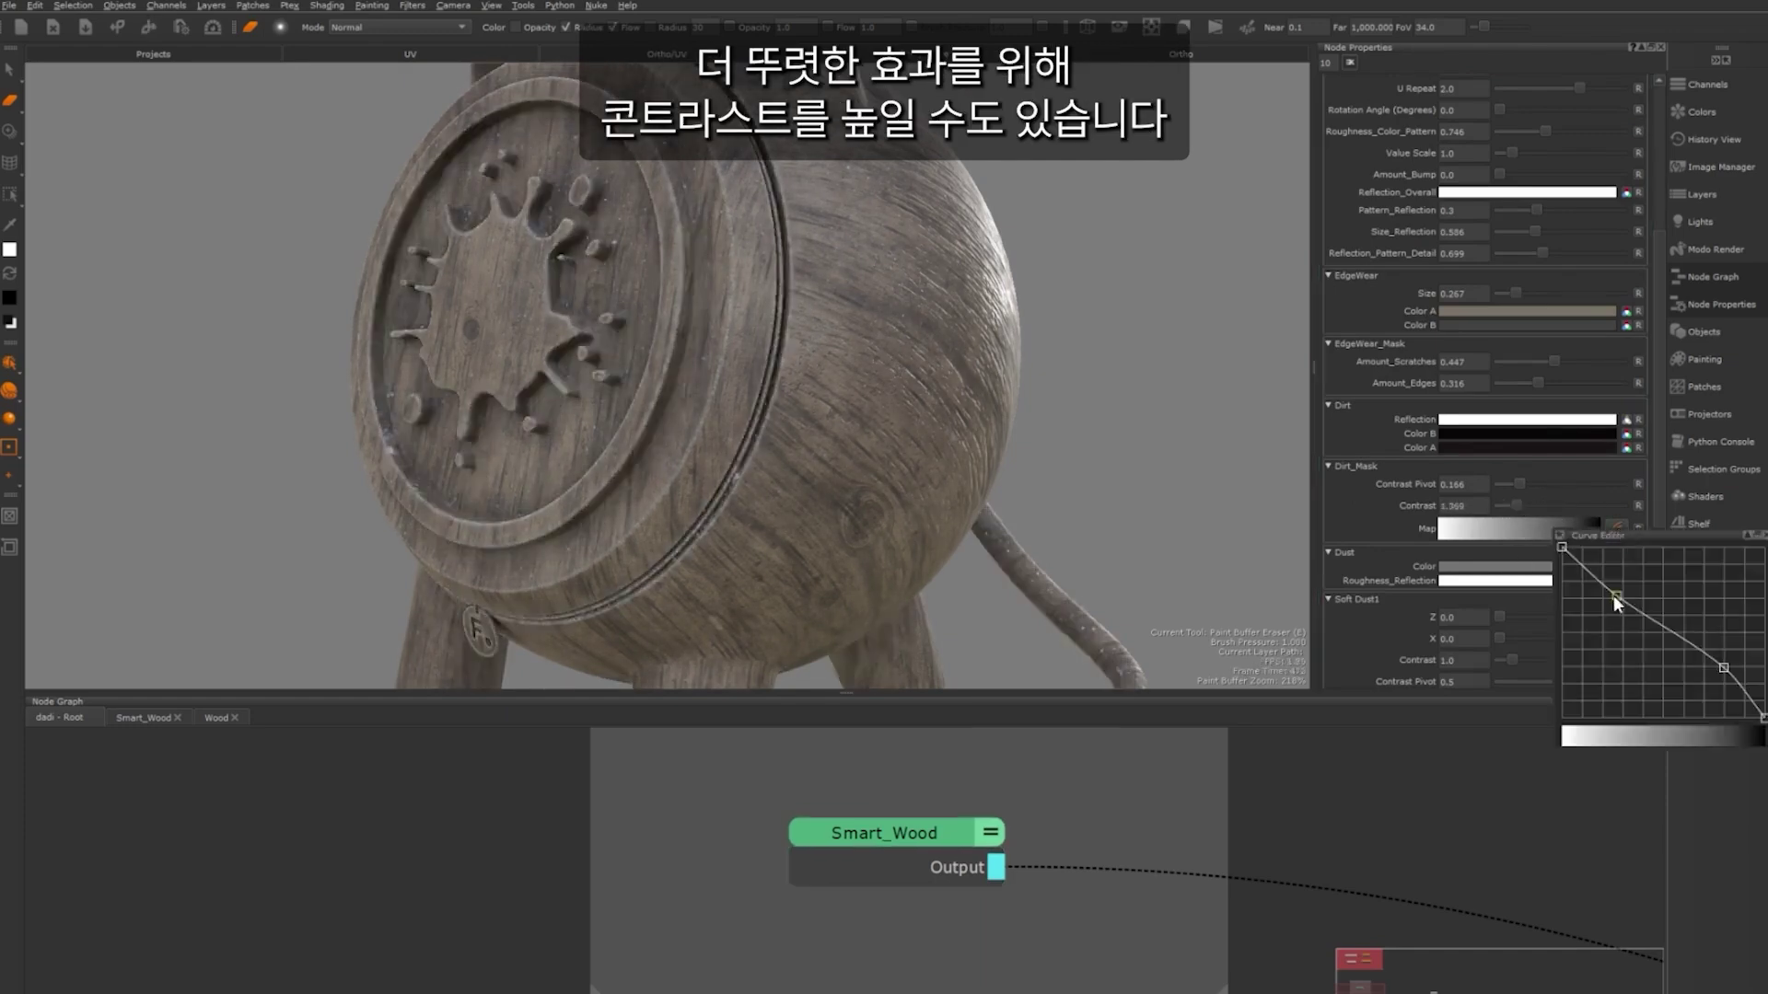
mouse_move(1616, 597)
mouse_down()
mouse_move(1637, 540)
mouse_move(1635, 570)
mouse_up()
drag(1724, 668, 1616, 690)
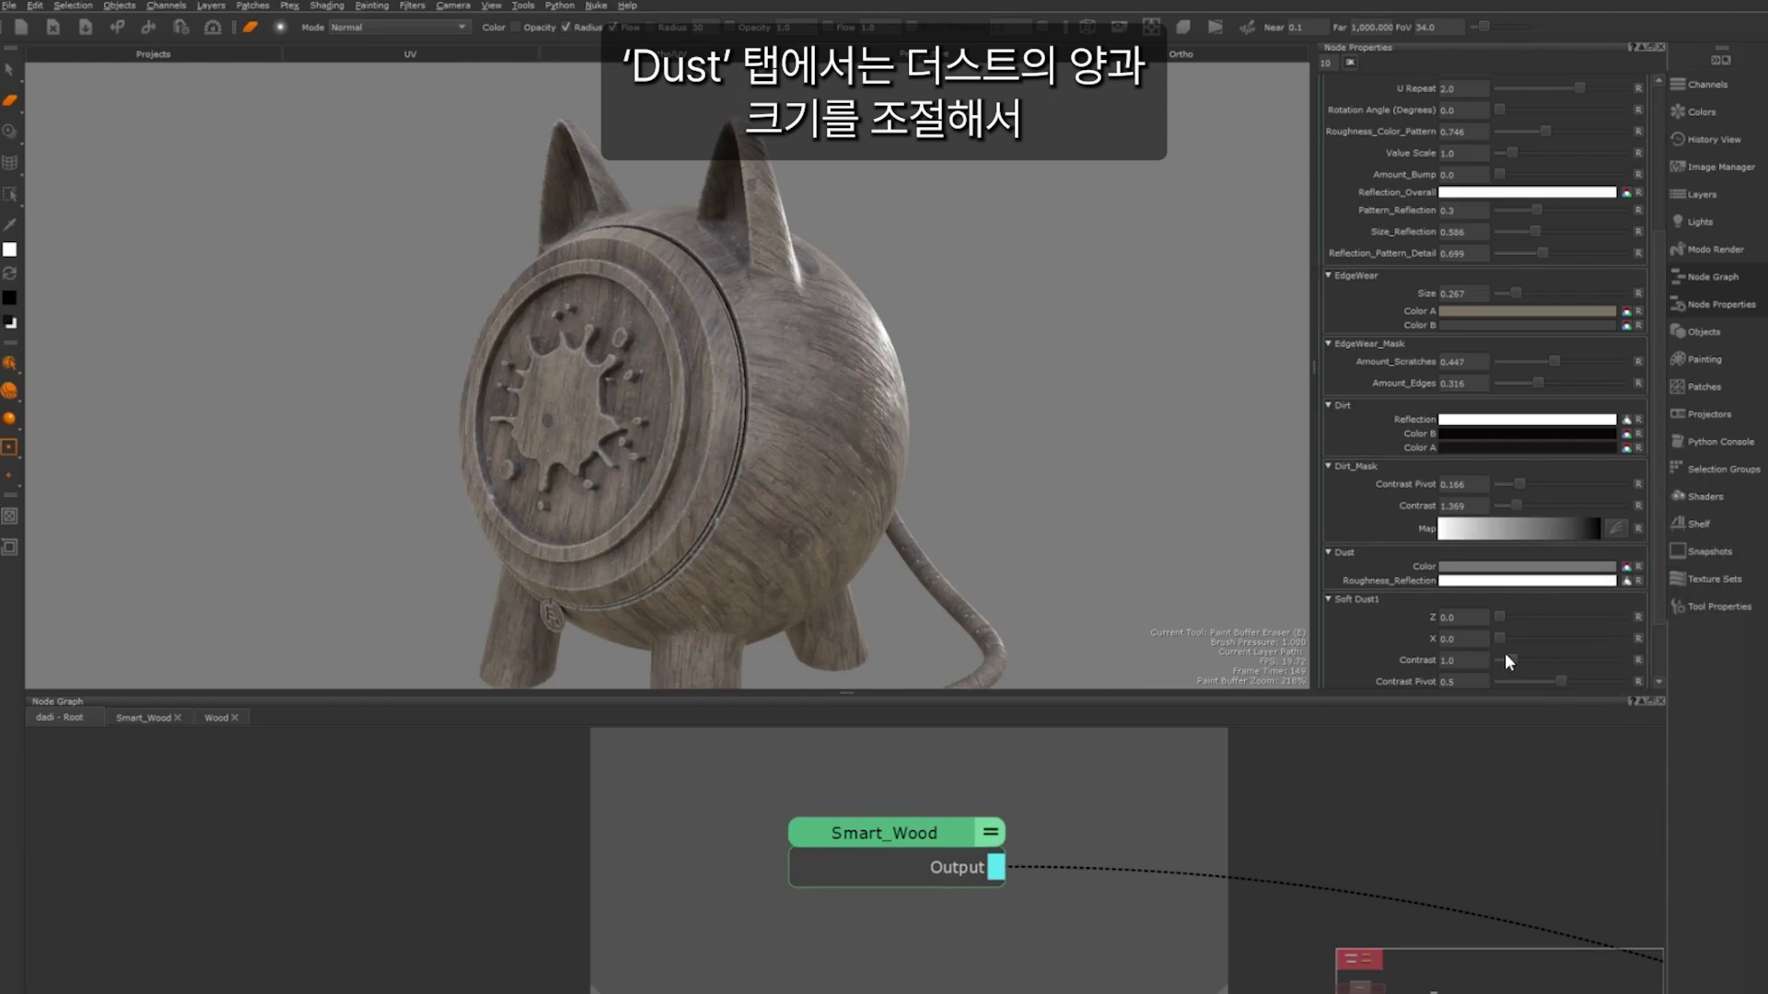
Step: Try other Soft Dust1 Contrast and X values on the wood, and open the Smart_Wood node's inner graph
mouse_move(1510, 659)
mouse_down()
mouse_move(1631, 655)
mouse_move(1499, 661)
mouse_up()
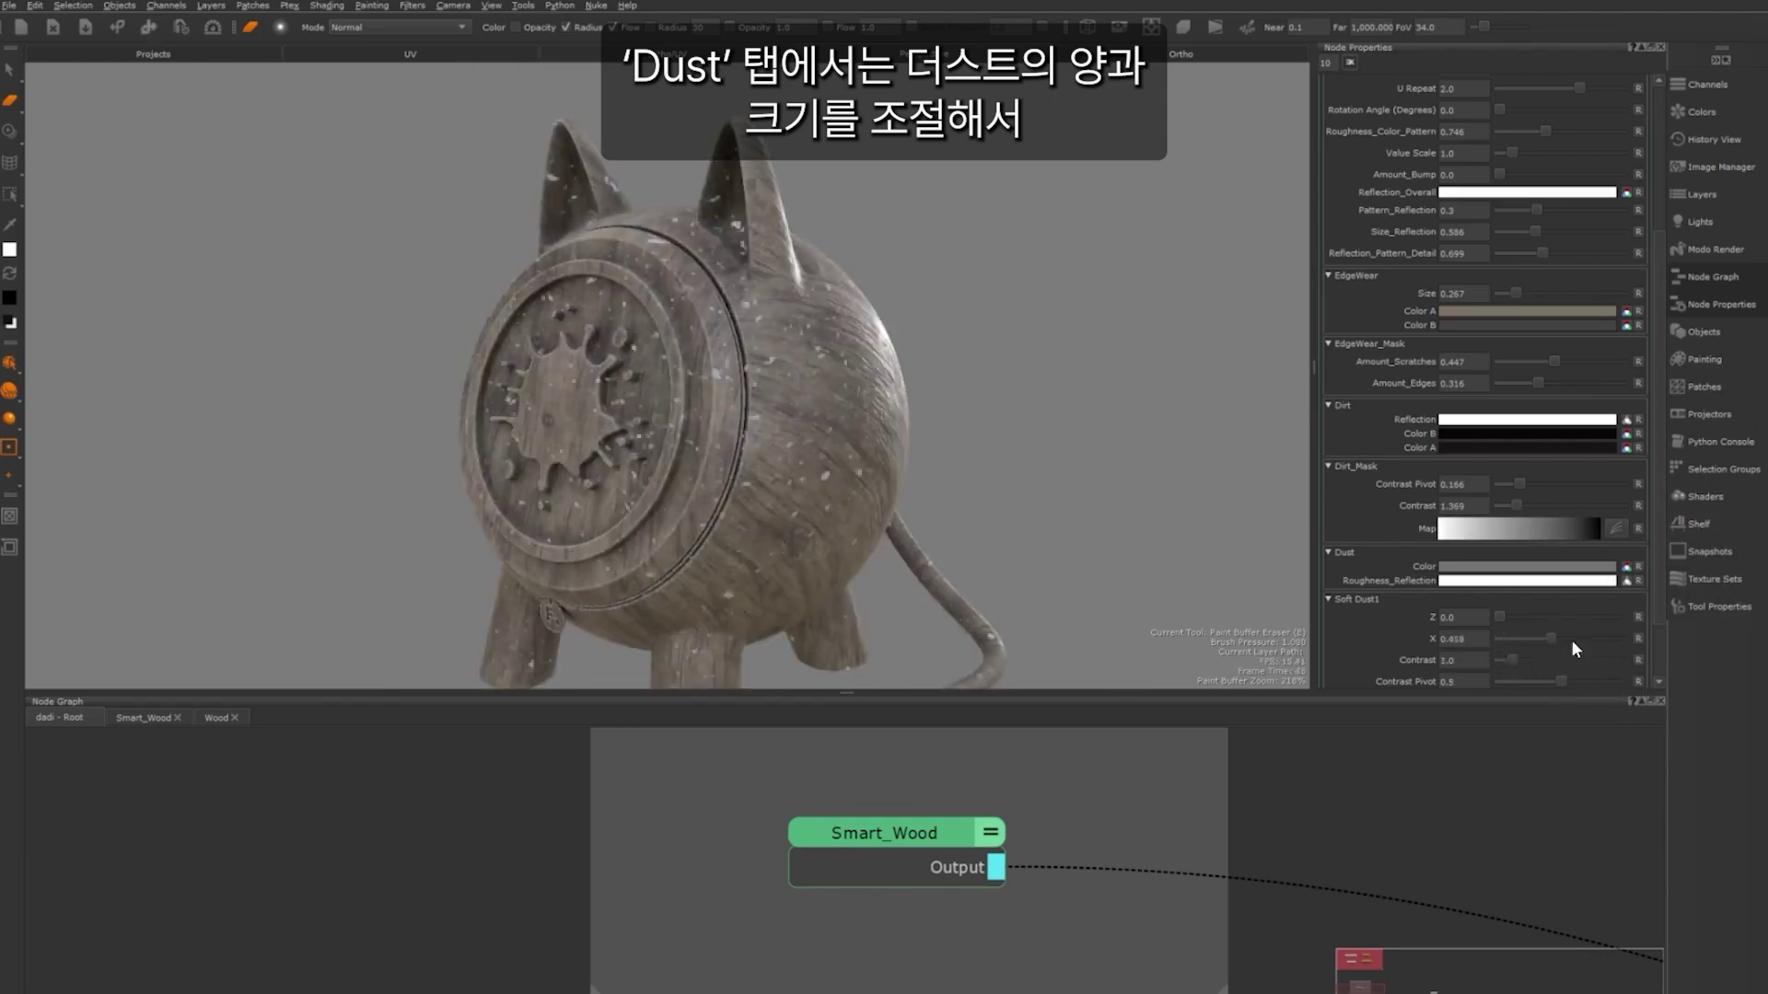
scroll(1411, 638, down, 1)
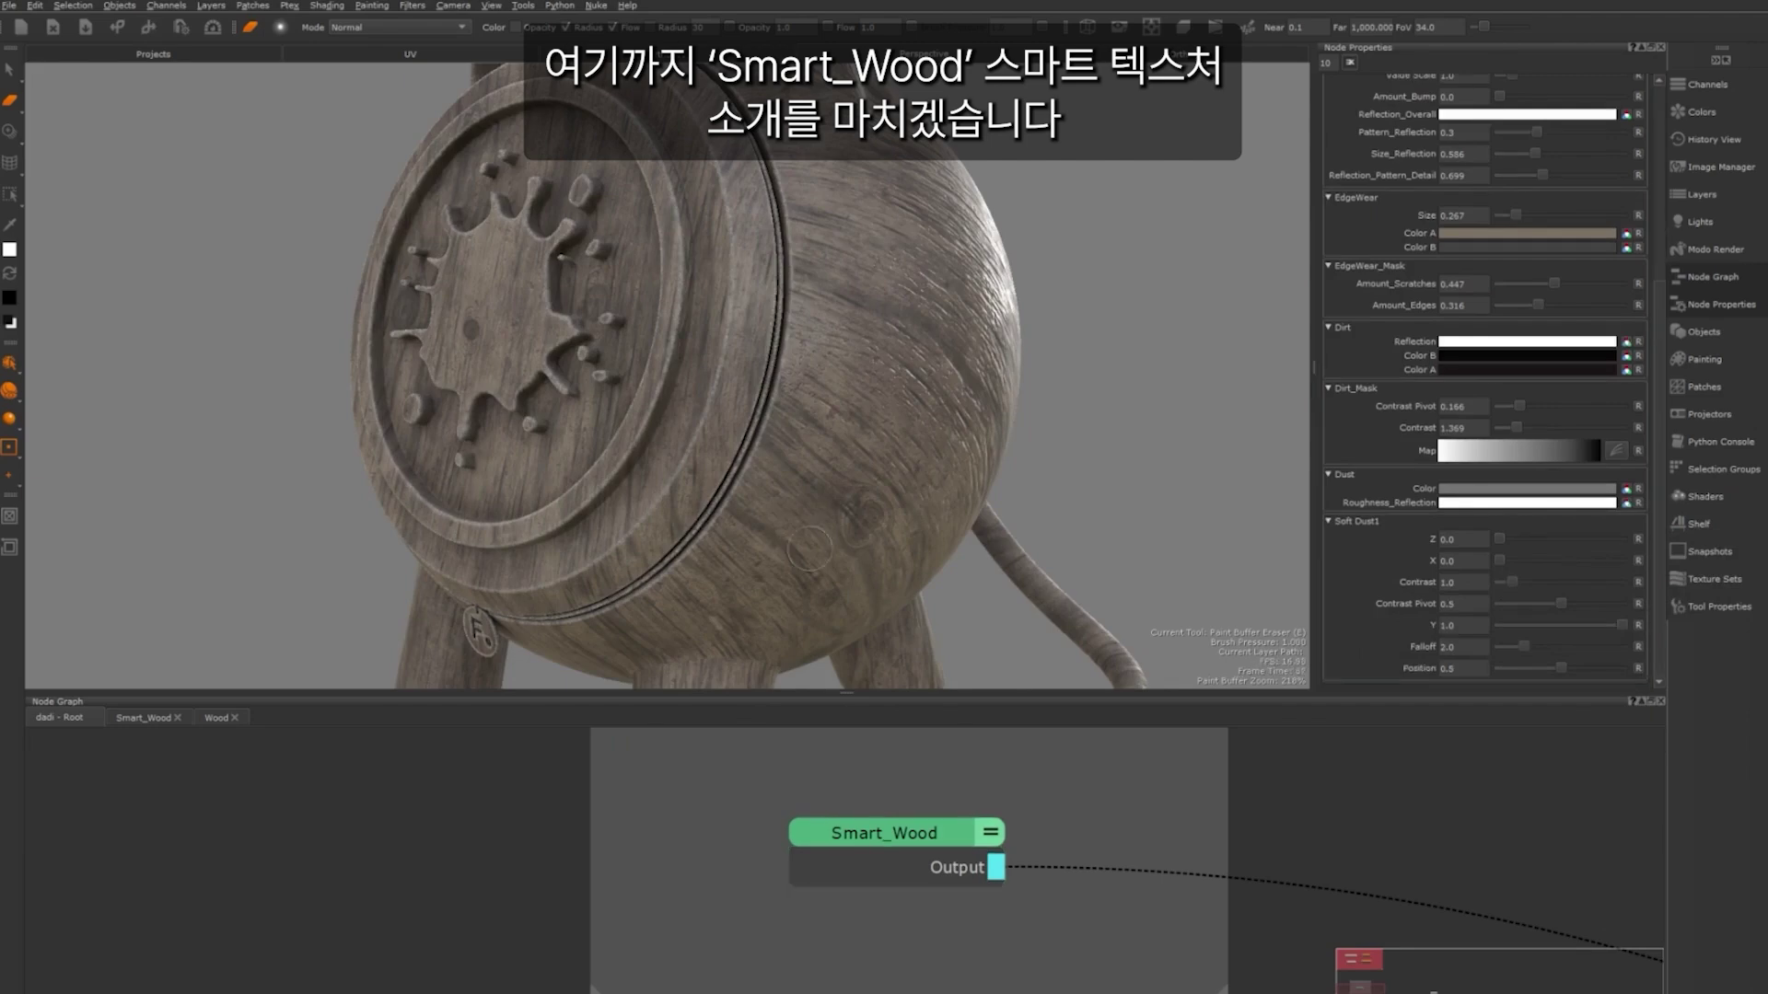
double_click(937, 831)
scroll(1366, 580, down, 4)
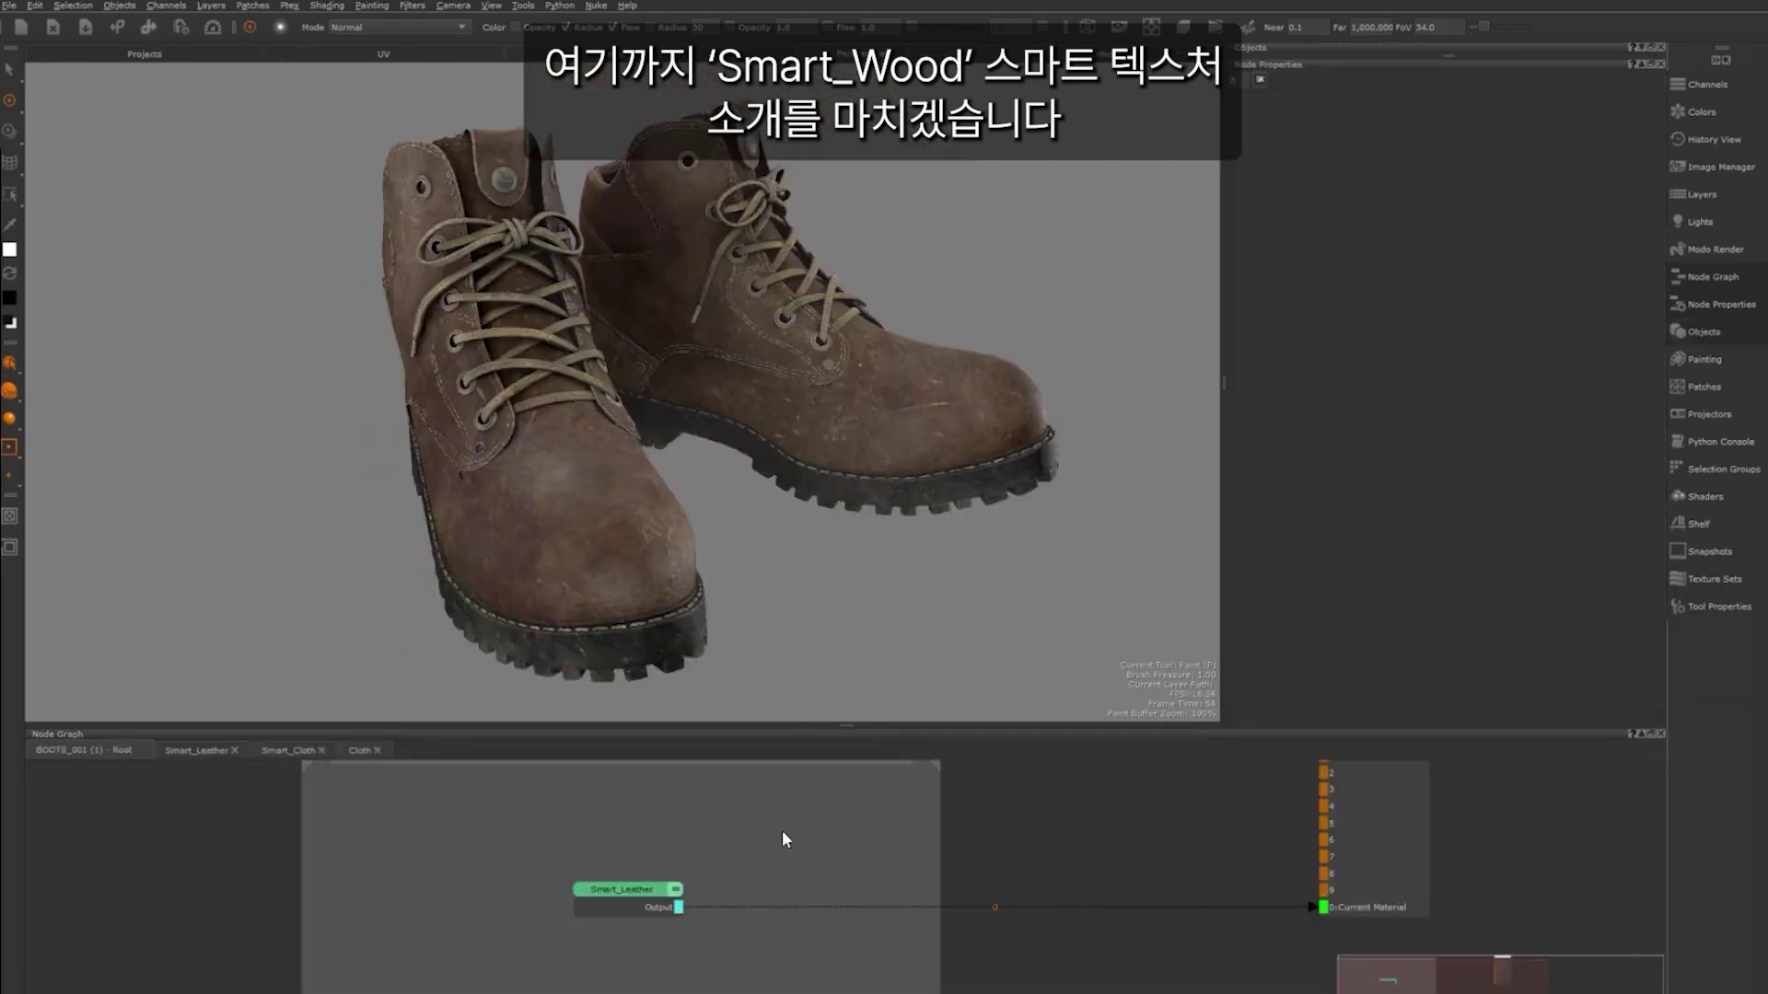
Step: Review the Smart_Leather properties, inspect the Steel and Steel_Mask nodes inside its graph, and return to the root graph
click(650, 886)
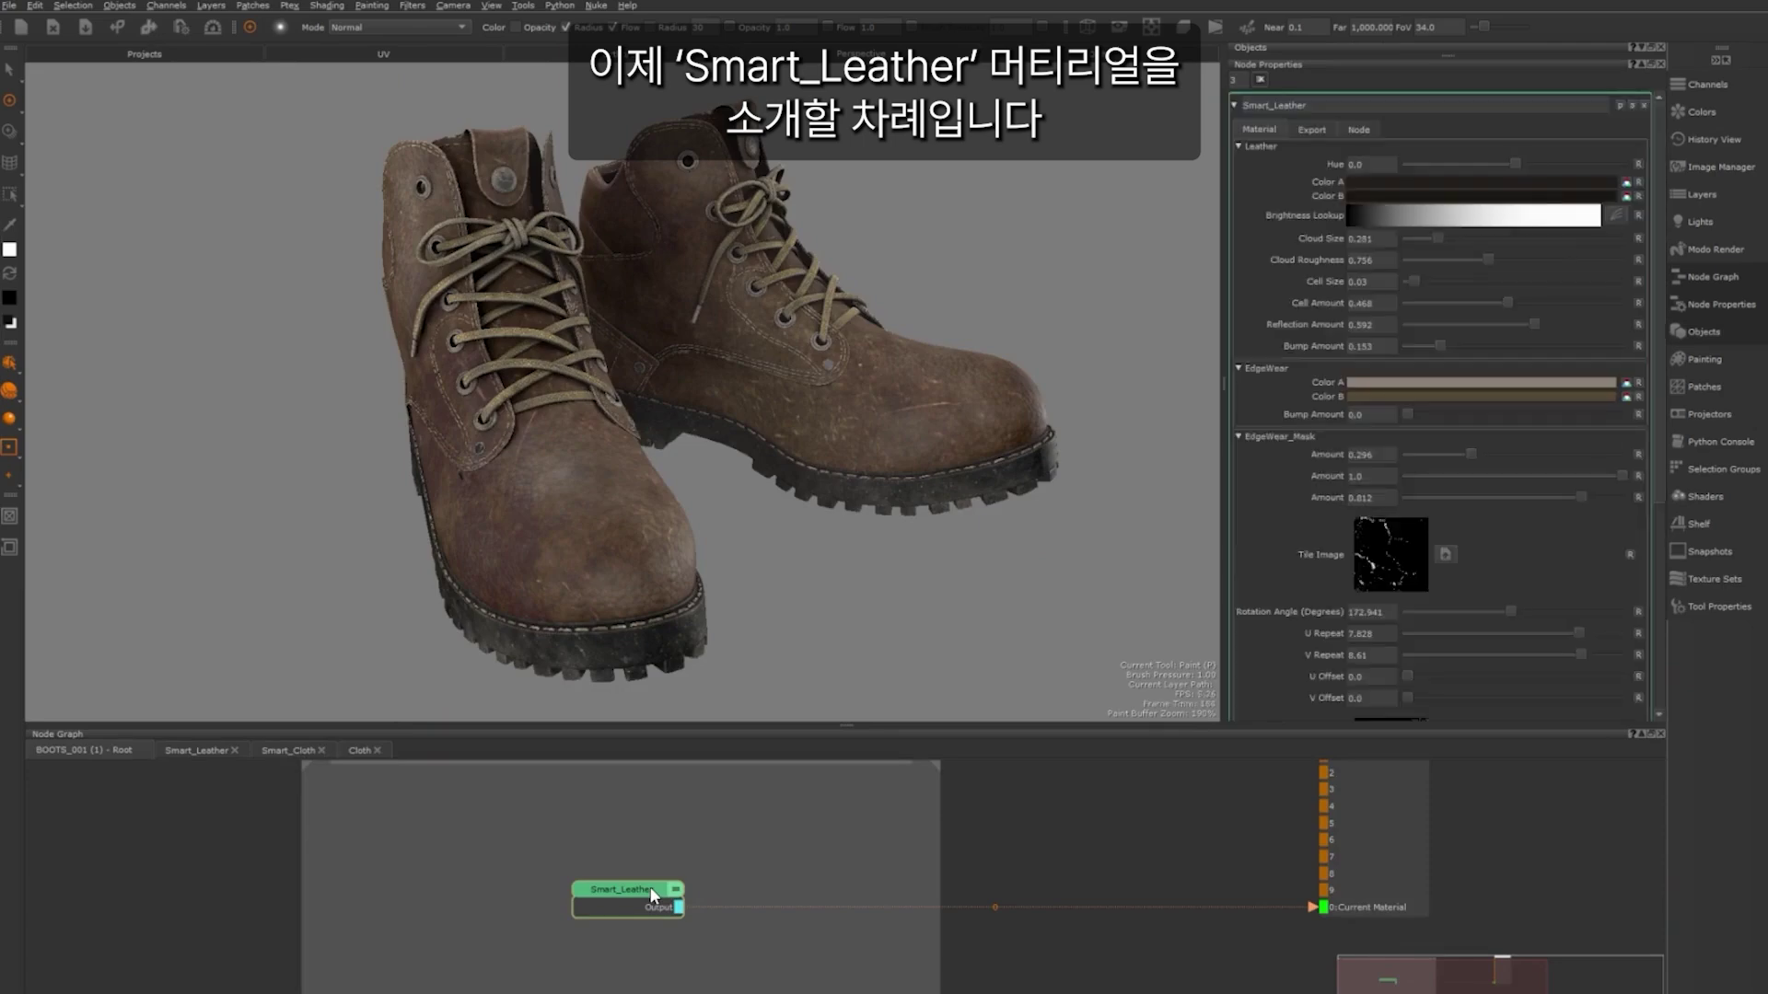
scroll(1285, 217, down, 6)
scroll(1271, 276, up, 6)
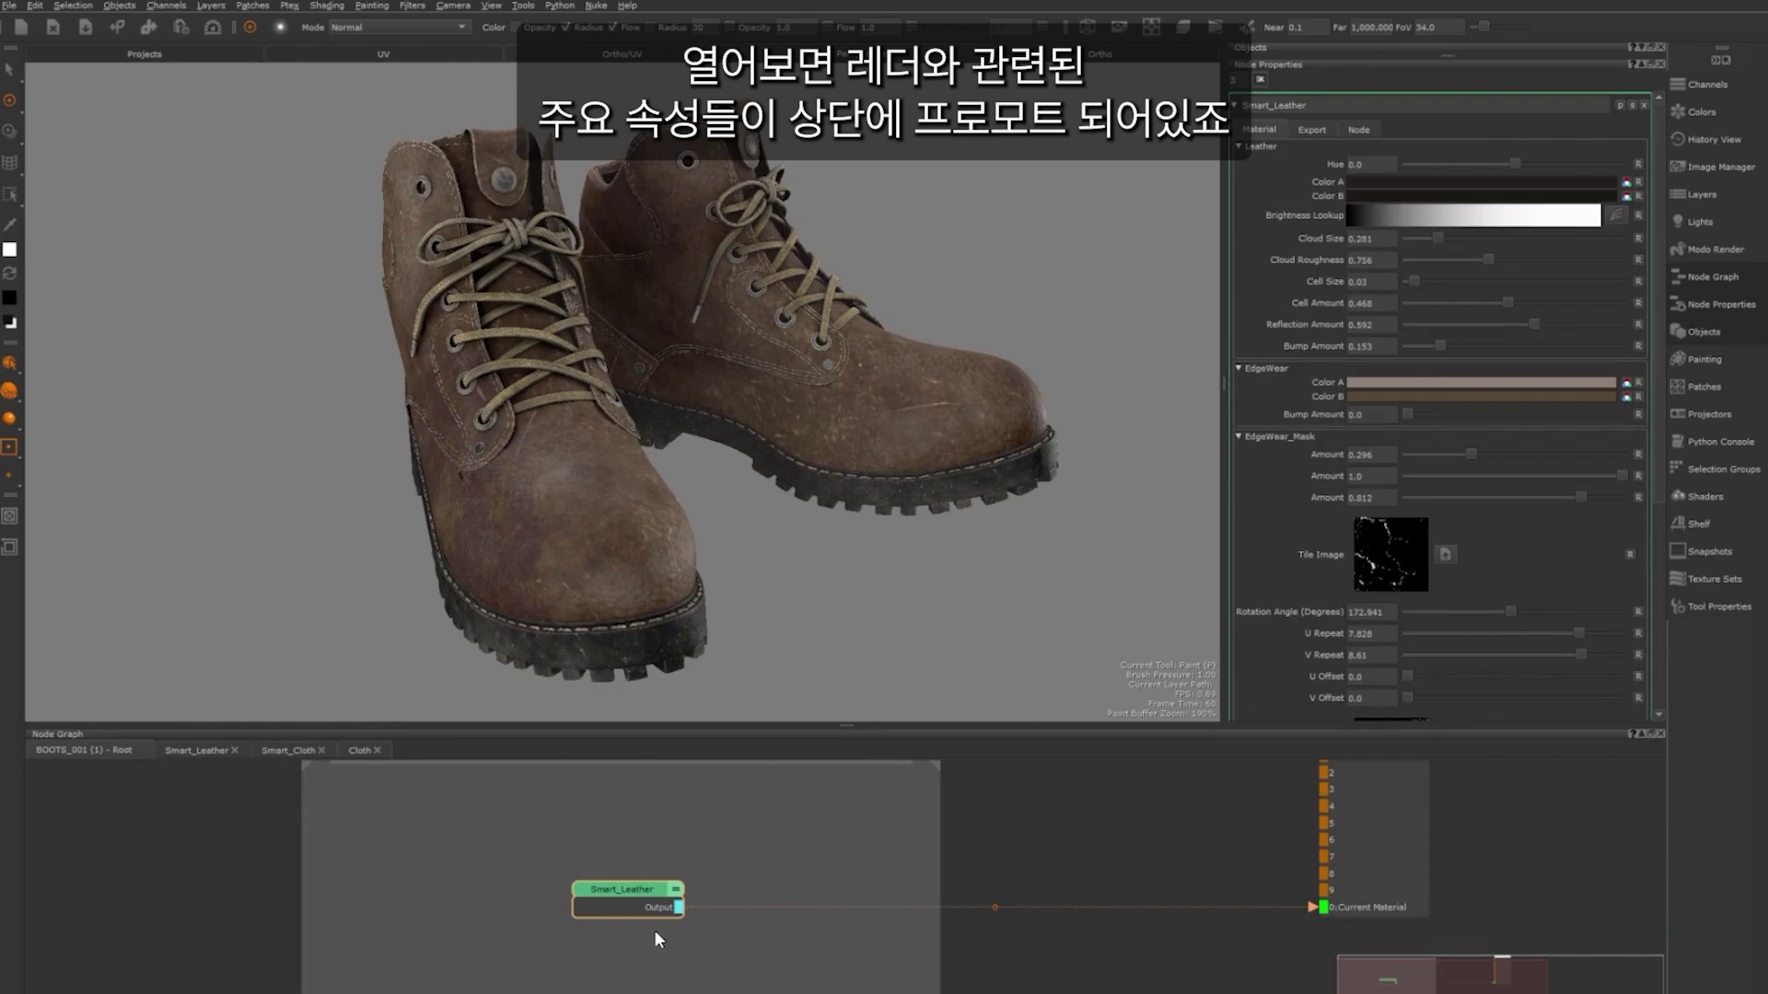
drag(428, 793, 529, 945)
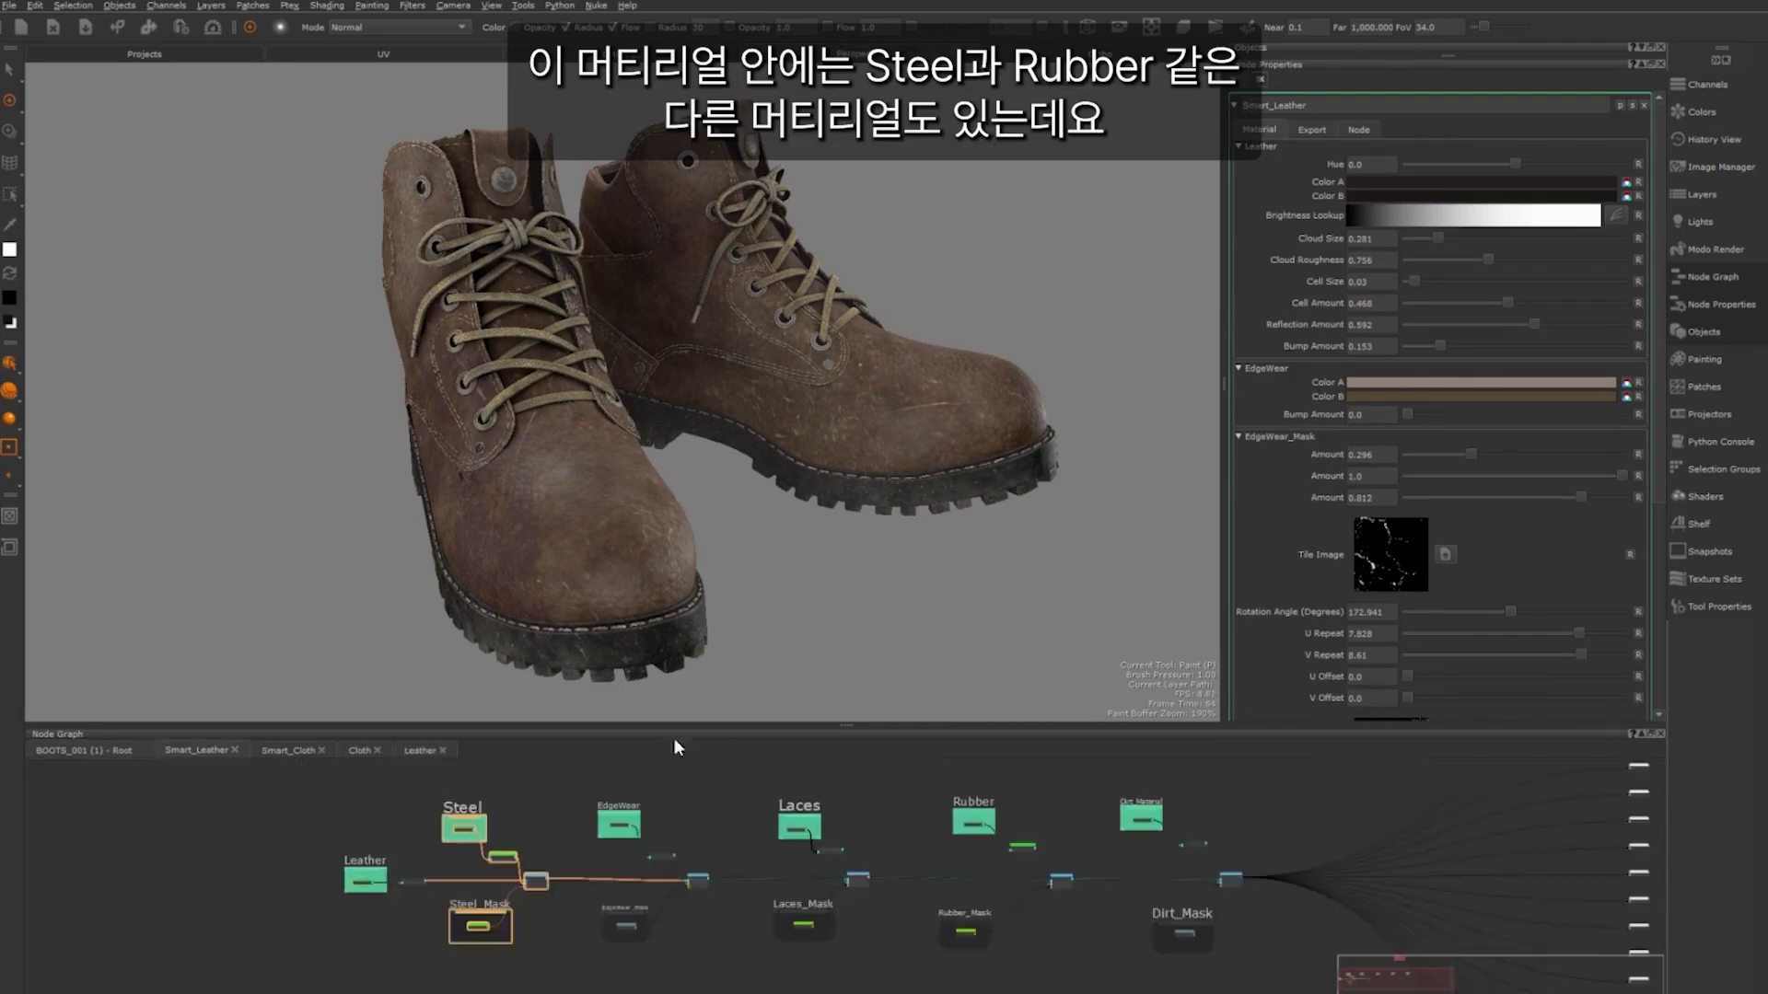
click(63, 750)
Step: Try a different Hue for the leather in the Smart_Leather material
scroll(612, 893, up, 5)
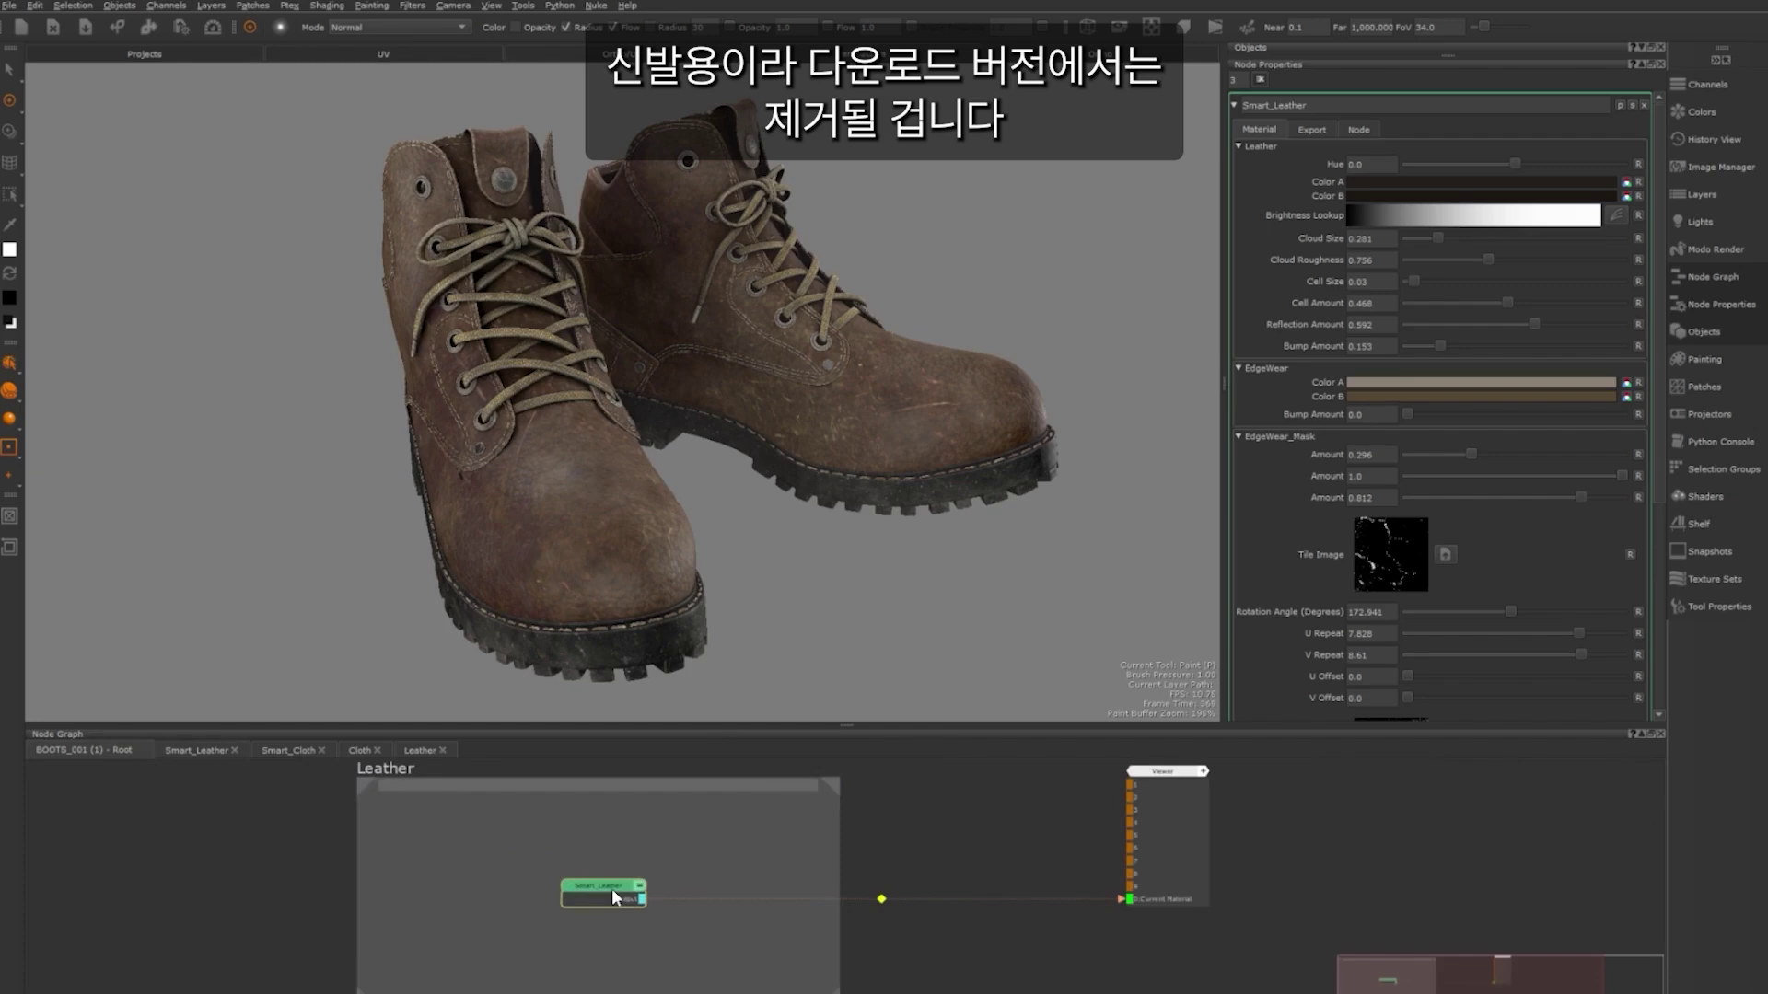
scroll(611, 887, up, 3)
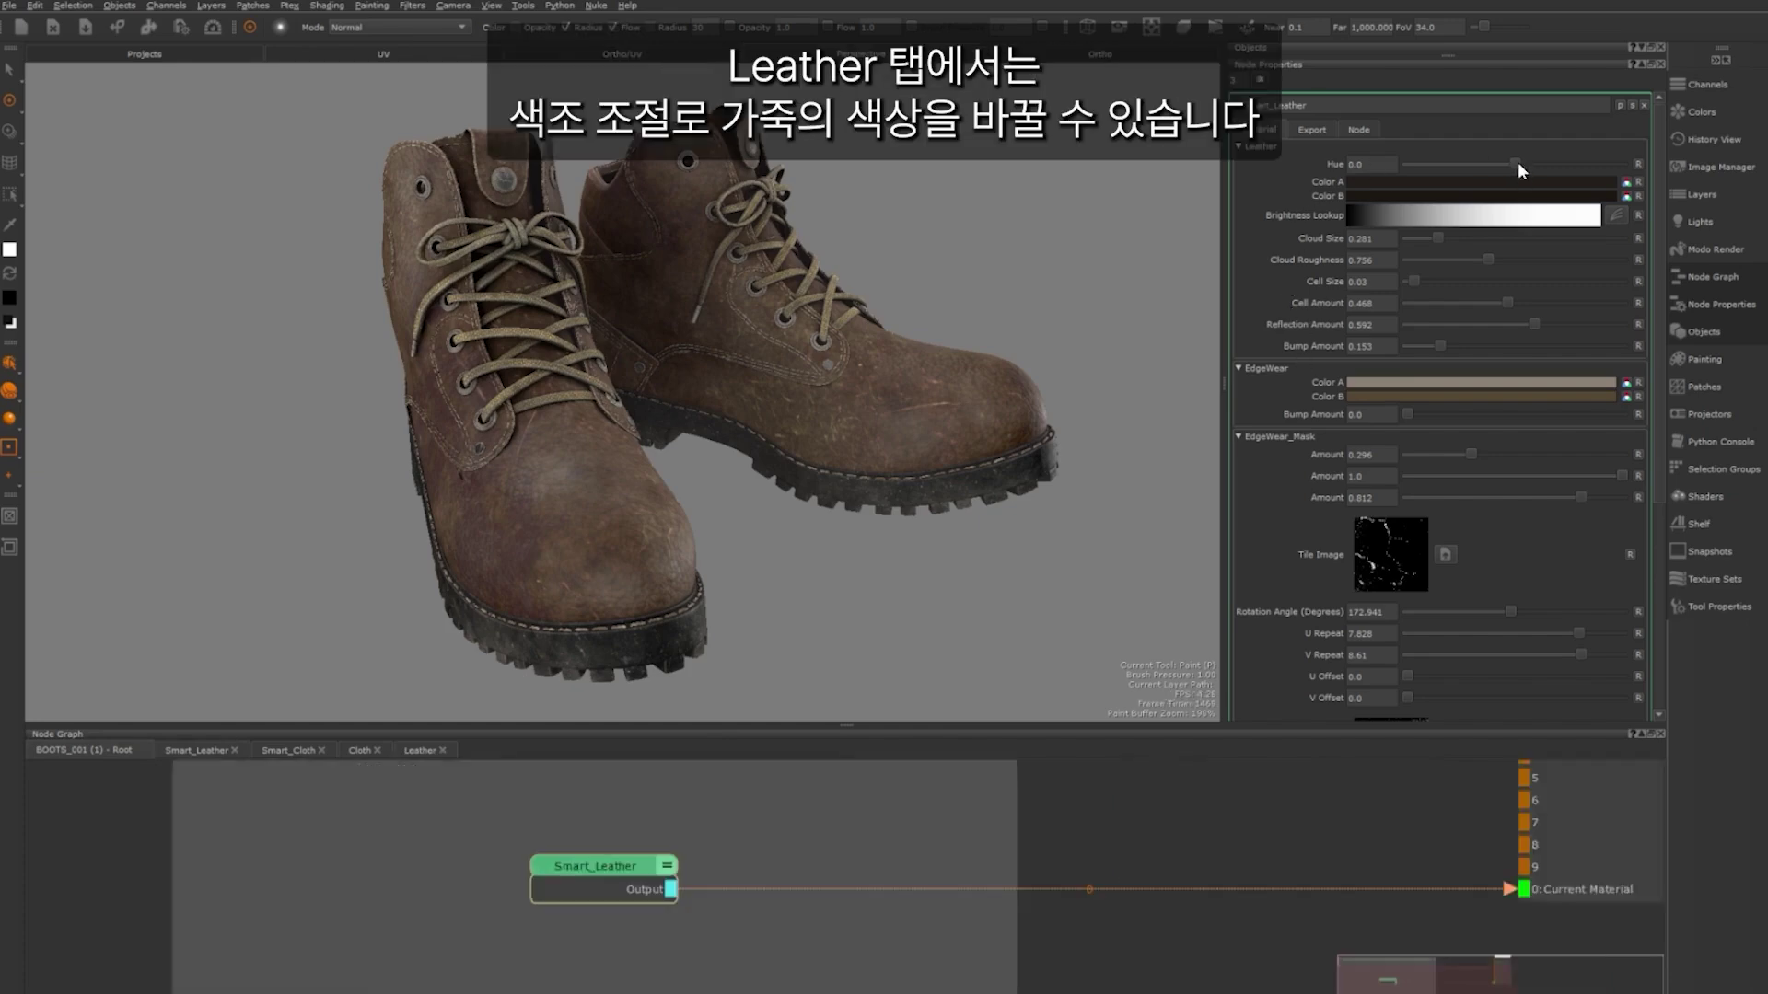
drag(1516, 162, 1466, 168)
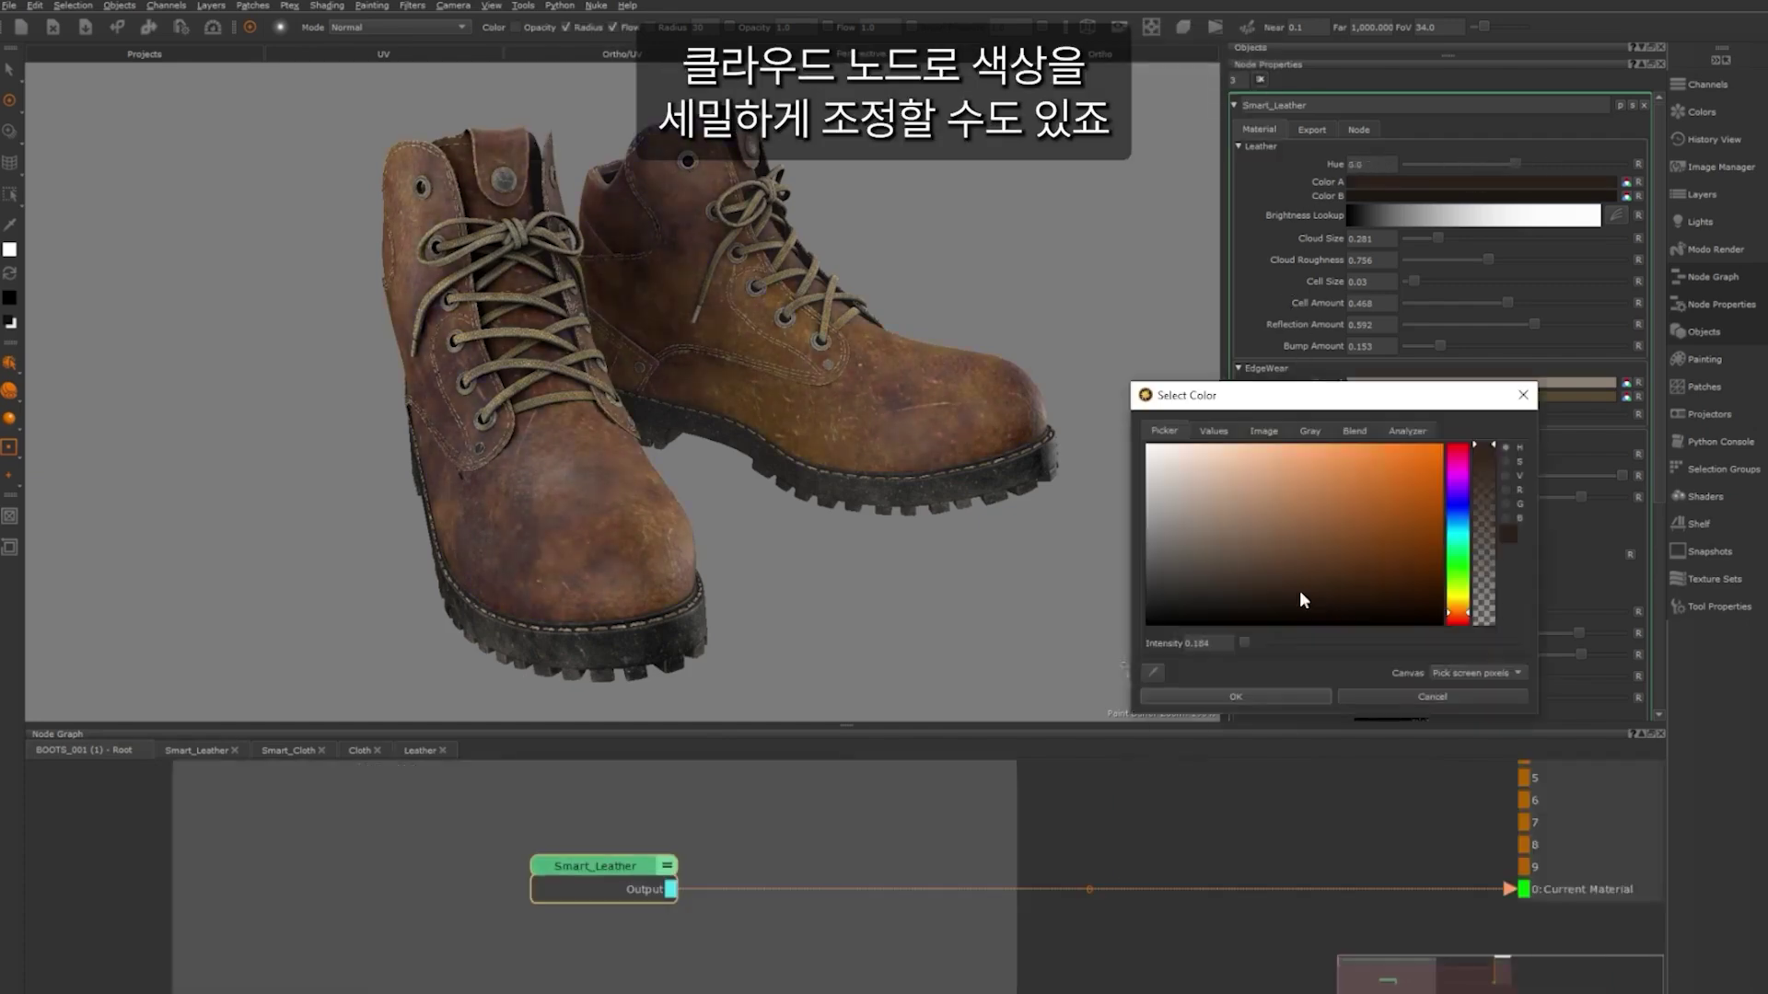
Step: Pick darker shades for the leather's Color A and Color B, and reshape the Brightness Lookup curve at its lower inner point
click(1395, 699)
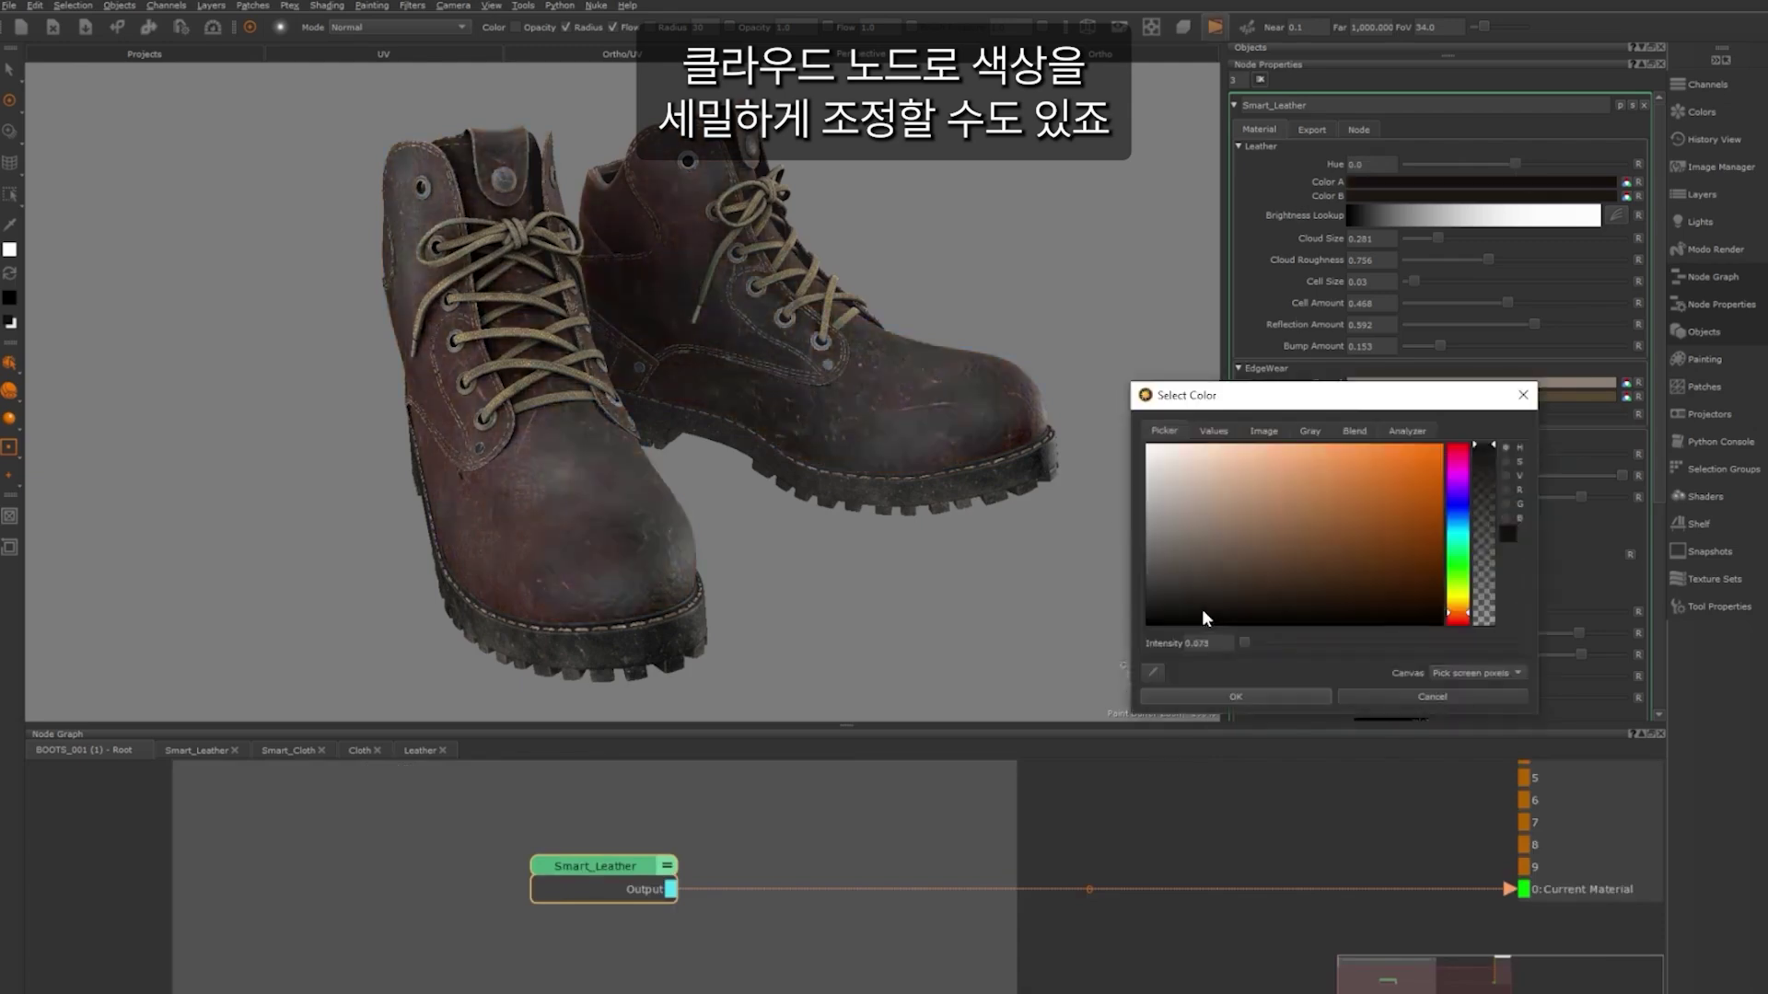
drag(1202, 609, 1196, 602)
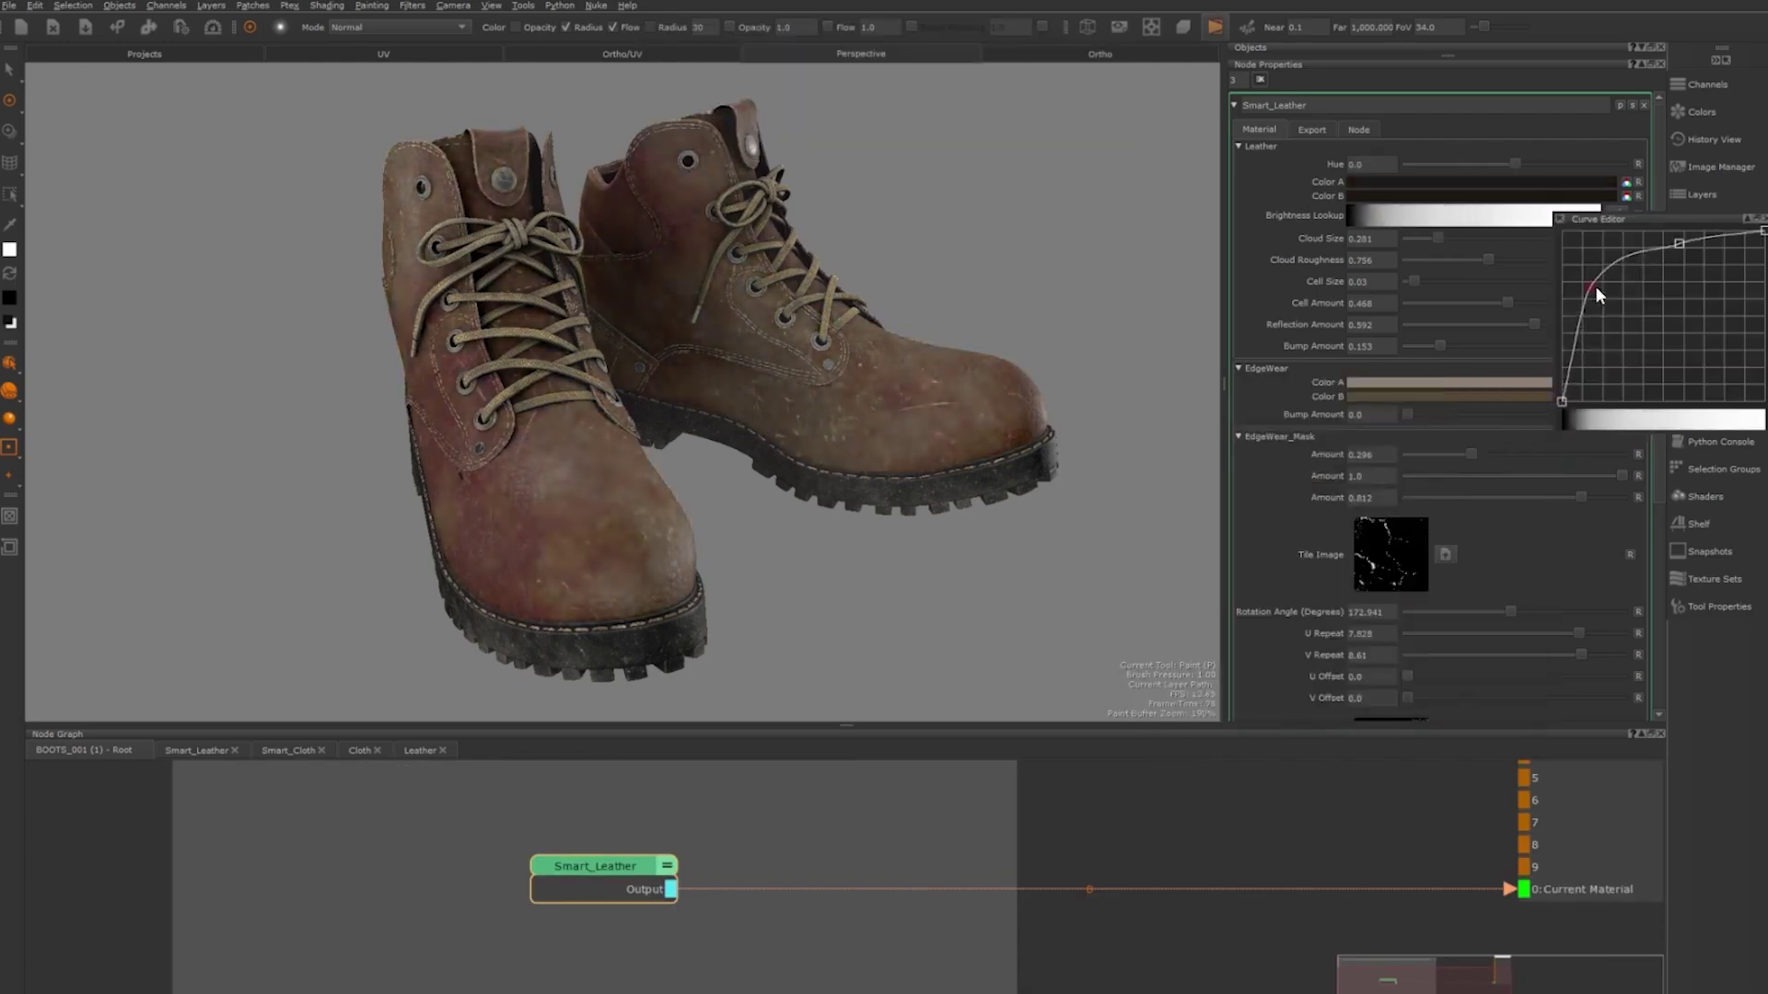
drag(1597, 293, 1610, 327)
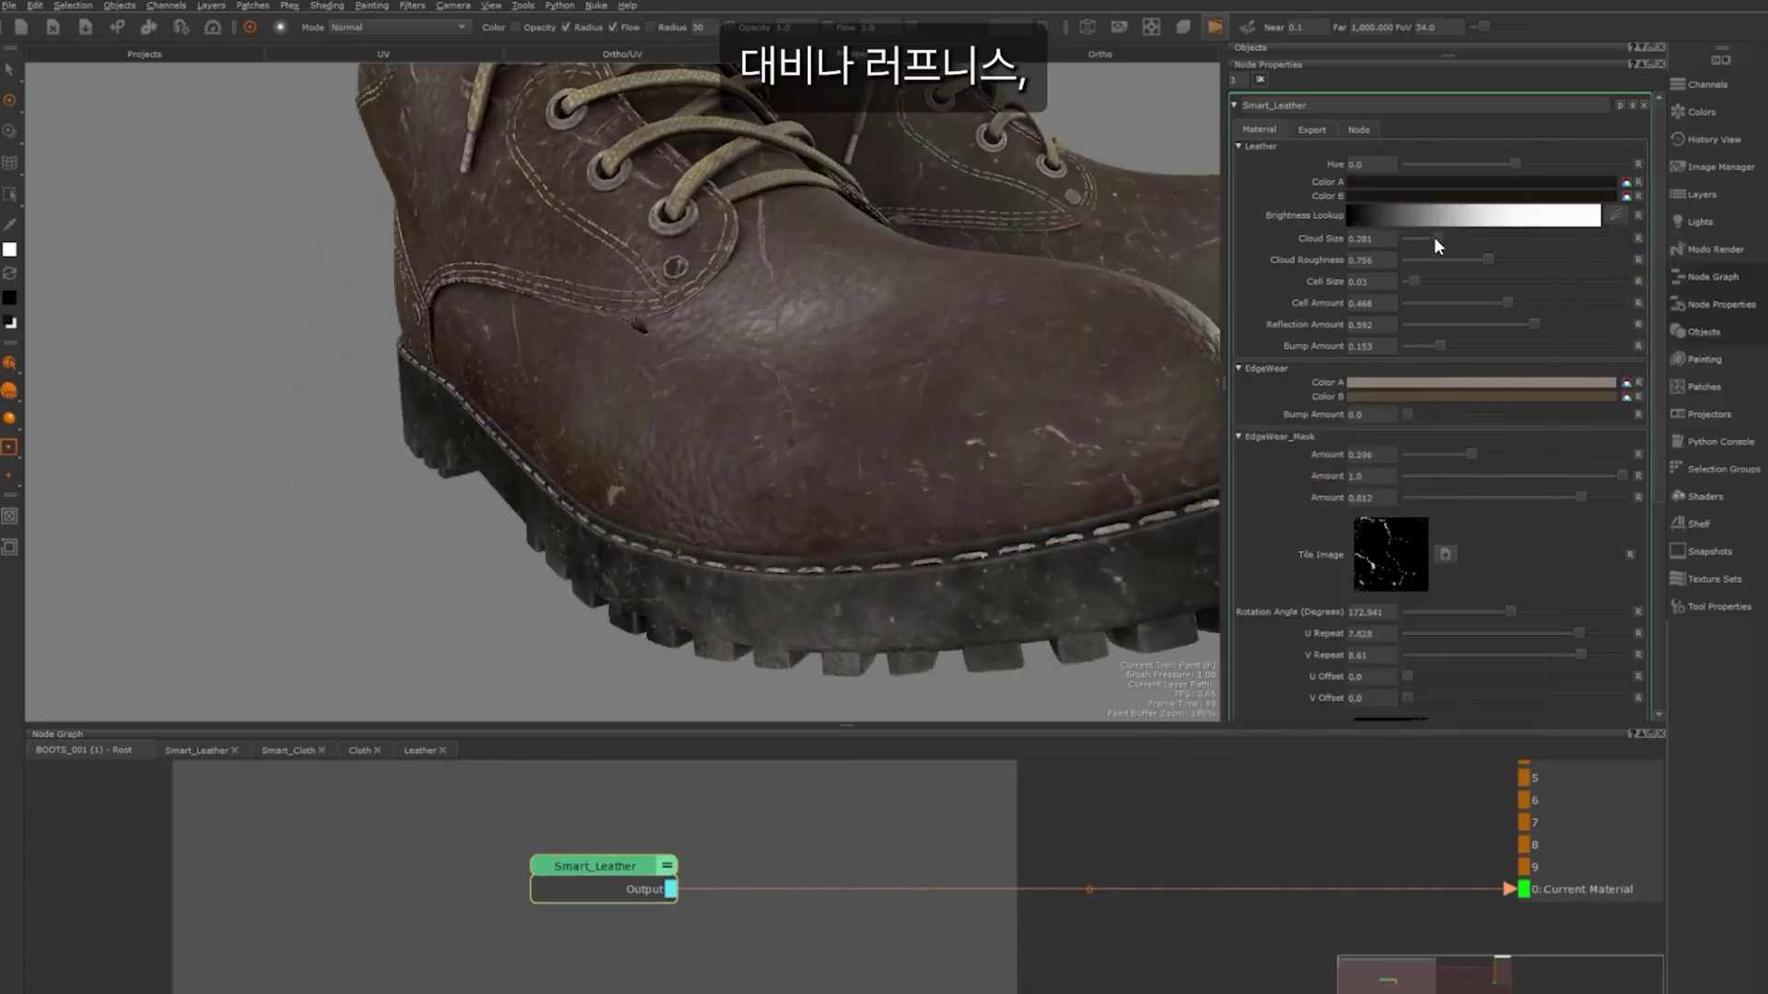
Step: Raise the leather's Cloud Roughness to about 0.89 and set its Cell Size to 0.028
mouse_move(1488, 259)
mouse_down()
mouse_move(1548, 261)
mouse_move(1471, 271)
mouse_move(1510, 269)
mouse_up()
drag(1406, 278, 1410, 279)
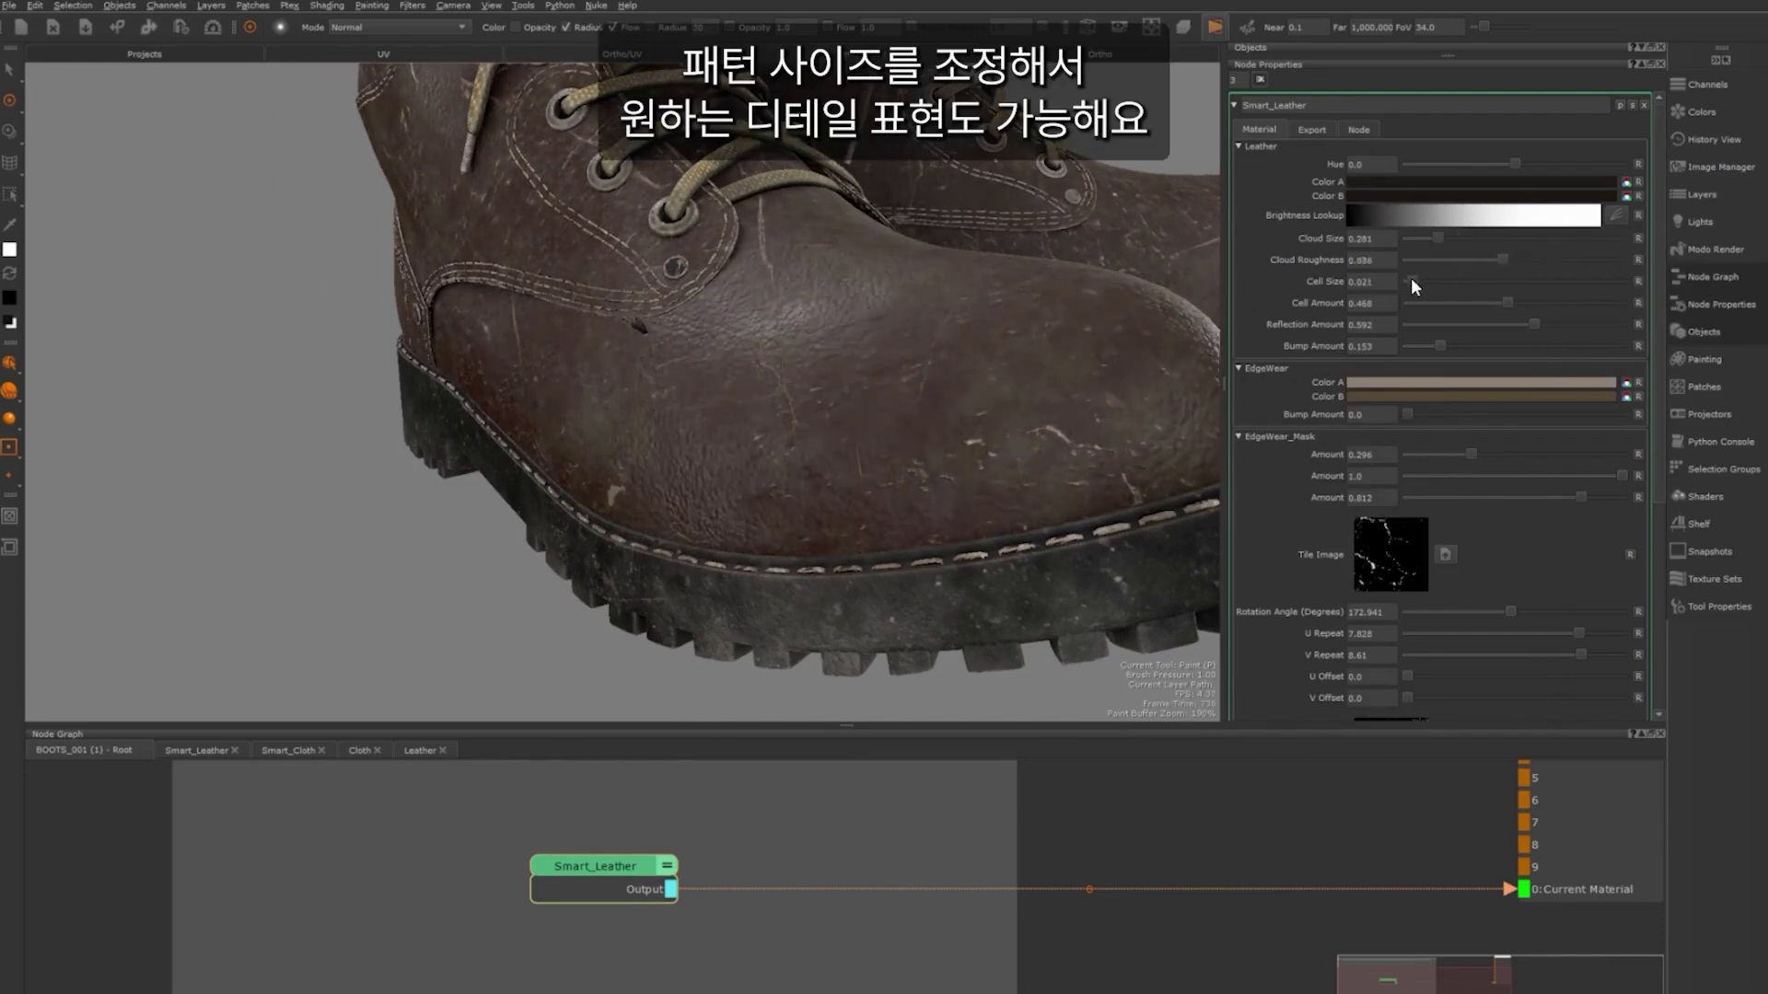
alt+drag(672, 249, 664, 360)
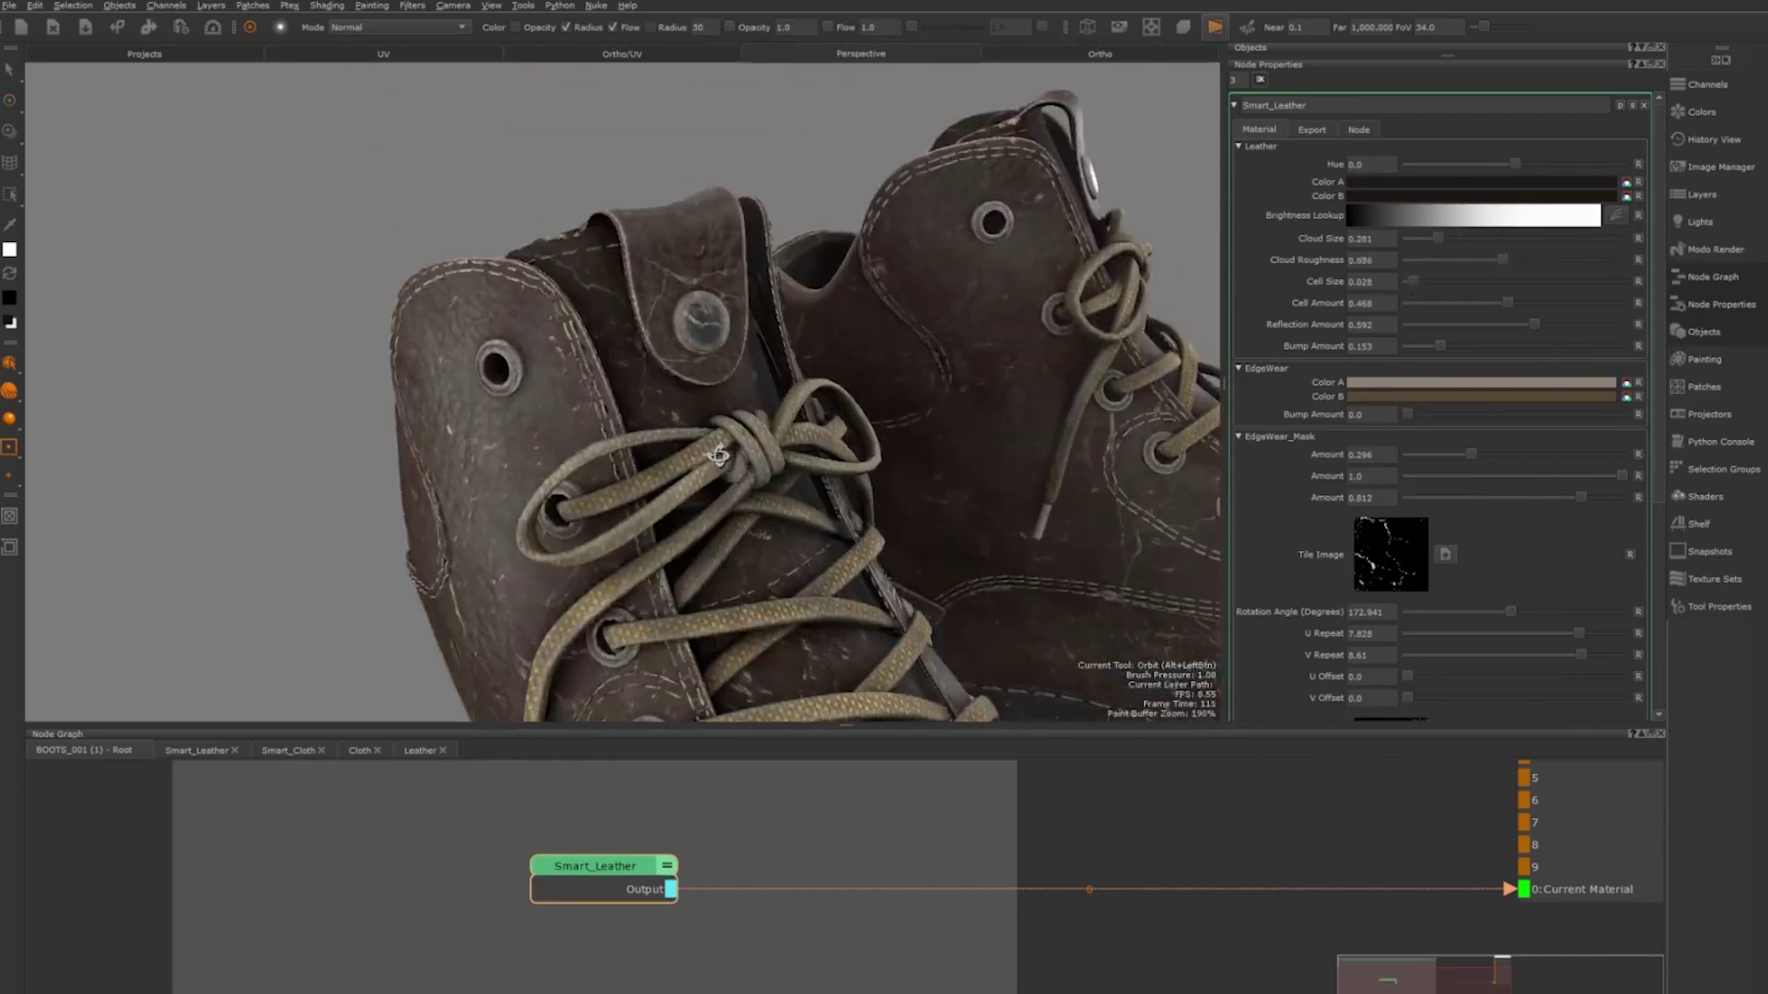
Step: Try a Reflection Amount of 0.149 on the leather, settle on 0.543, and reduce the Bump Amount to 0.0
drag(1544, 322, 1444, 325)
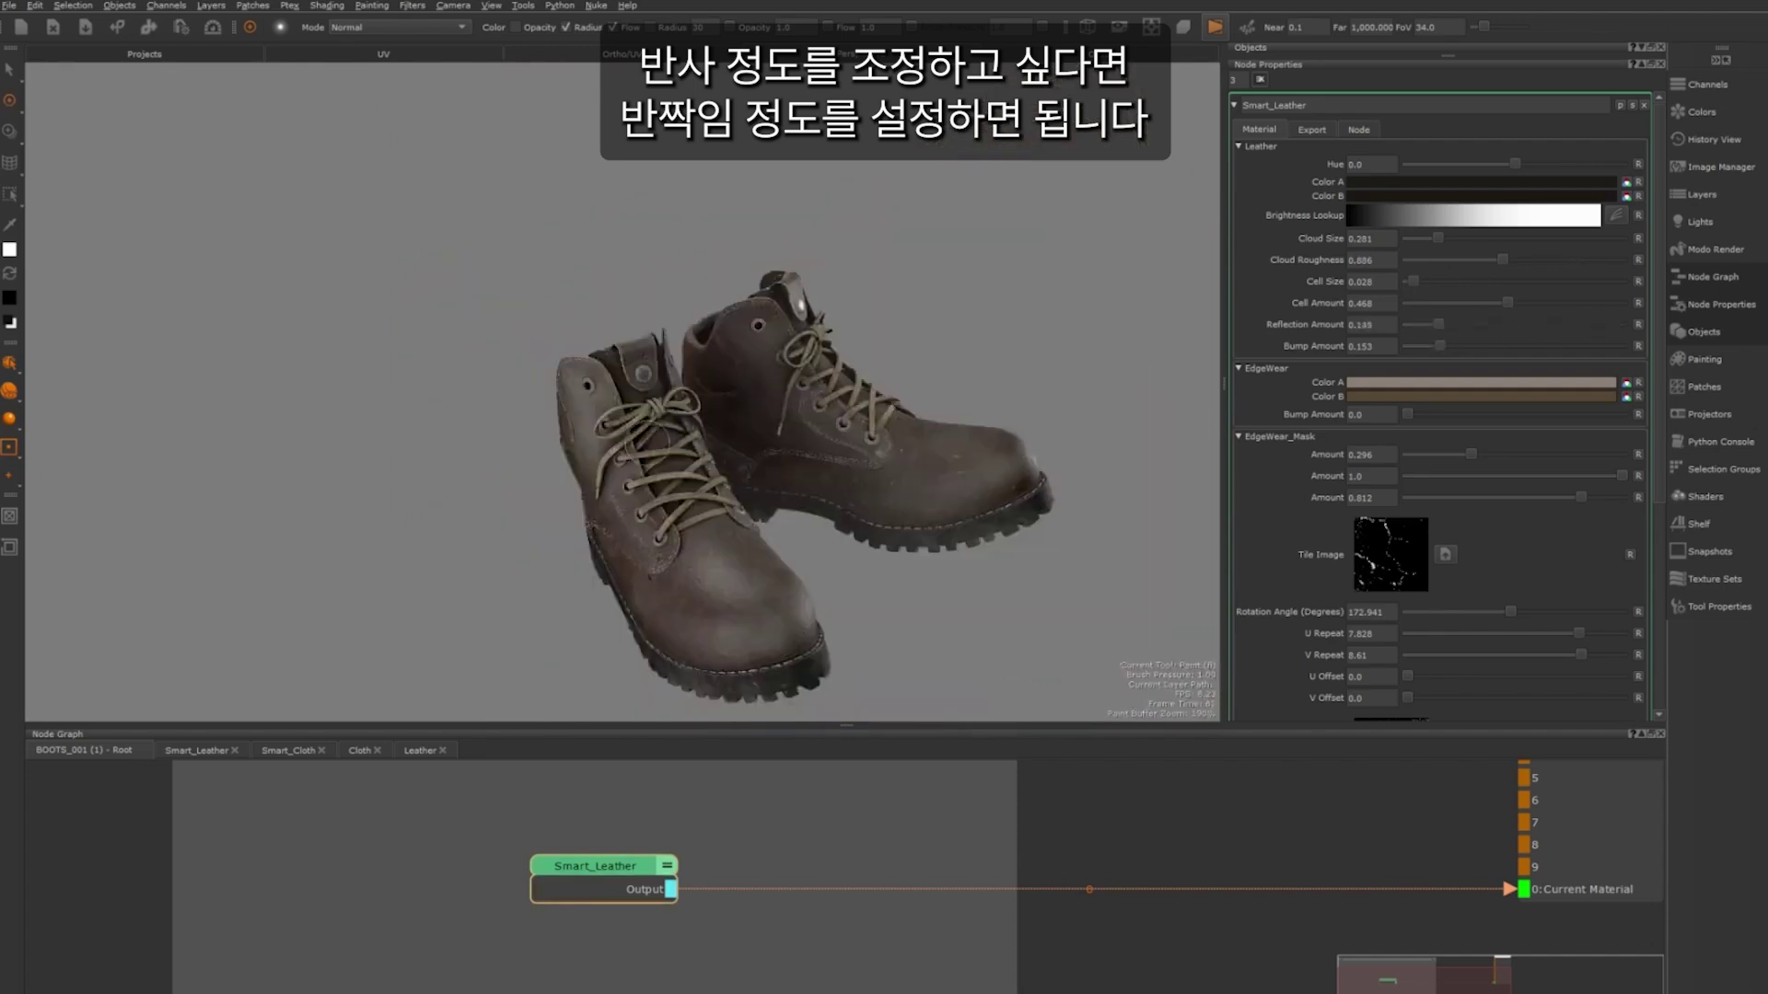
alt+drag(802, 502, 736, 478)
scroll(749, 466, up, 5)
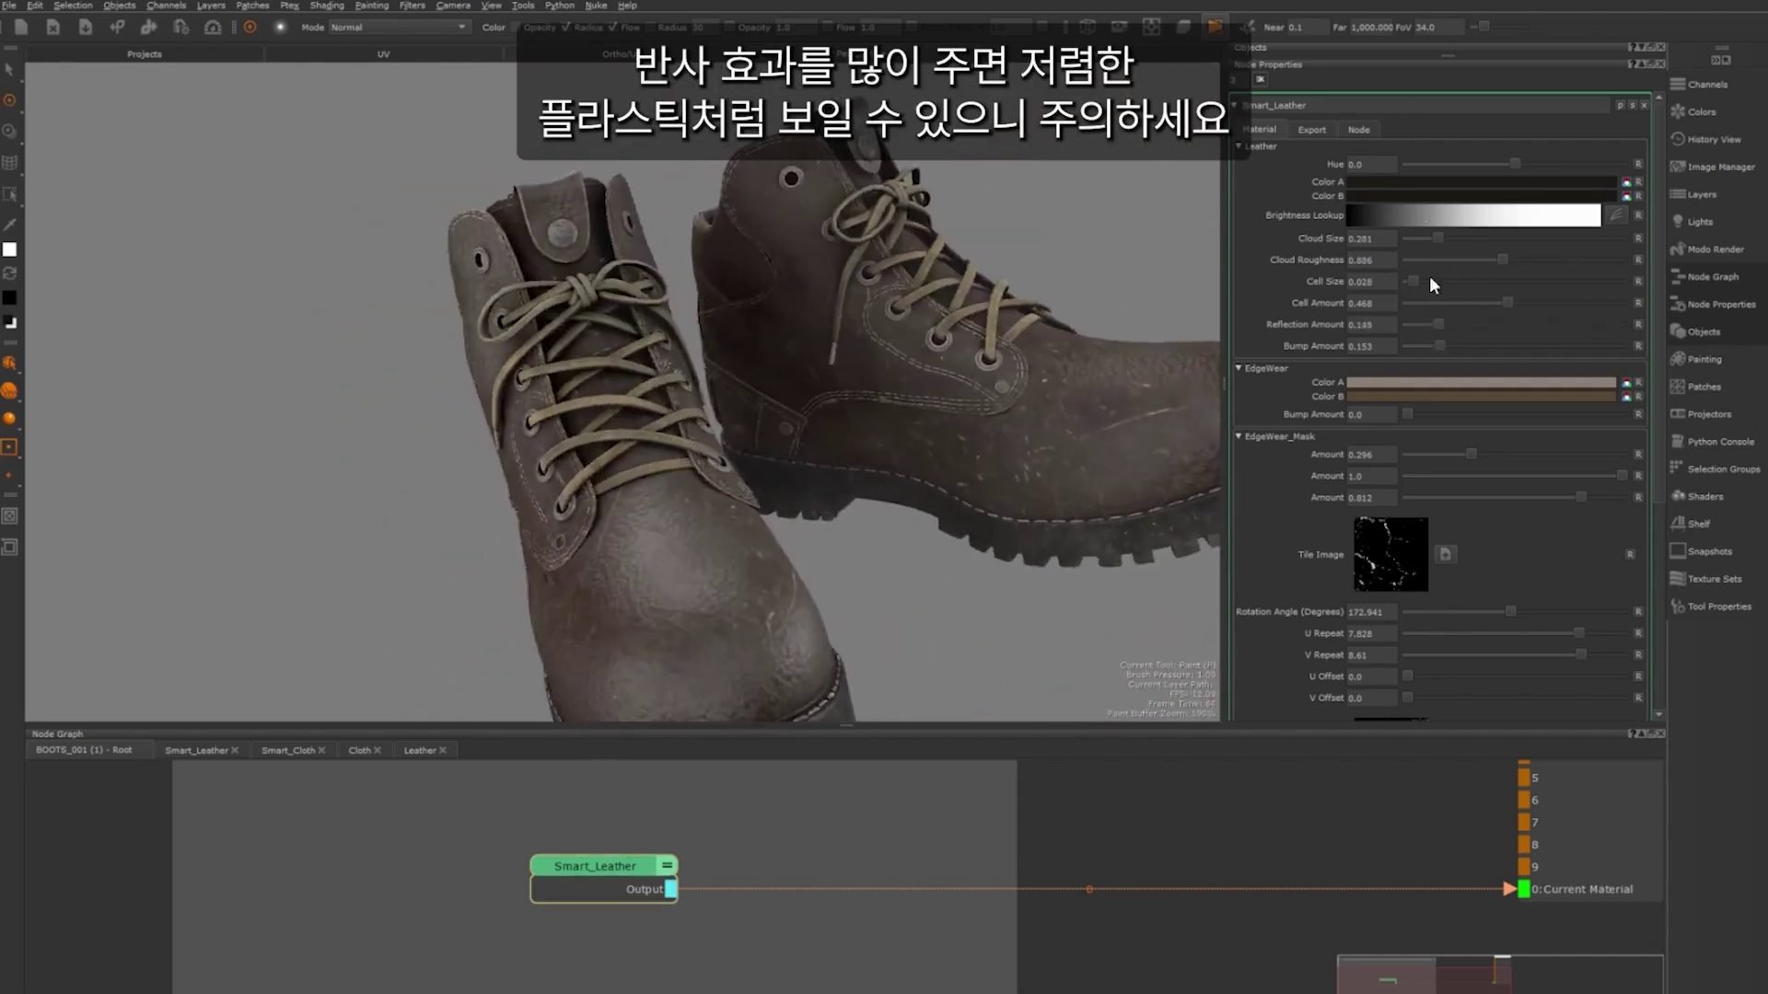
mouse_move(1436, 324)
mouse_down()
mouse_move(1407, 324)
mouse_move(1518, 324)
mouse_up()
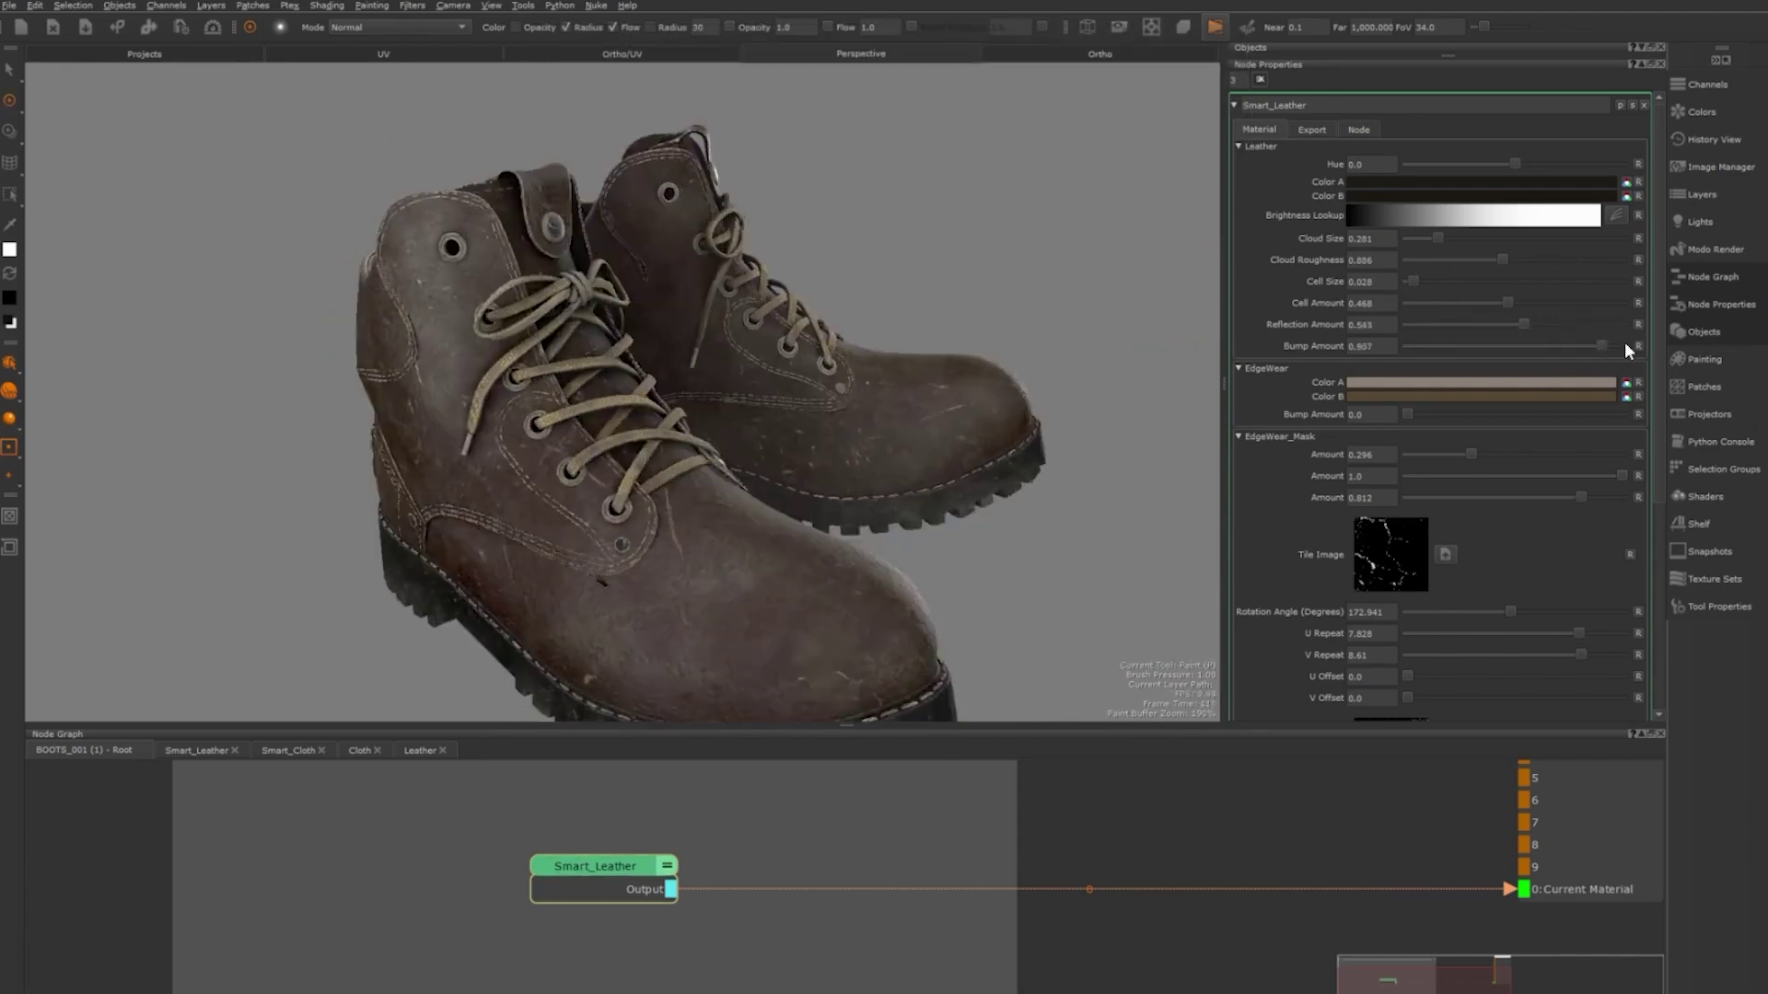
drag(1624, 348, 1269, 372)
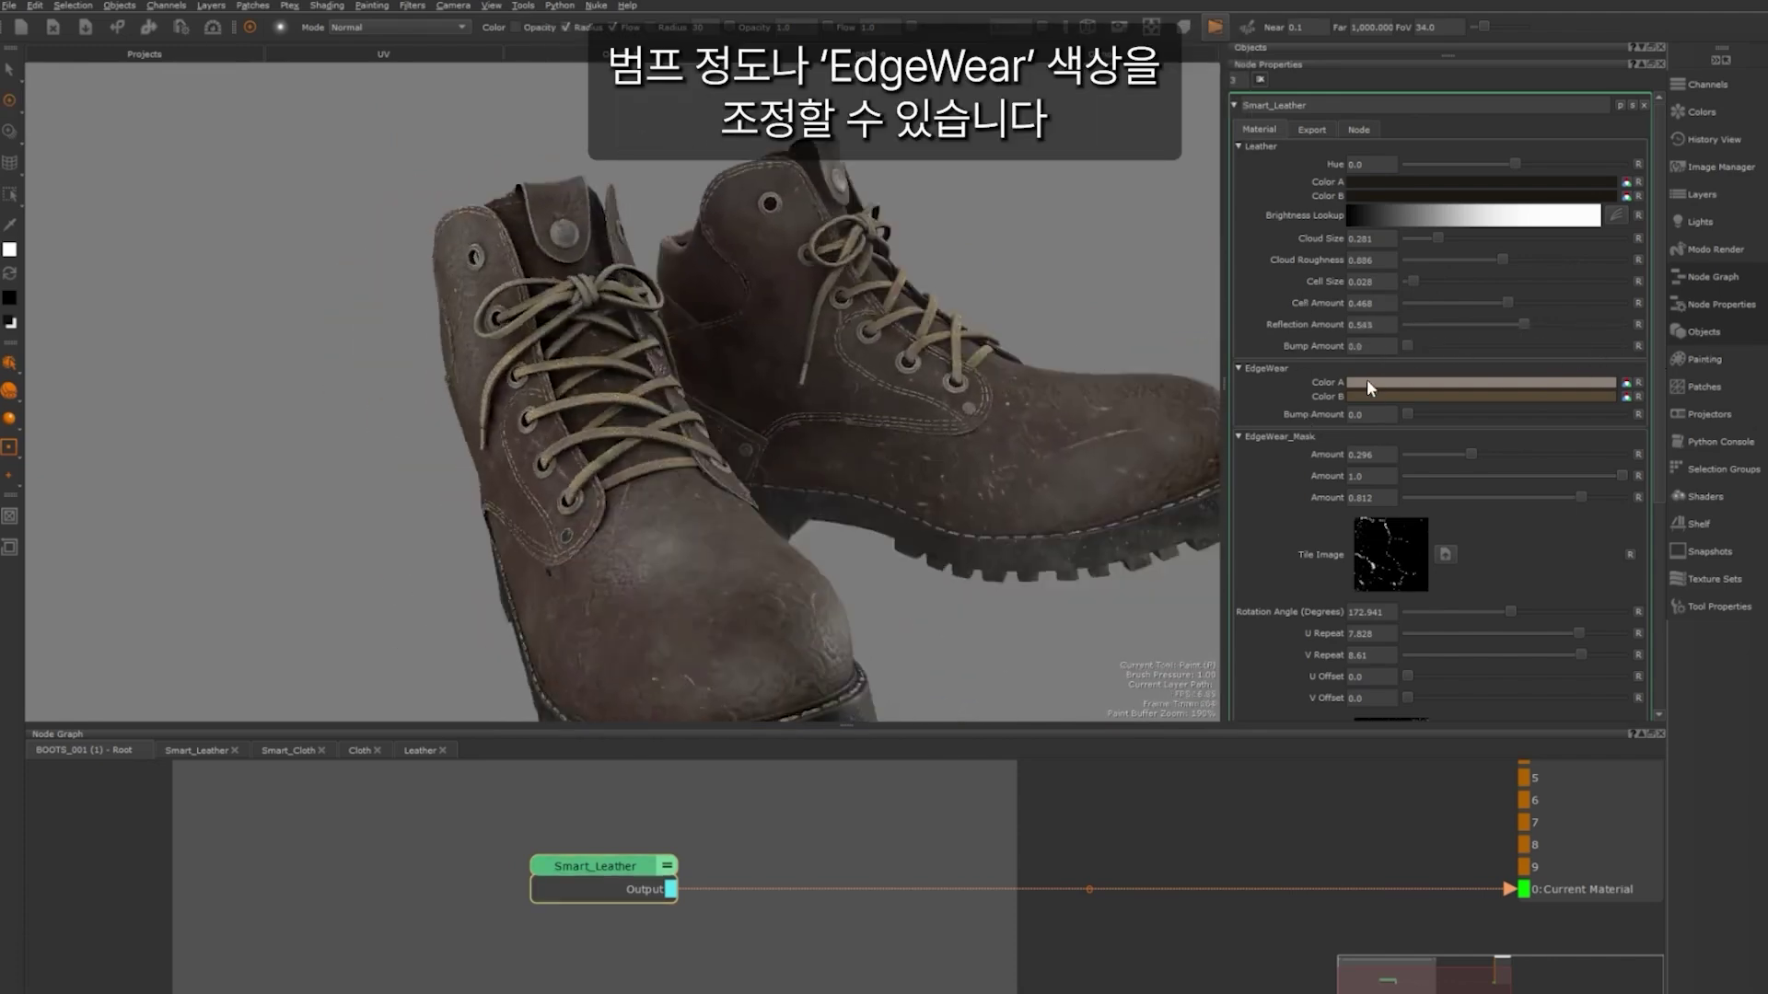
Step: Adjust the EdgeWear colors and try different wear strengths with the EdgeWear_Mask Amount
click(1367, 382)
drag(1210, 518, 1150, 462)
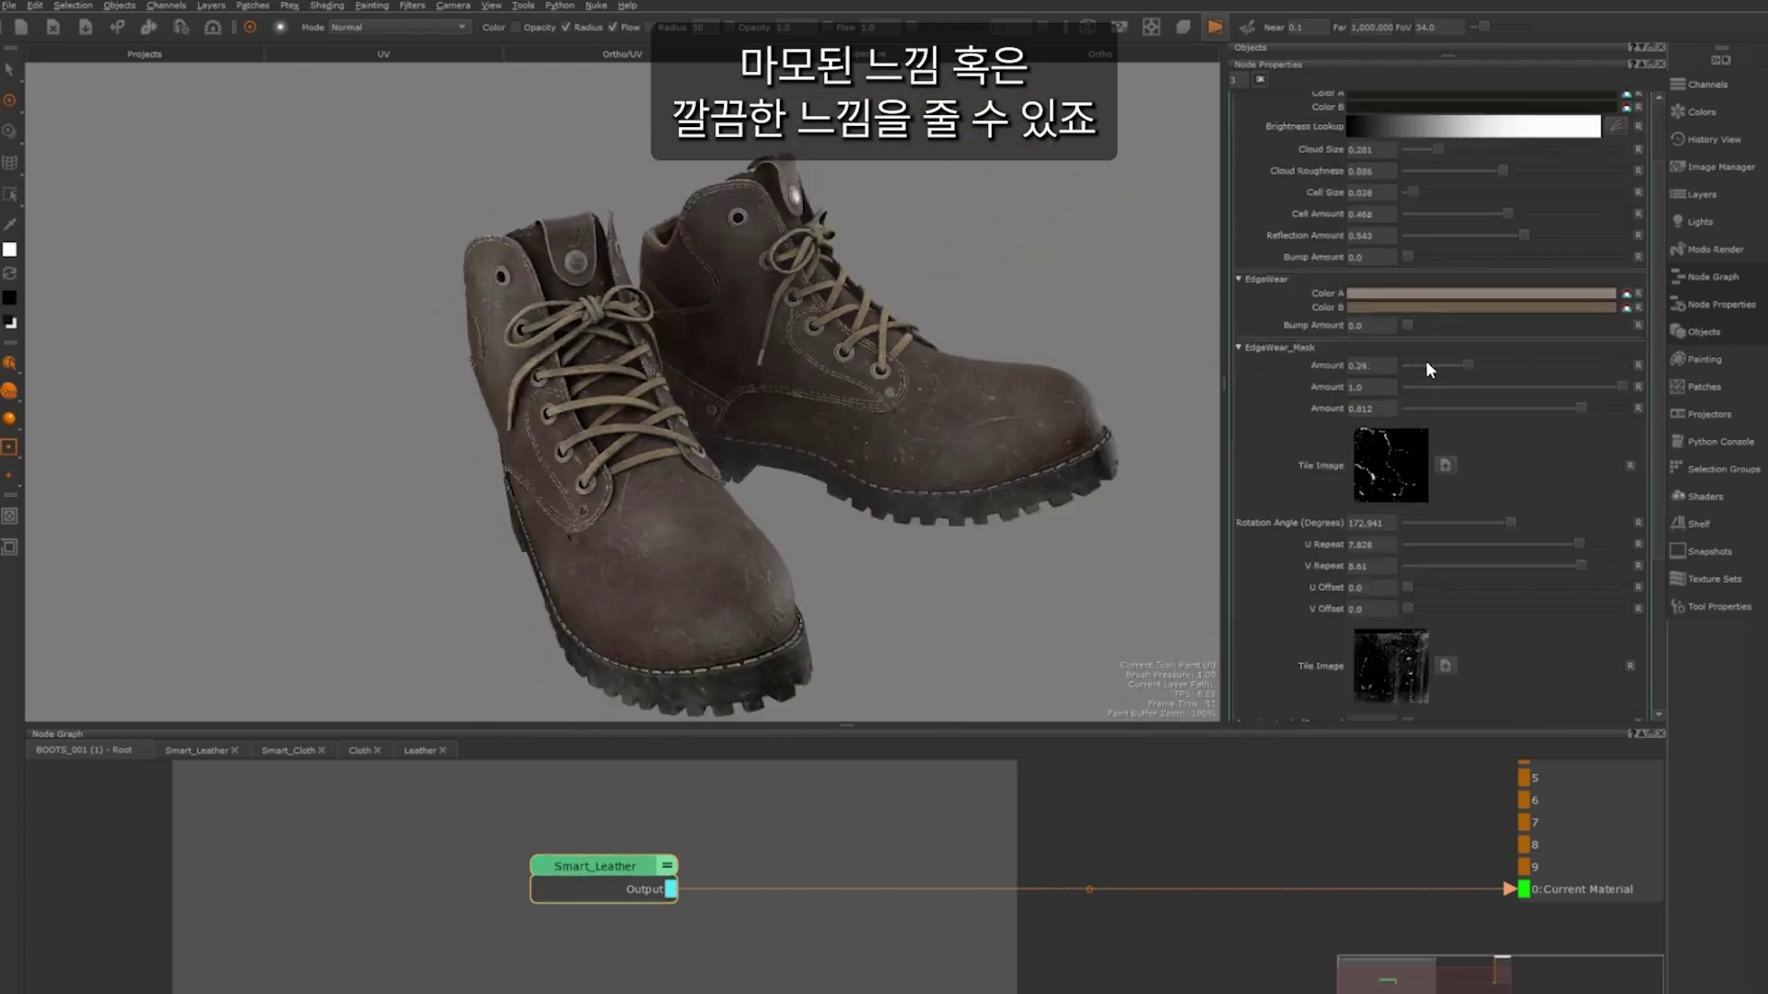
drag(1427, 365, 1584, 367)
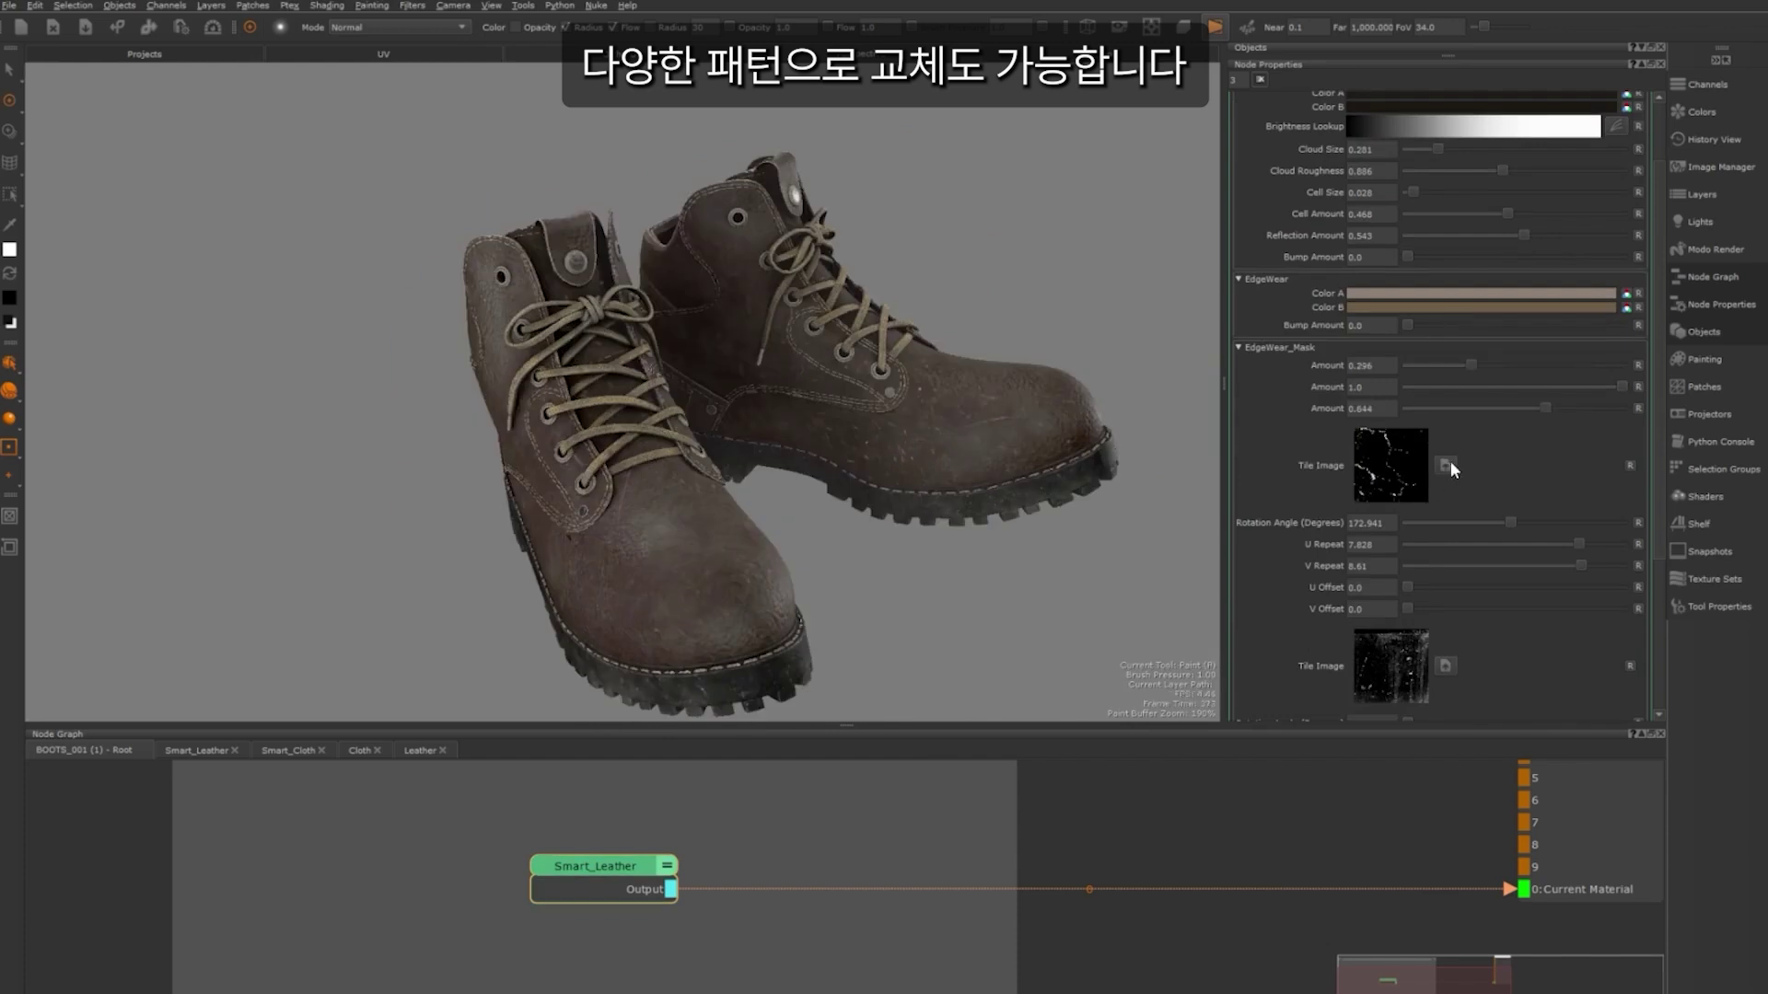
Step: Browse the shelf's grunge maps for the first EdgeWear_Mask tile image and set its Rotation Angle to 172.941 degrees
click(1447, 465)
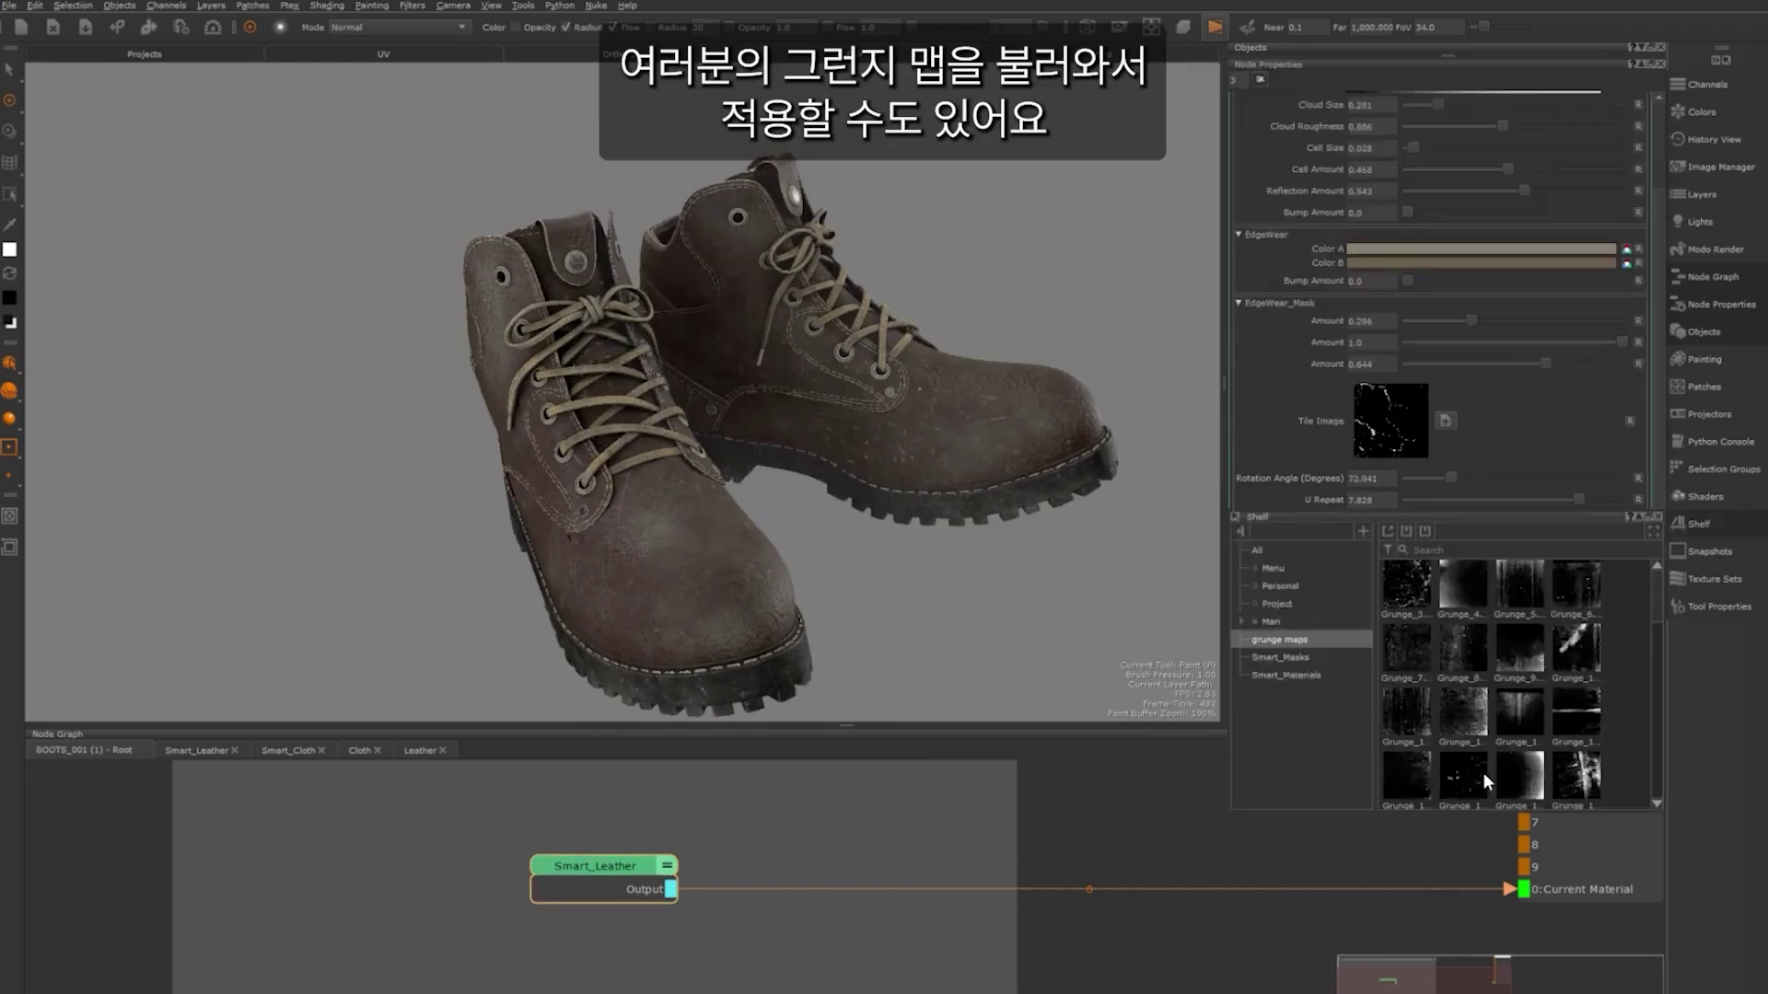
drag(1519, 650, 1390, 421)
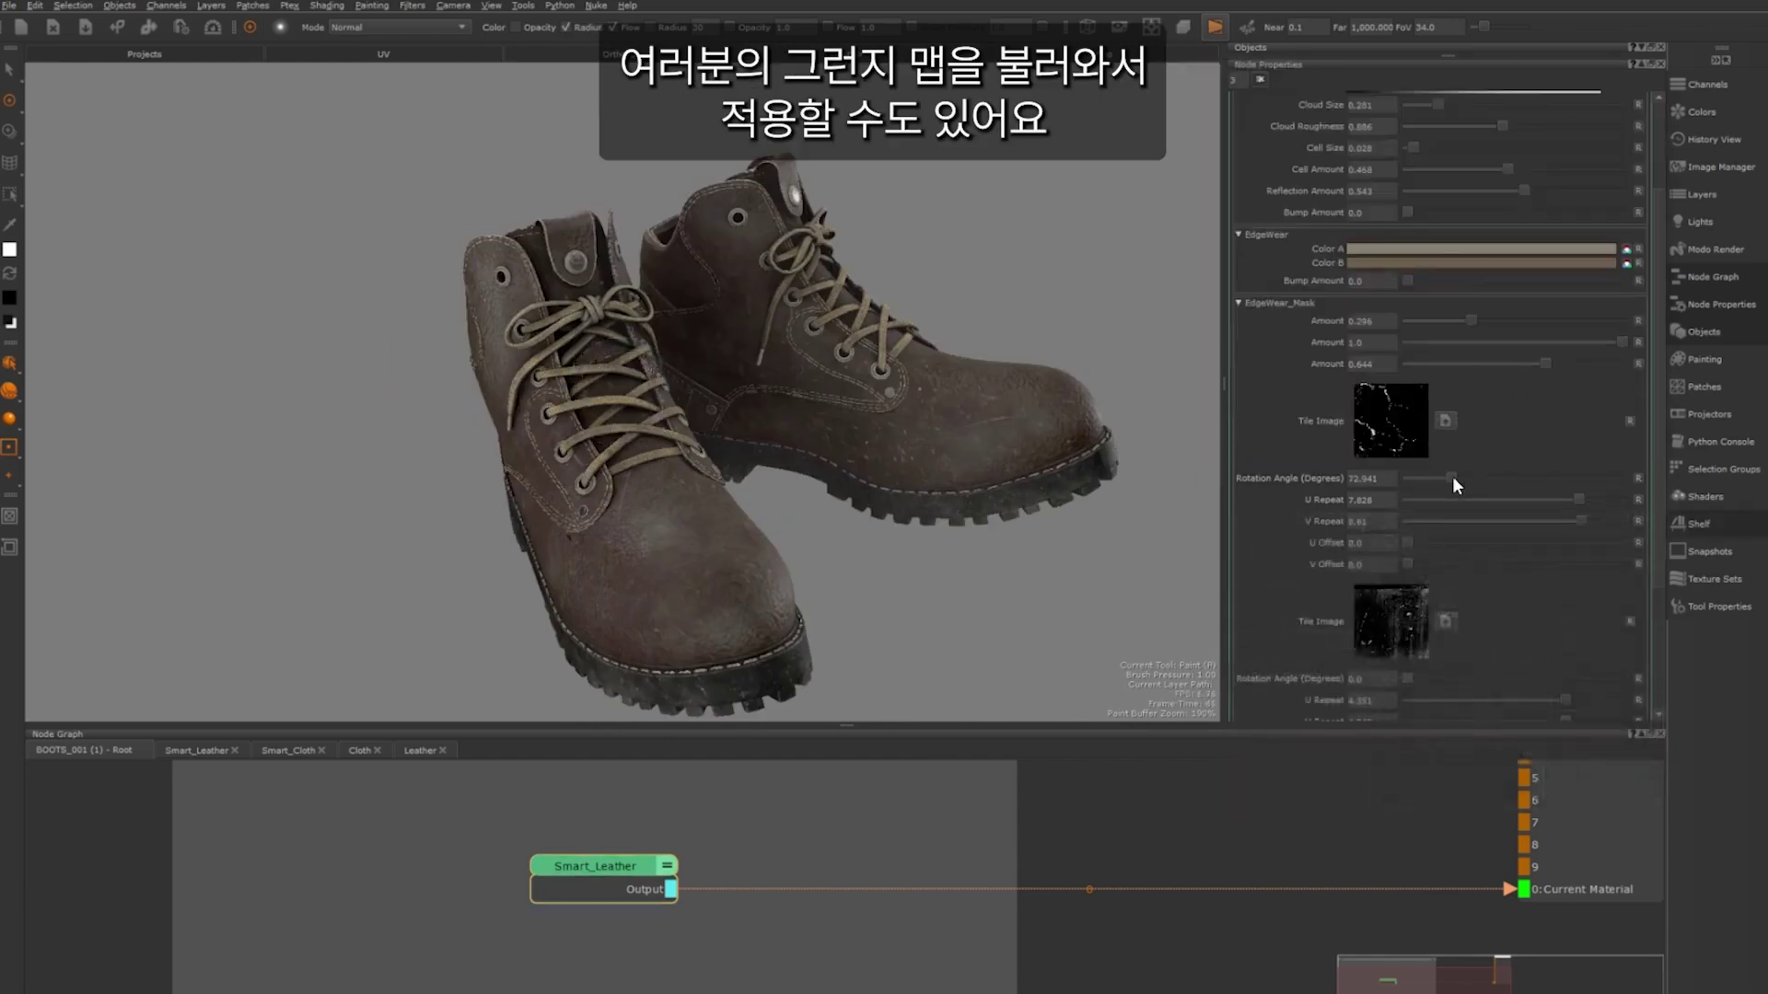
drag(1452, 477, 1510, 478)
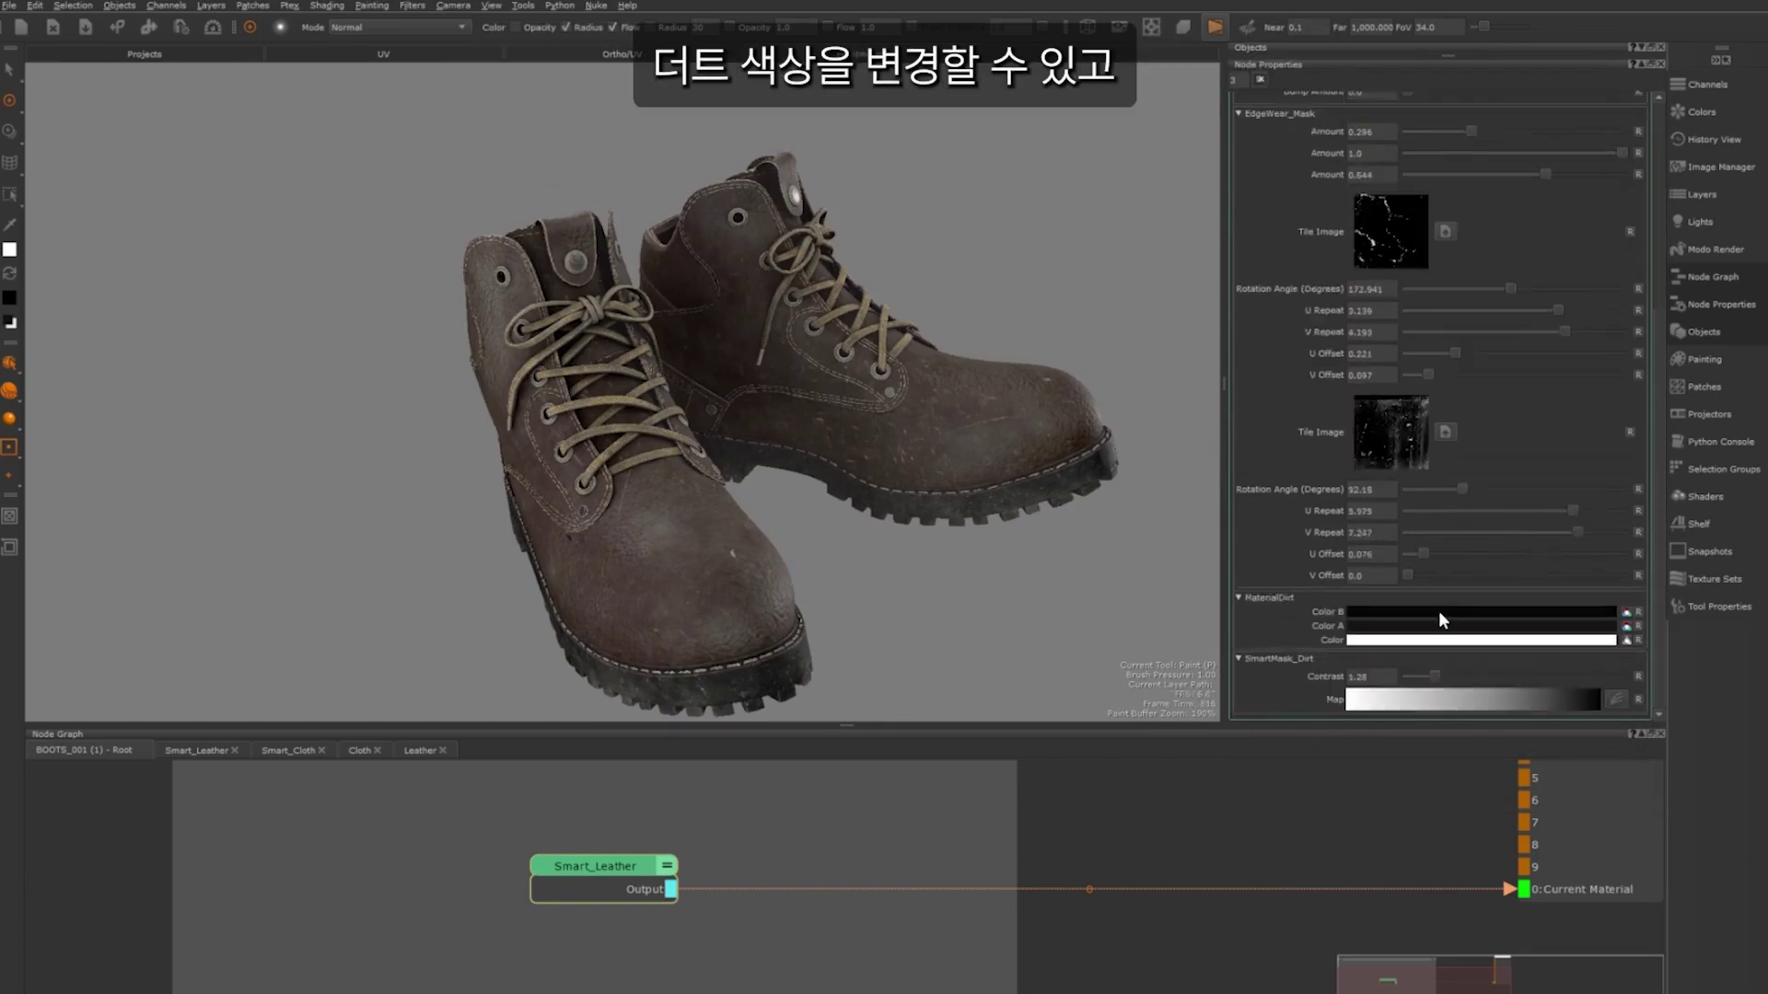
Step: Choose a near-black shade for the dark MaterialDirt color and accept it
click(1436, 618)
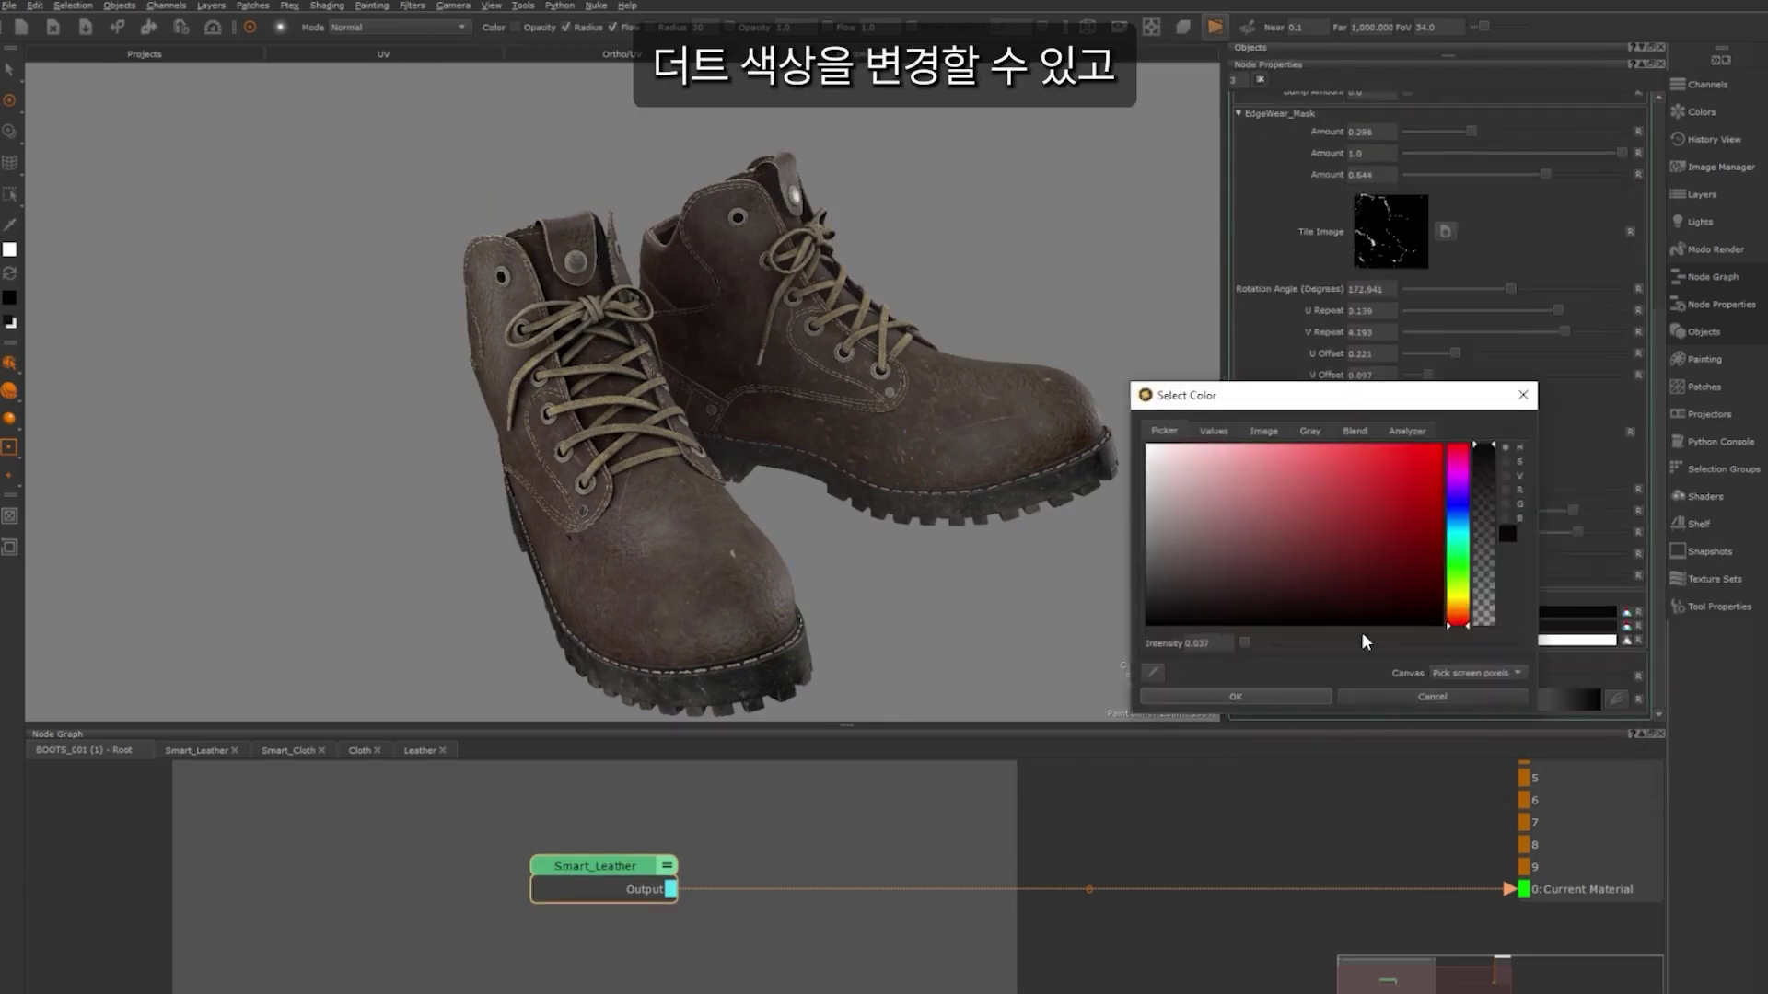
drag(1306, 569, 1272, 625)
click(1264, 696)
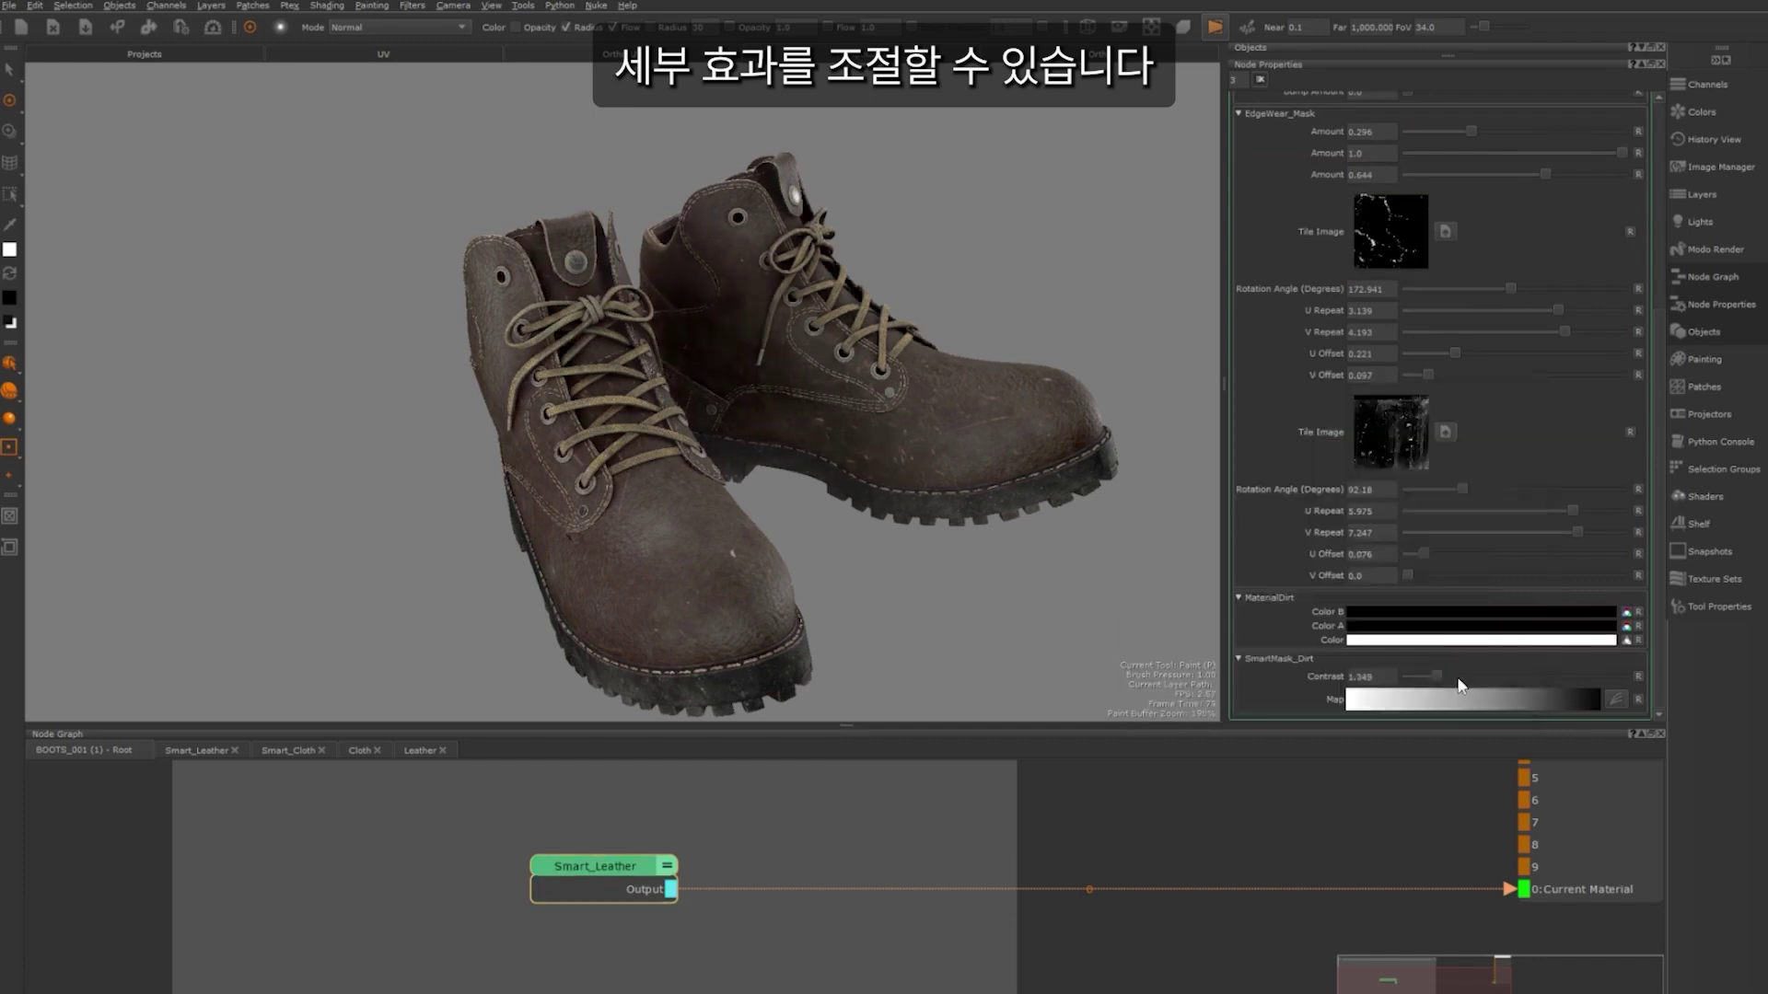
Step: Set the SmartMask_Dirt Contrast to about 1.03 and reshape its Map curve at both inner points
mouse_move(1461, 678)
mouse_down()
mouse_move(1408, 682)
mouse_move(1429, 680)
mouse_up()
click(1615, 700)
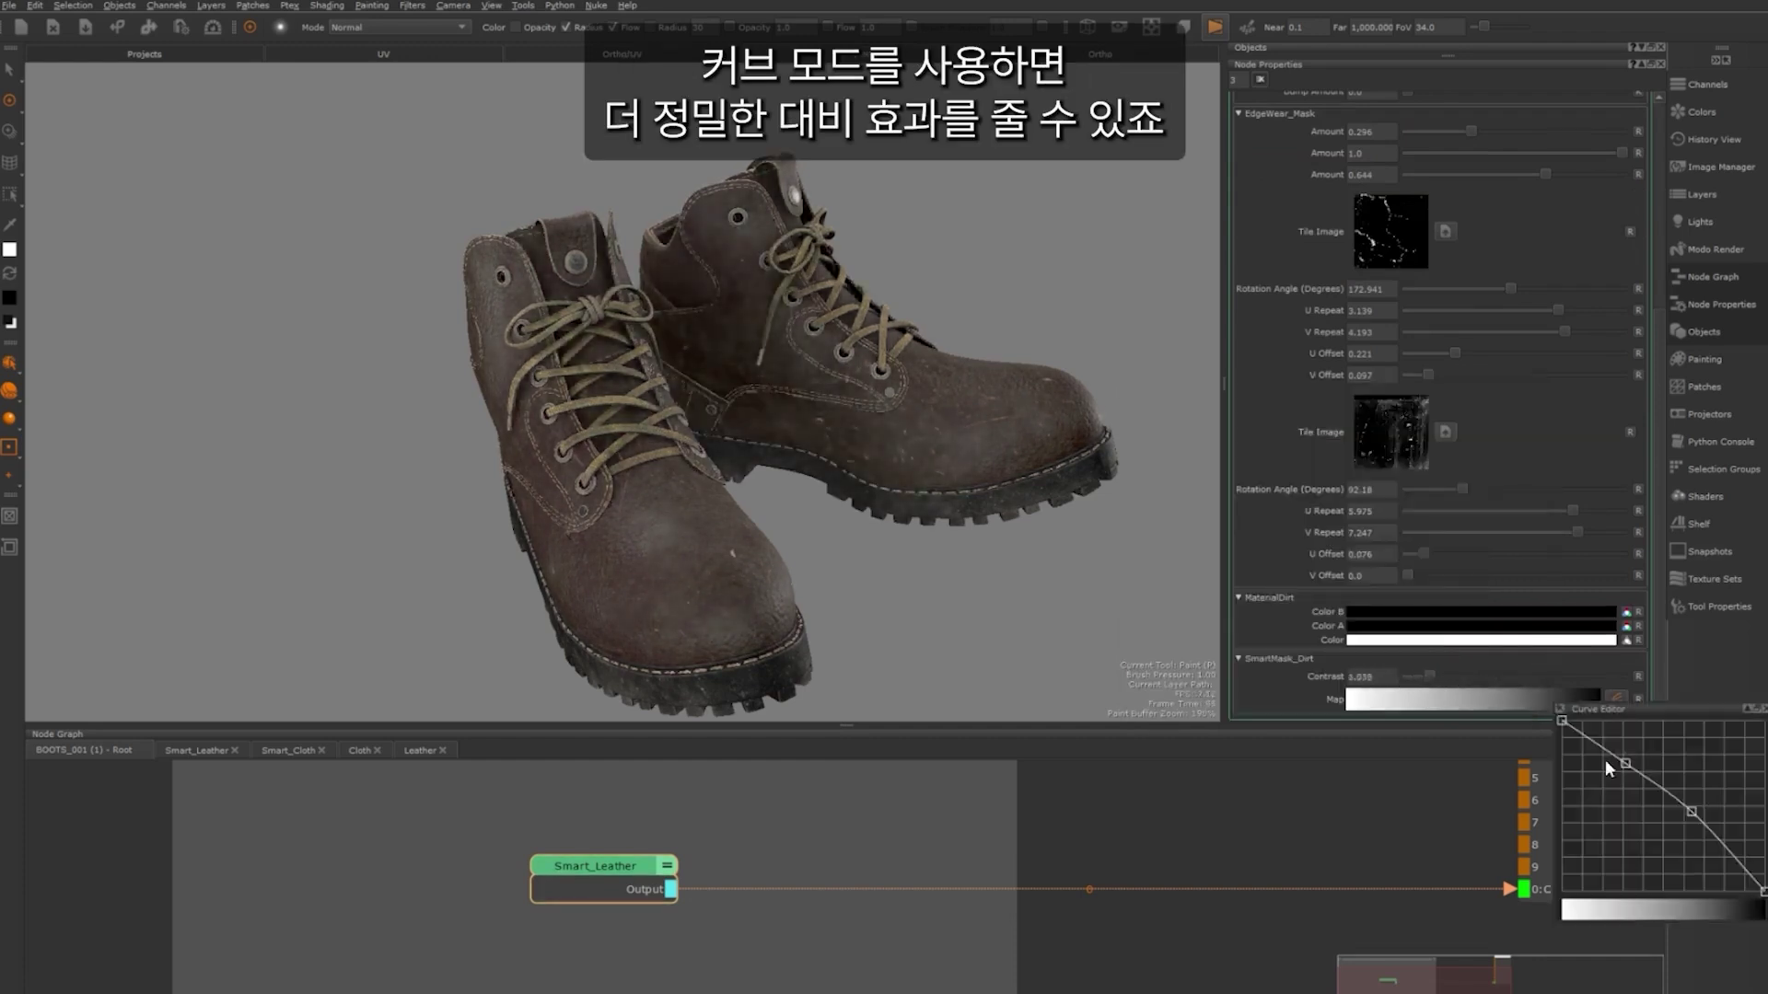
drag(1605, 760, 1642, 745)
mouse_move(1692, 812)
mouse_down()
mouse_move(1661, 852)
mouse_move(1682, 837)
mouse_move(1616, 770)
mouse_move(1637, 760)
mouse_move(1685, 823)
mouse_up()
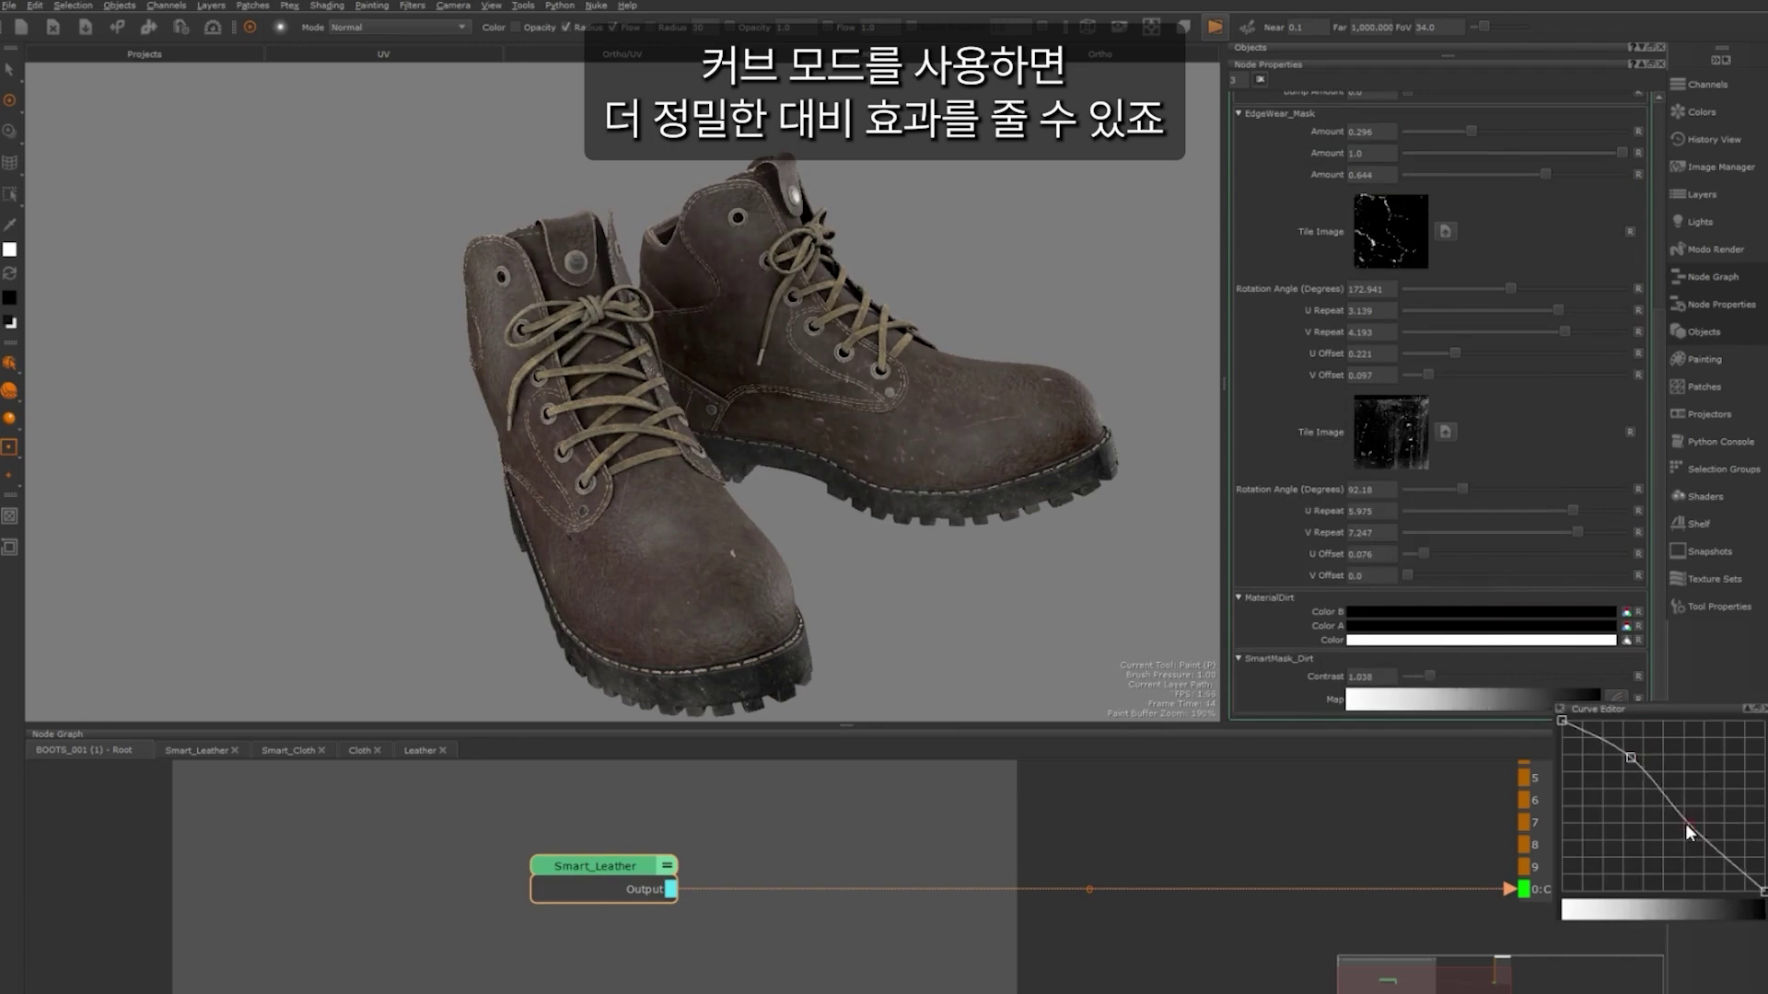
Step: Open the Smart_Leather node's inner graph
mouse_move(779, 566)
alt+mouse_down()
mouse_move(1023, 517)
mouse_move(755, 543)
alt+mouse_up()
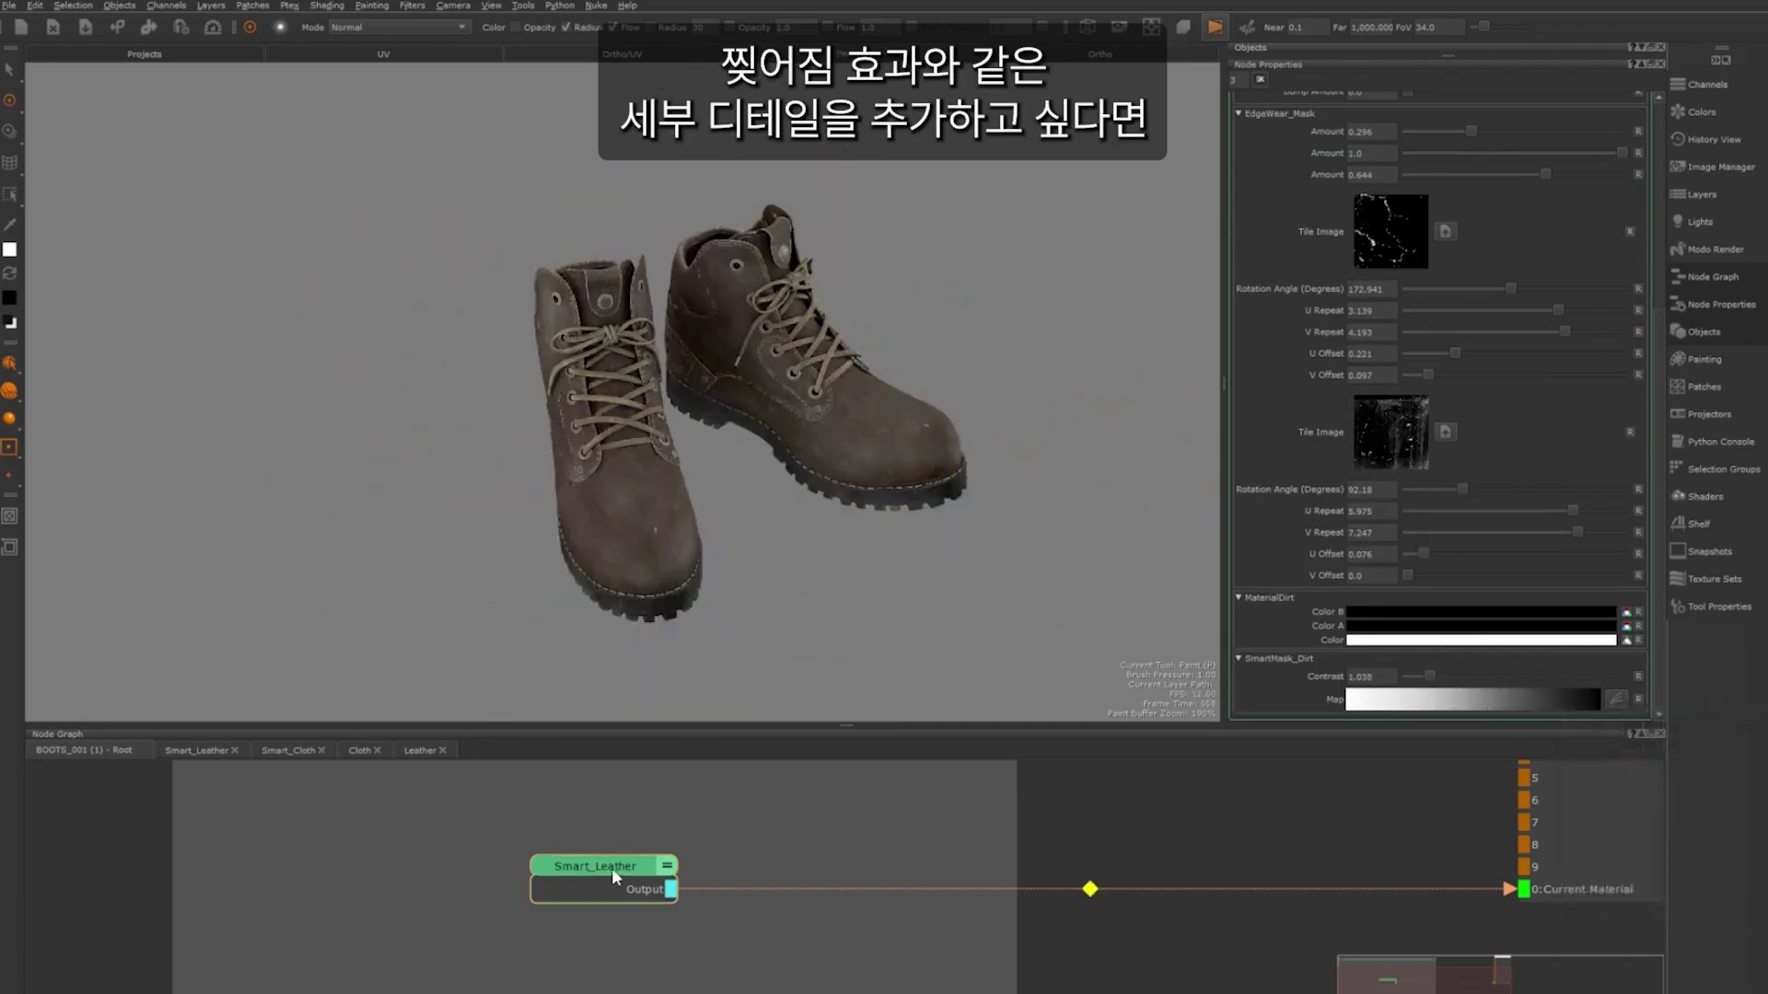
double_click(613, 869)
scroll(639, 827, up, 5)
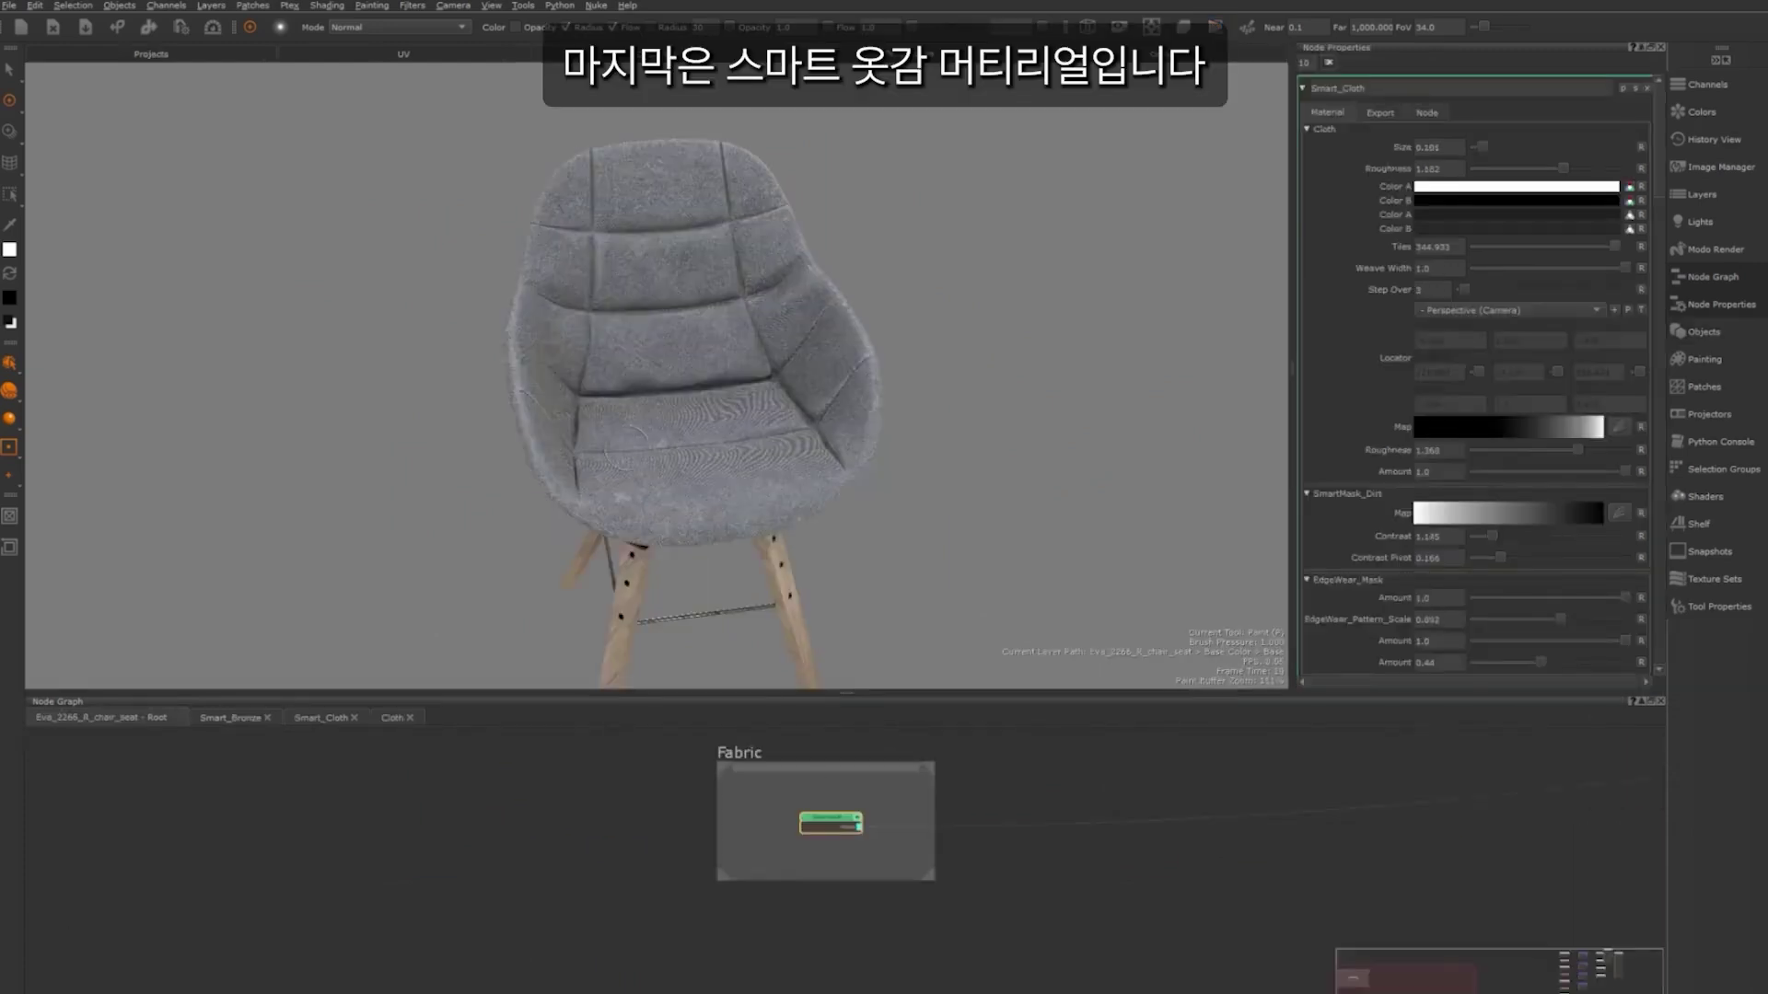
Step: Inspect the chair's fabric up close, and set the Smart_Cloth Weave Width to 0.837 and Step Over to 12
mouse_move(626, 449)
alt+mouse_down()
mouse_move(602, 481)
mouse_move(608, 462)
alt+mouse_up()
alt+right_drag(607, 461, 718, 454)
alt+drag(732, 519, 740, 510)
scroll(740, 510, up, 3)
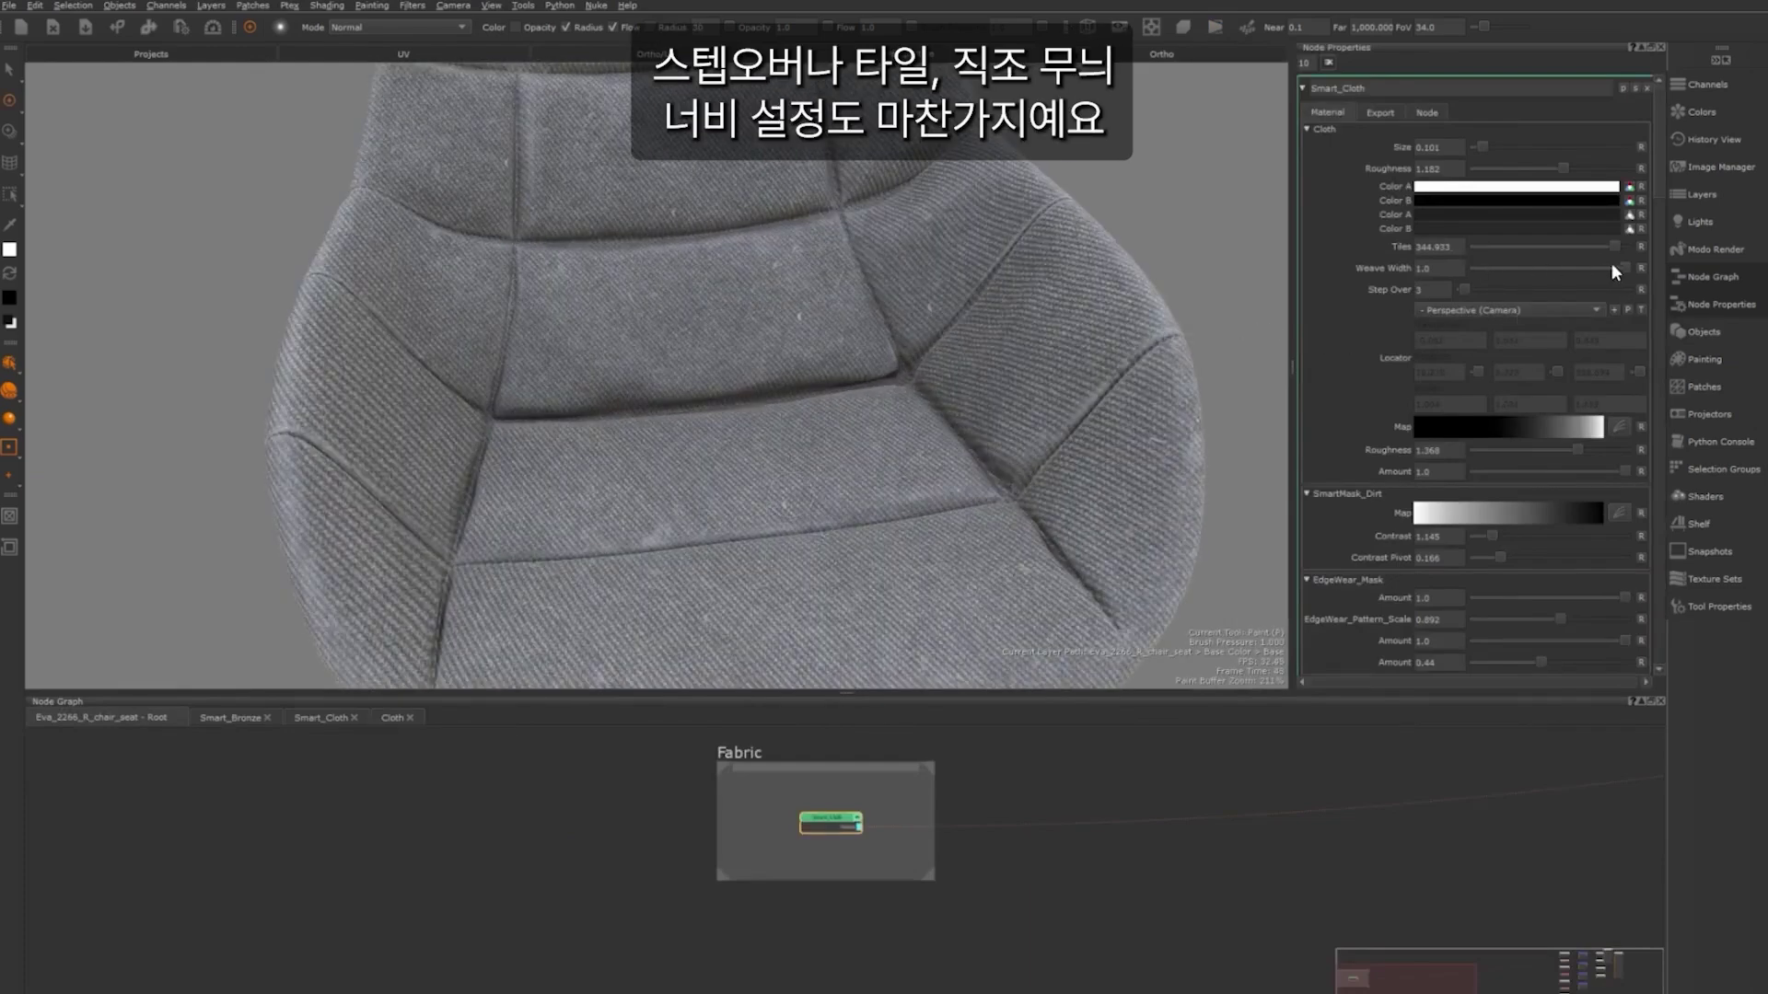
drag(1618, 267, 1586, 269)
mouse_move(1467, 289)
mouse_down()
mouse_move(1520, 297)
mouse_move(1501, 300)
mouse_up()
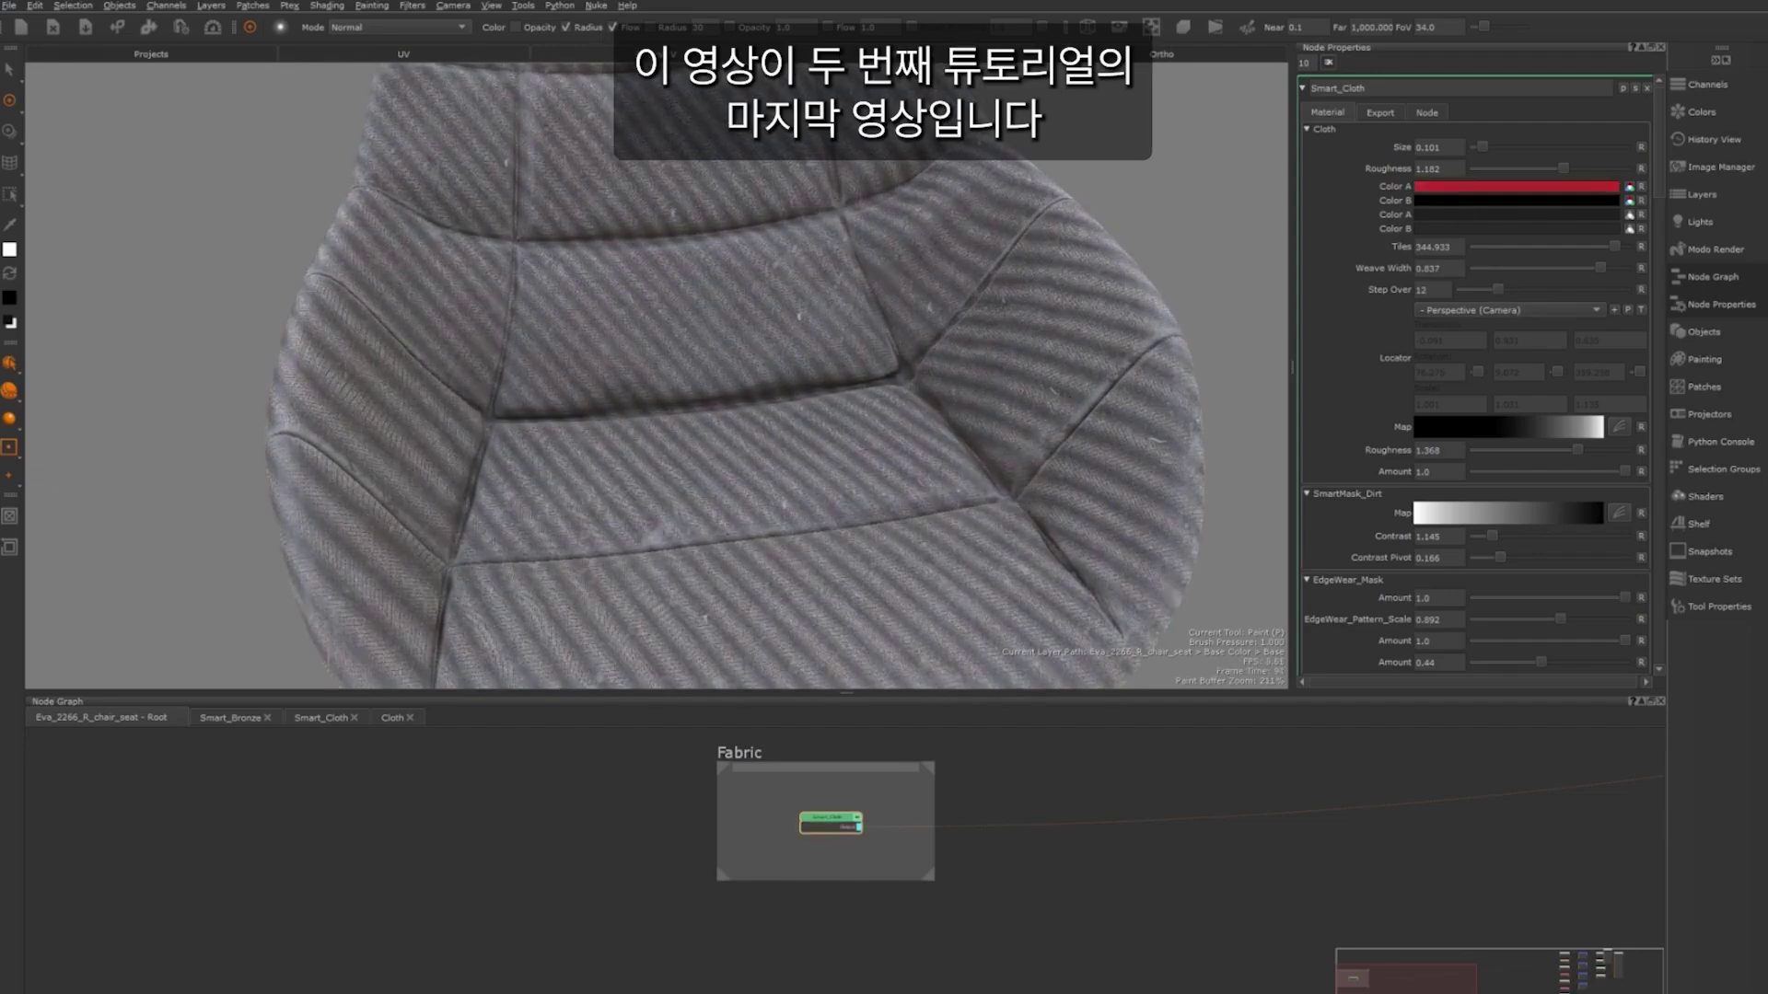
Step: Undo the cloth's red Color A and try other SmartMask_Dirt Contrast values
key(ctrl+z)
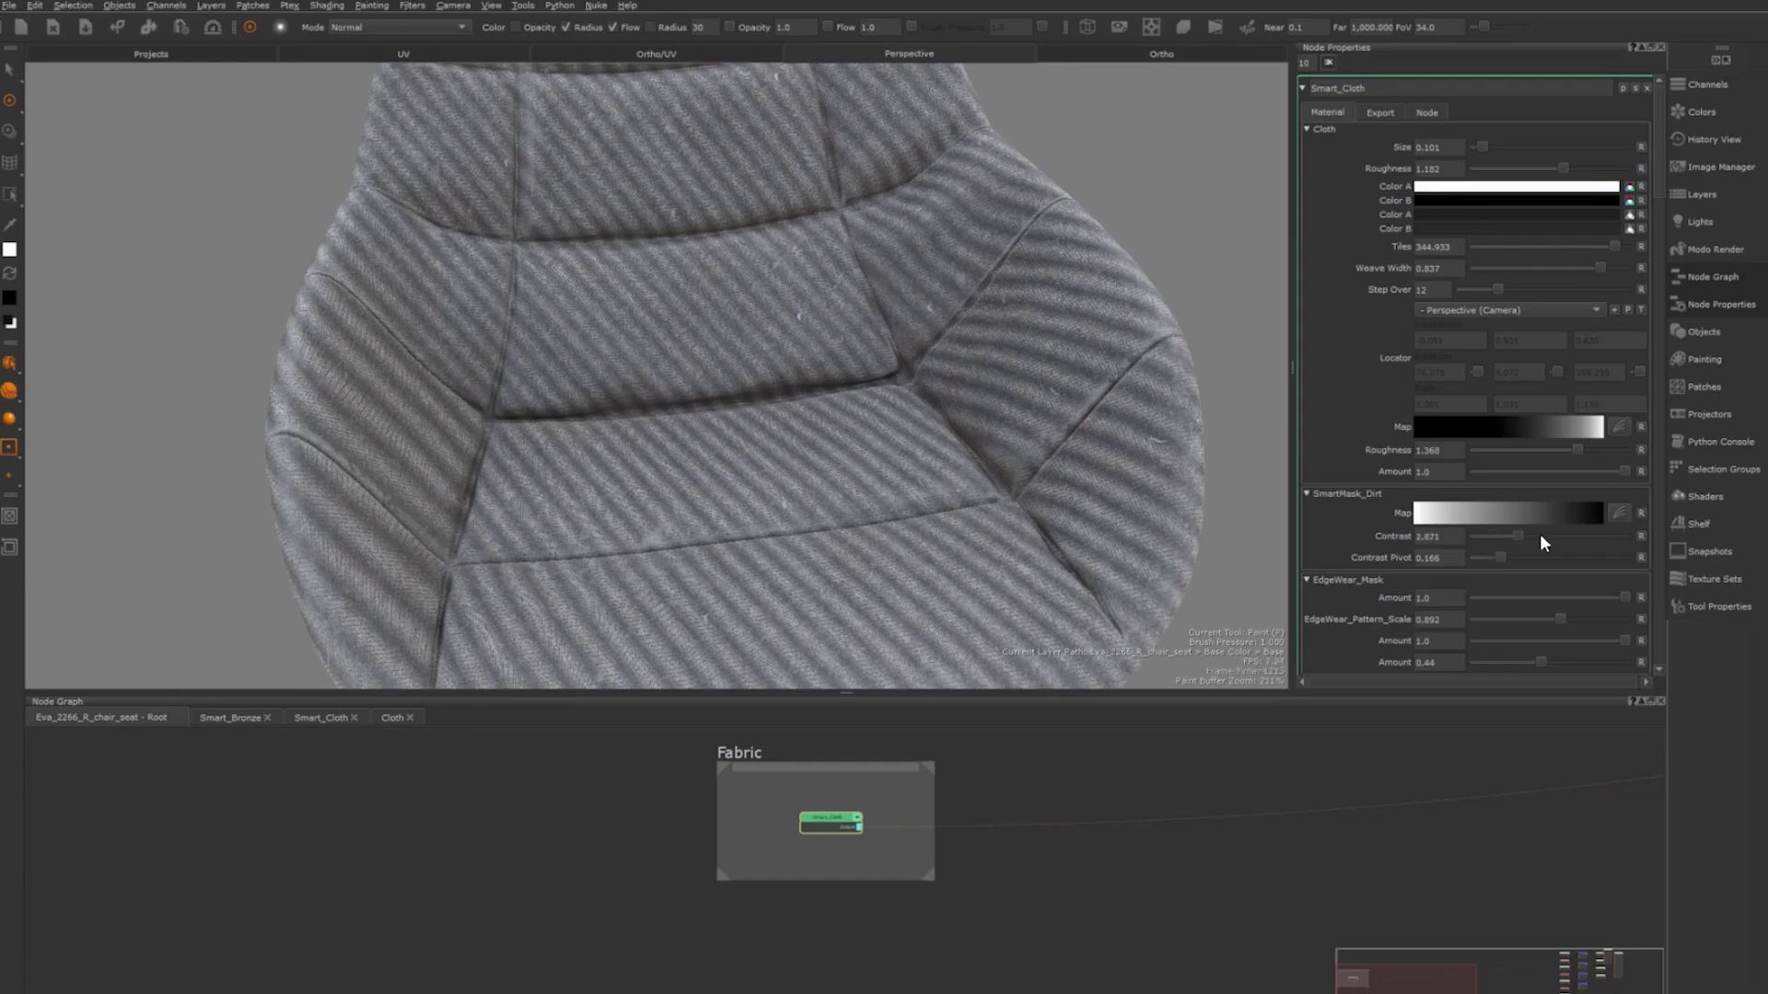
mouse_move(1539, 534)
mouse_down()
mouse_move(1559, 532)
mouse_move(1515, 534)
mouse_up()
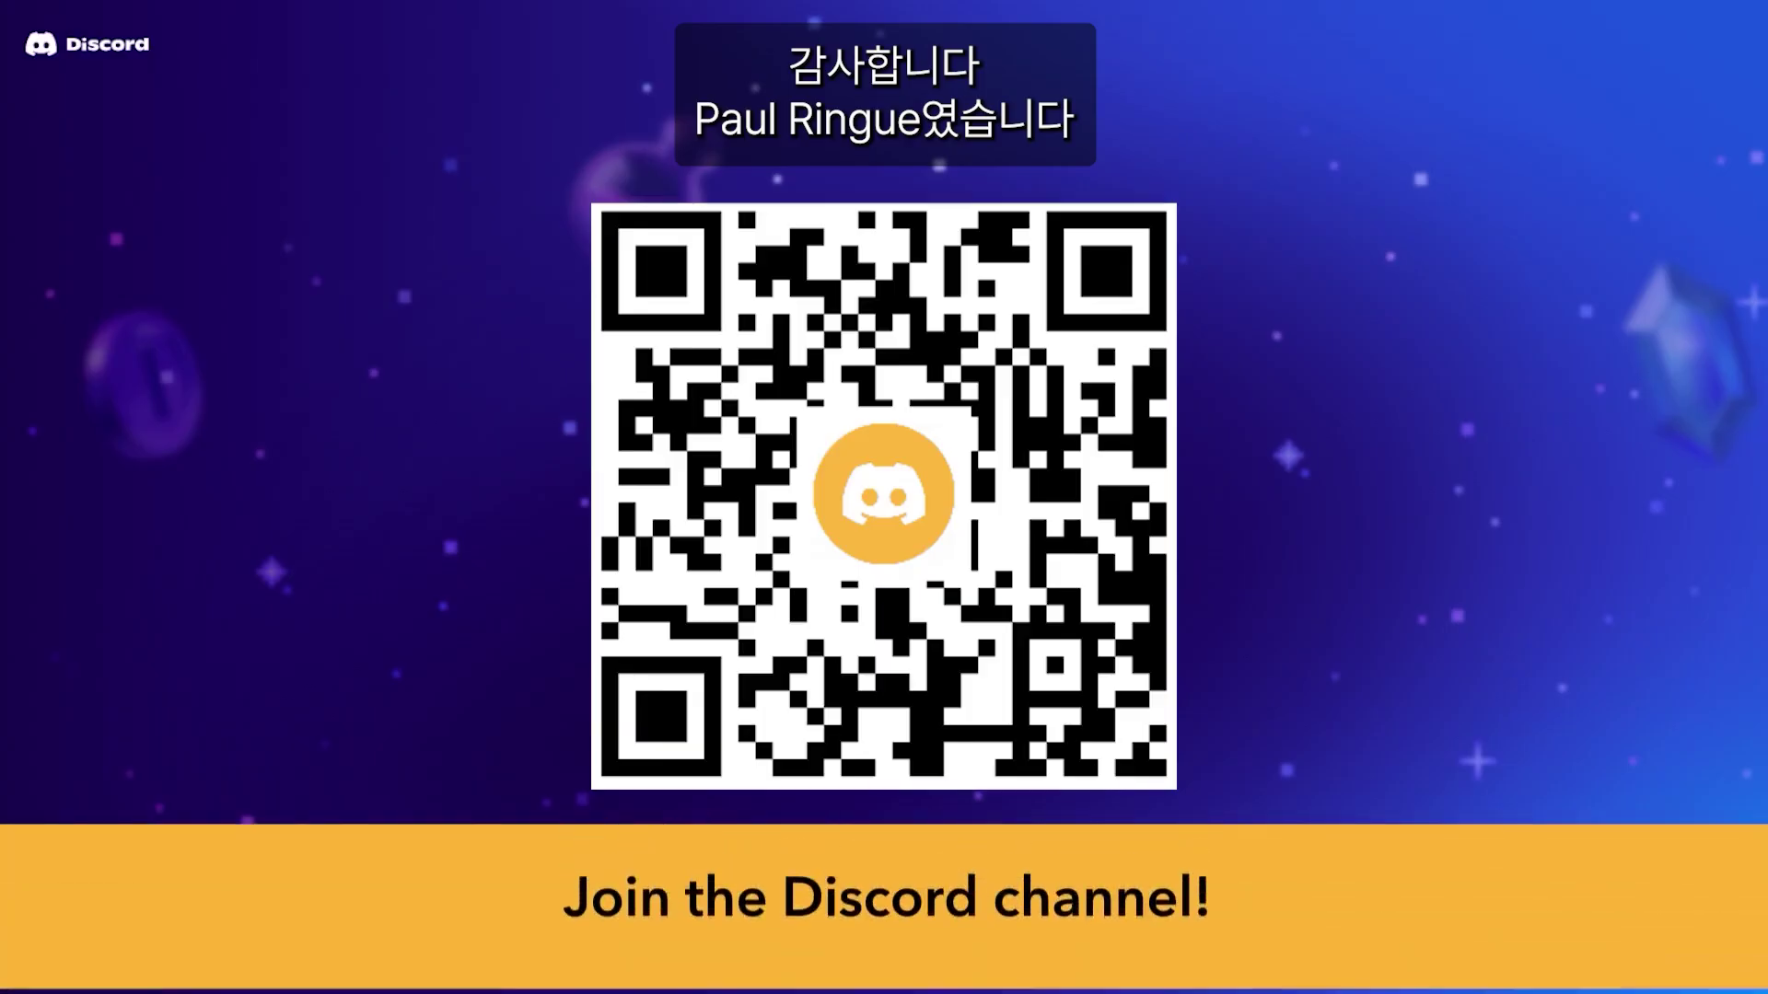